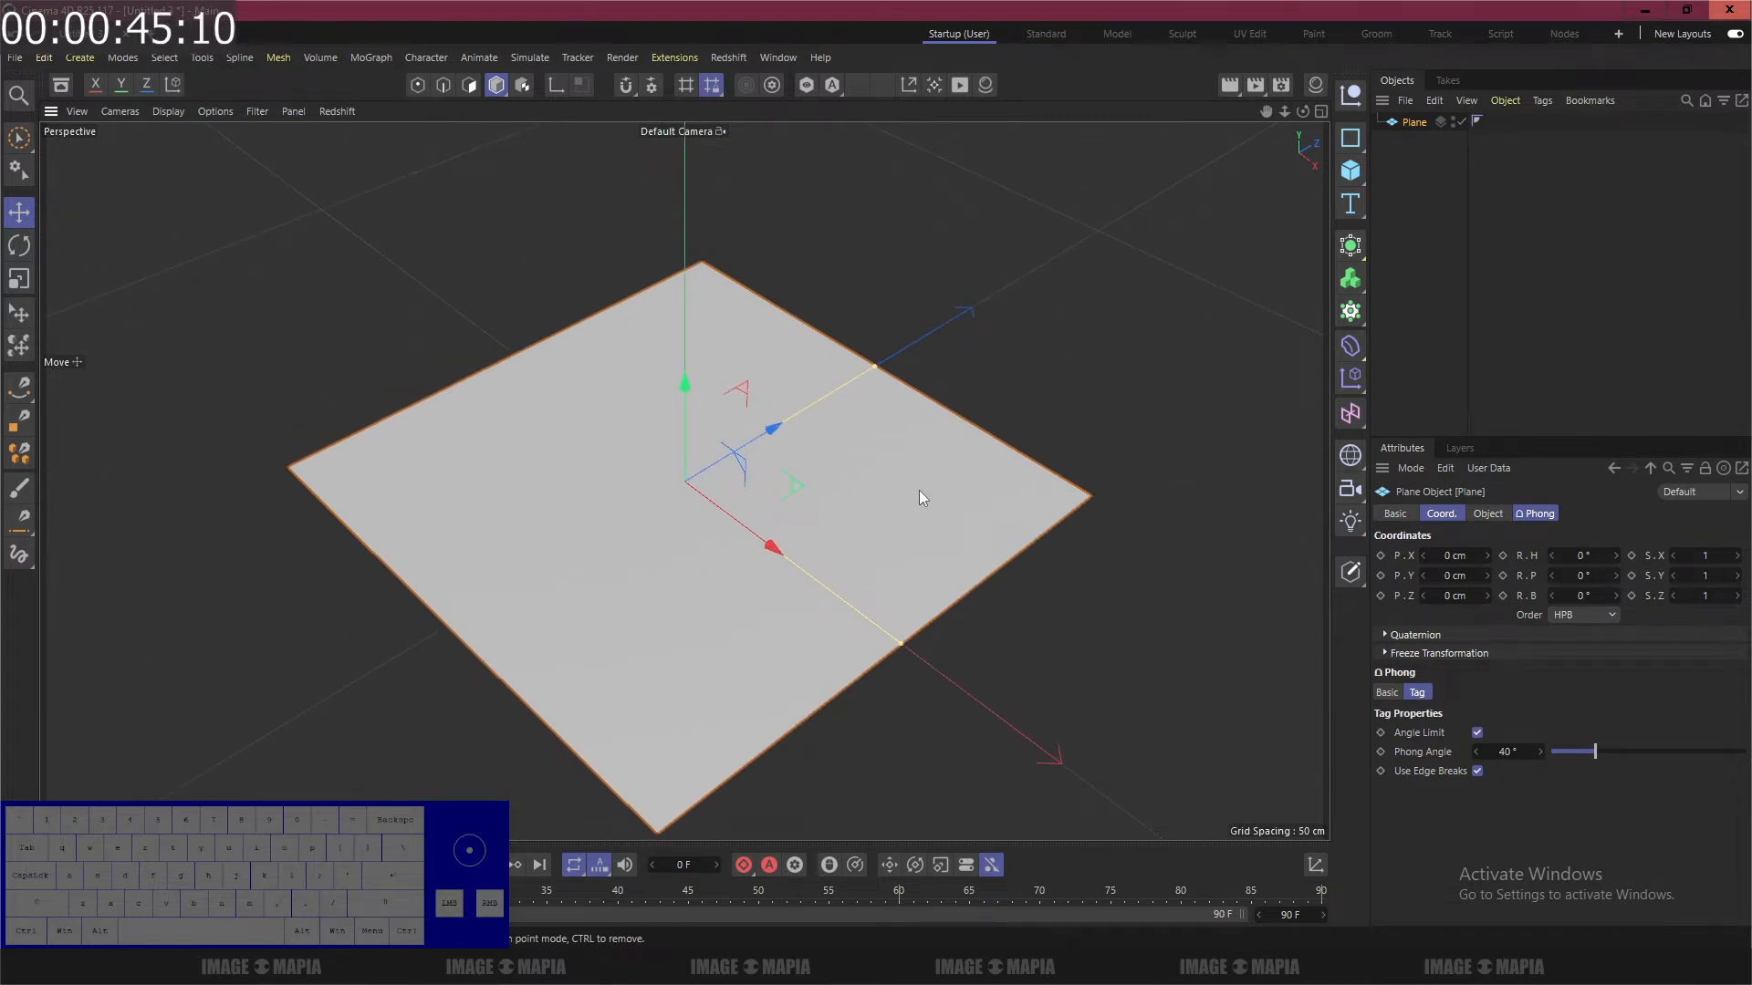
Step: Show the plane's object properties and view its UV mesh in the UV Edit layout
{"action": "left_click", "coordinate": [1417, 126]}
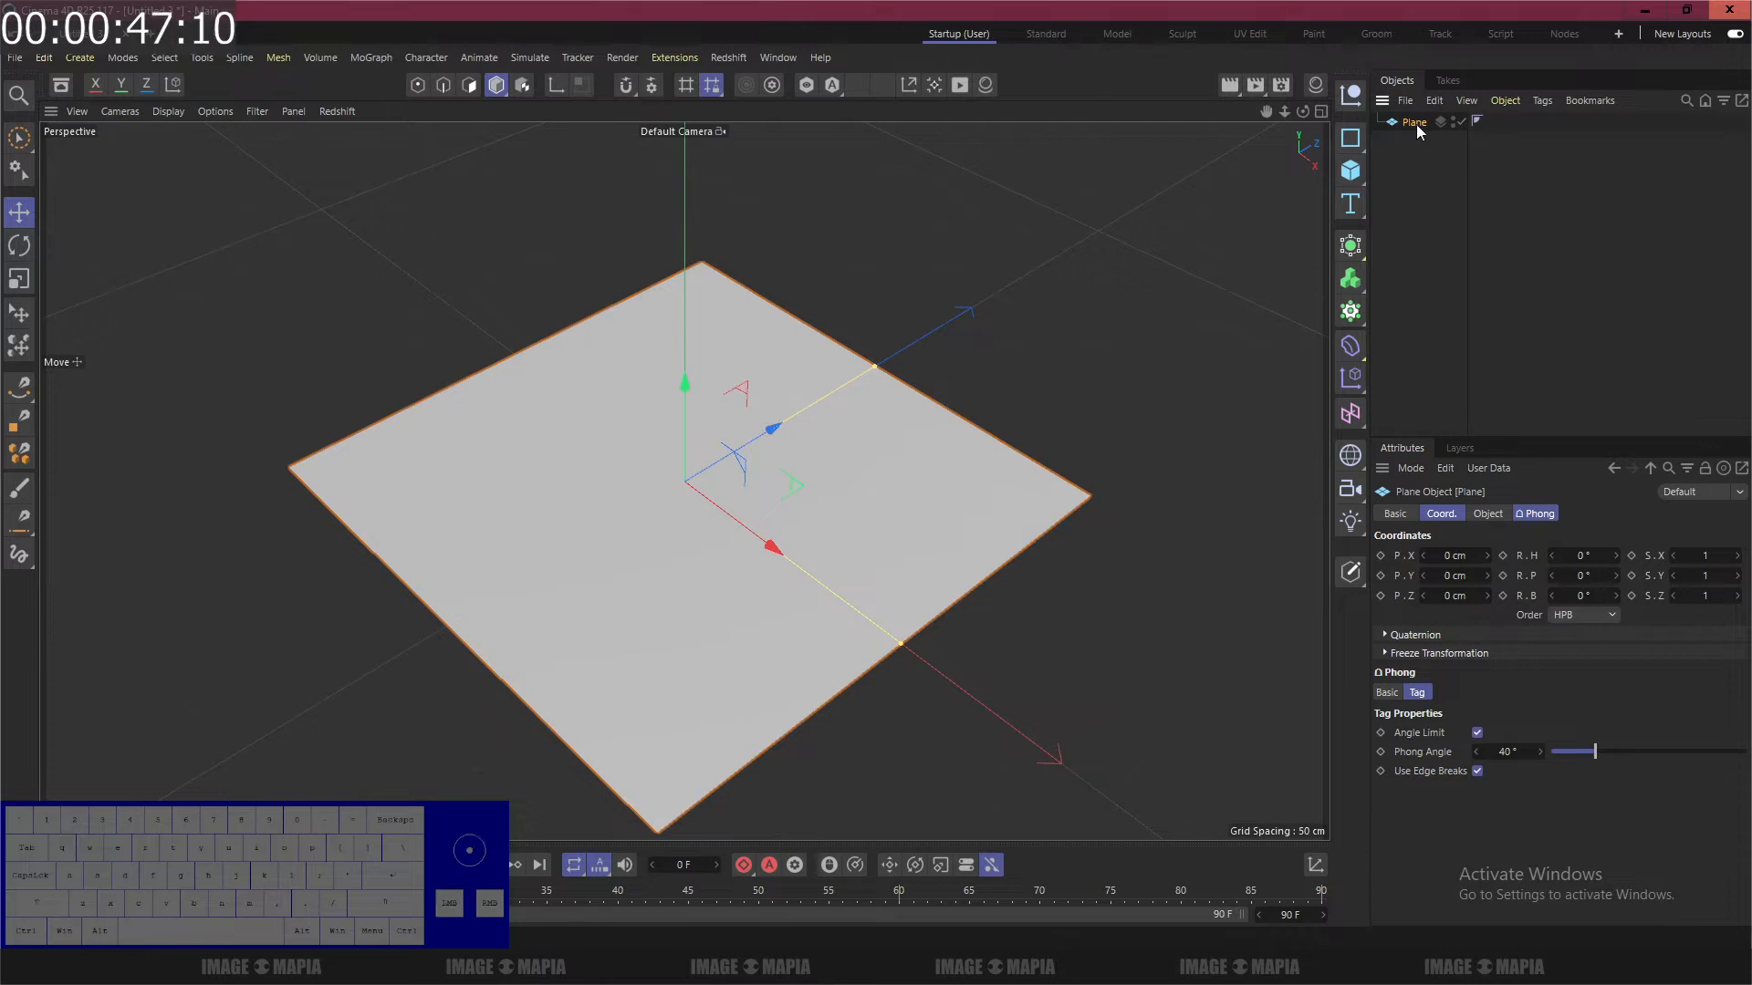
{"action": "left_click", "coordinate": [1489, 514]}
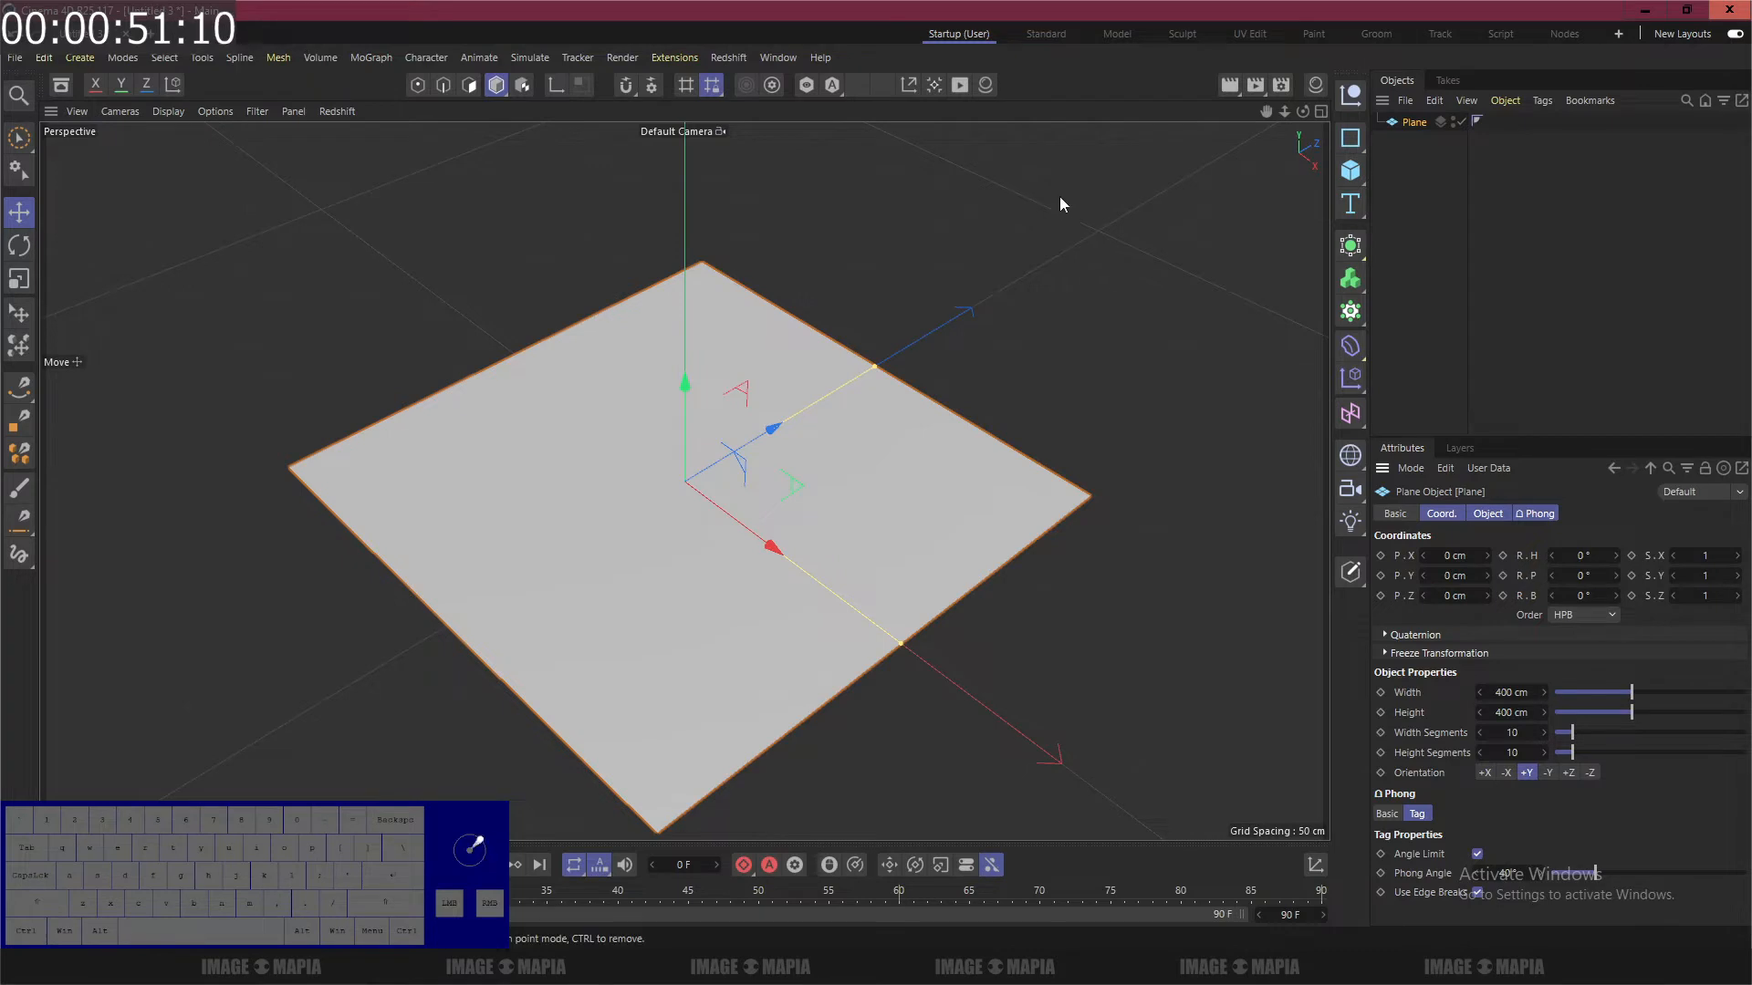
{"action": "left_click", "coordinate": [1255, 33]}
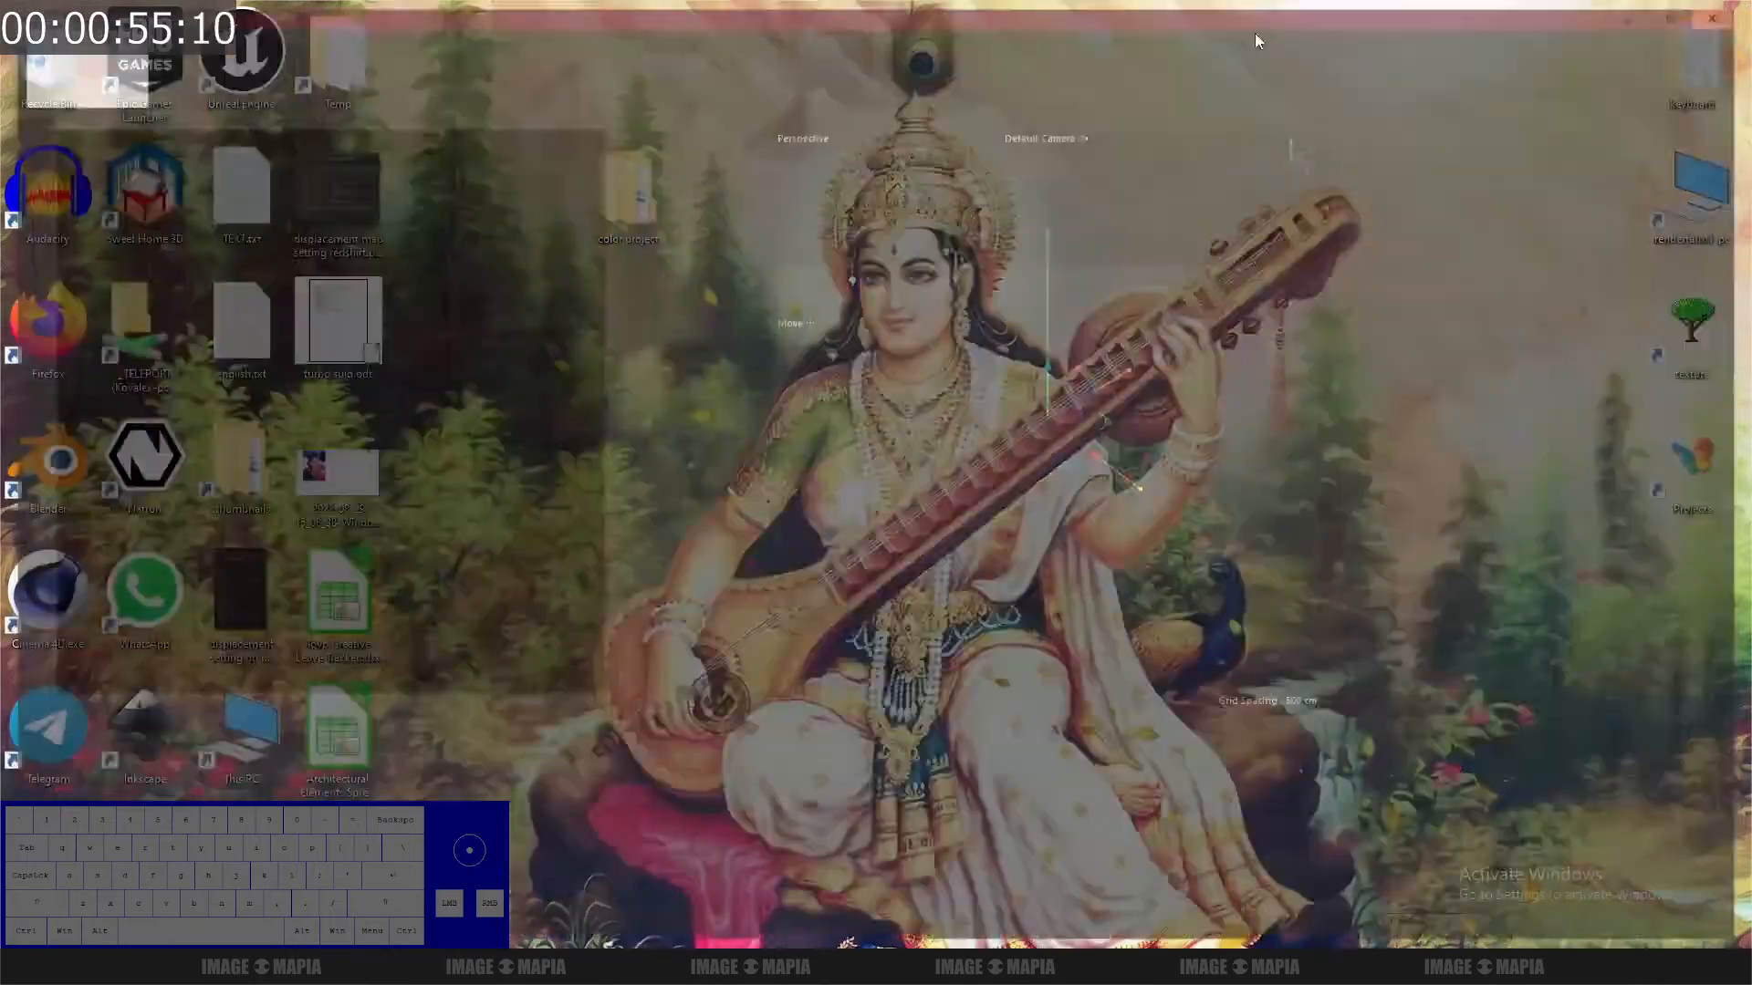
{"action": "scroll", "coordinate": [1166, 413], "scroll_direction": "up", "scroll_amount": 3}
{"action": "scroll", "coordinate": [1166, 413], "scroll_direction": "down", "scroll_amount": 3}
{"action": "scroll", "coordinate": [1166, 413], "scroll_direction": "up", "scroll_amount": 3}
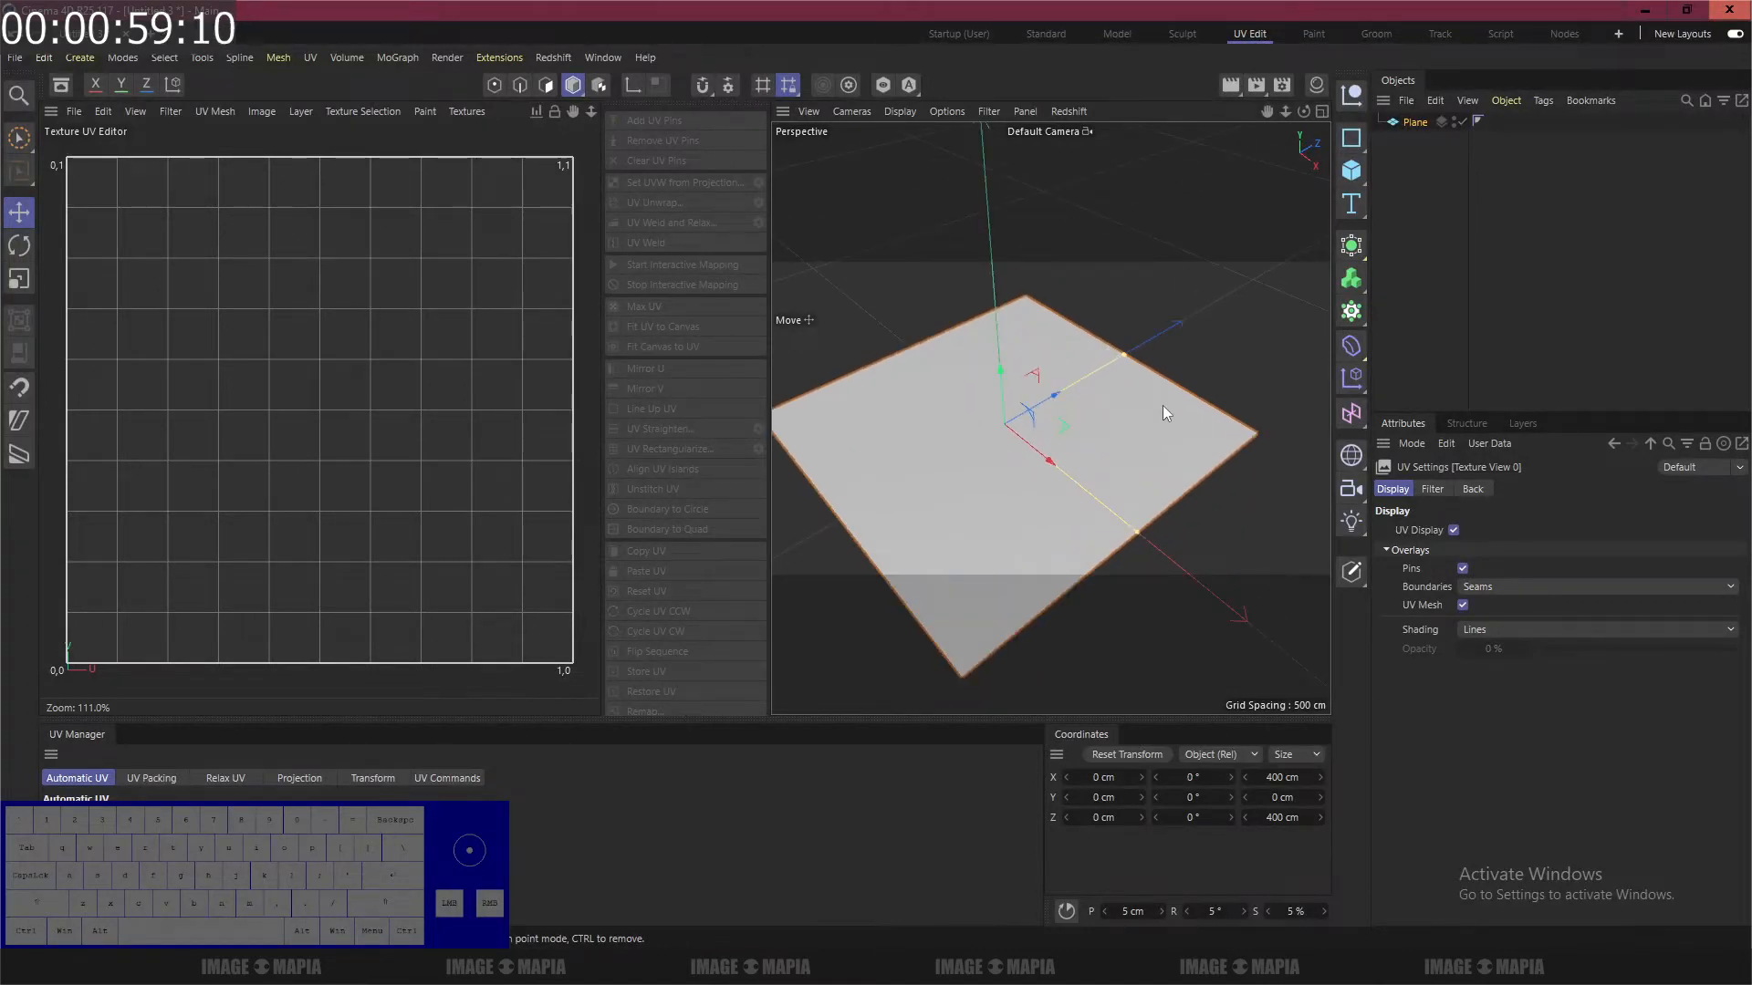
Step: Set the plane's width segments and height segments to 1
{"action": "left_click", "coordinate": [1415, 123]}
{"action": "left_click", "coordinate": [1521, 707]}
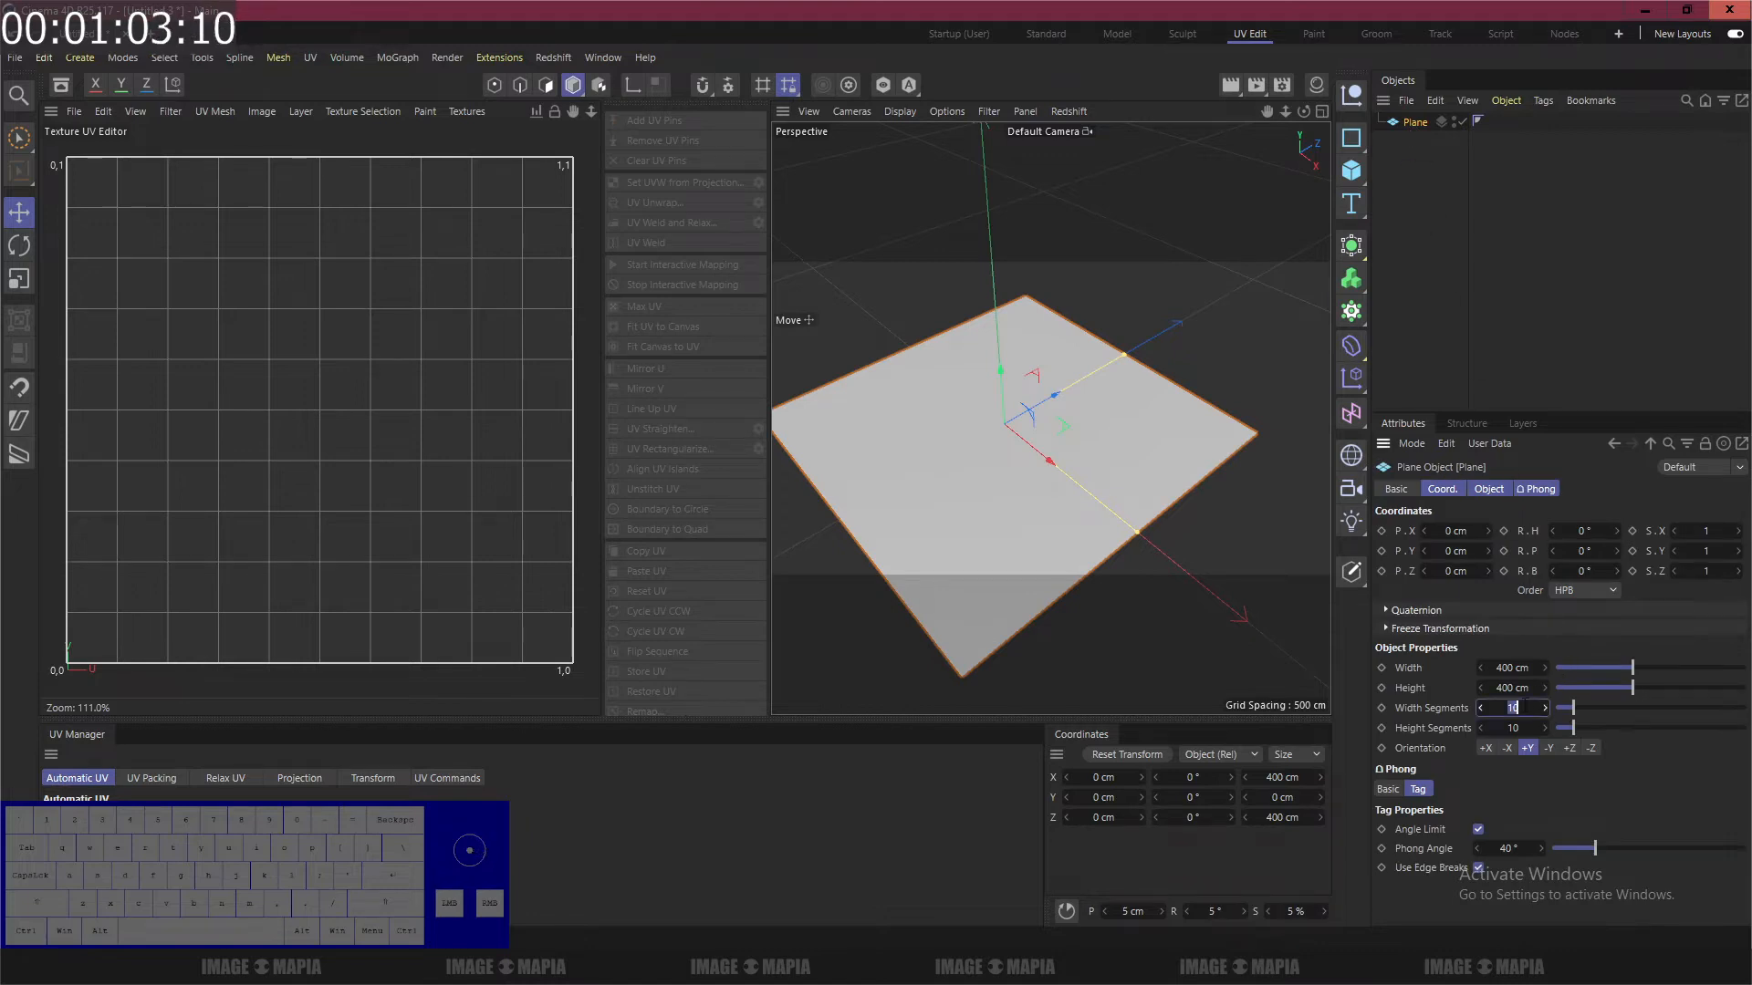
{"action": "type", "text": "1"}
{"action": "key", "text": "Tab"}
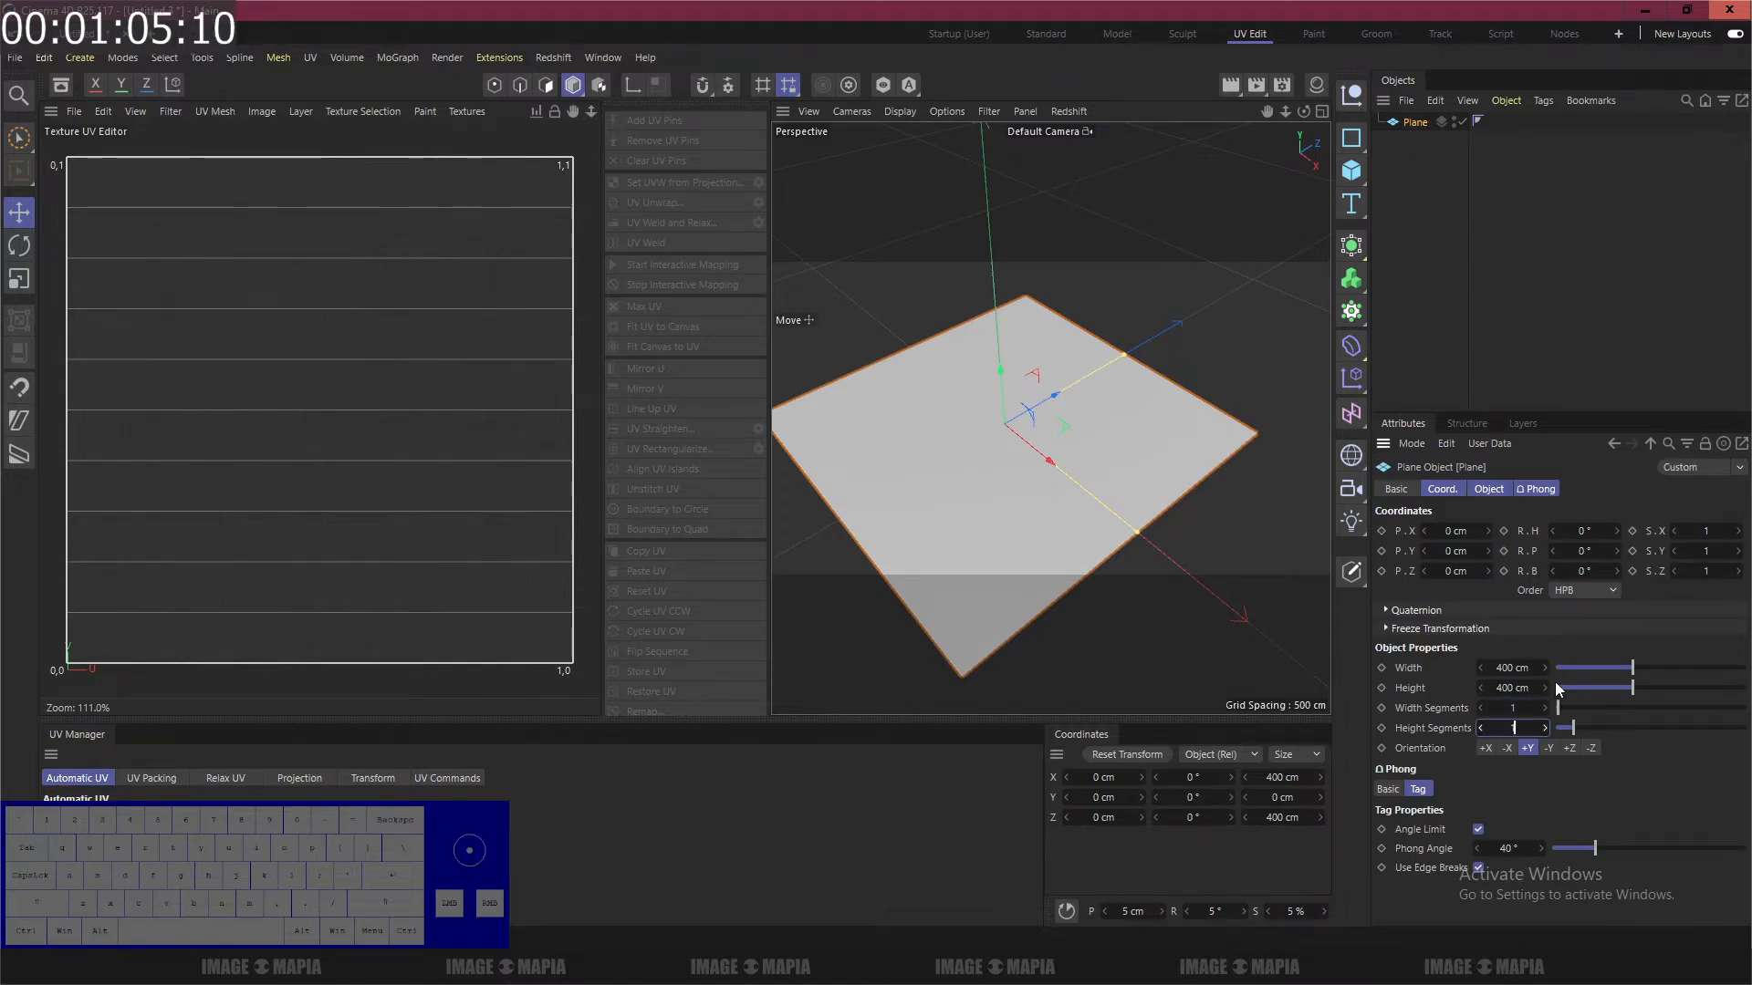
{"action": "type", "text": "1"}
{"action": "key", "text": "Return"}
Step: Set the plane's width and height segments back to 10 each
{"action": "left_click", "coordinate": [1531, 707]}
{"action": "type", "text": "10"}
{"action": "key", "text": "Tab"}
{"action": "type", "text": "10"}
{"action": "key", "text": "Return"}
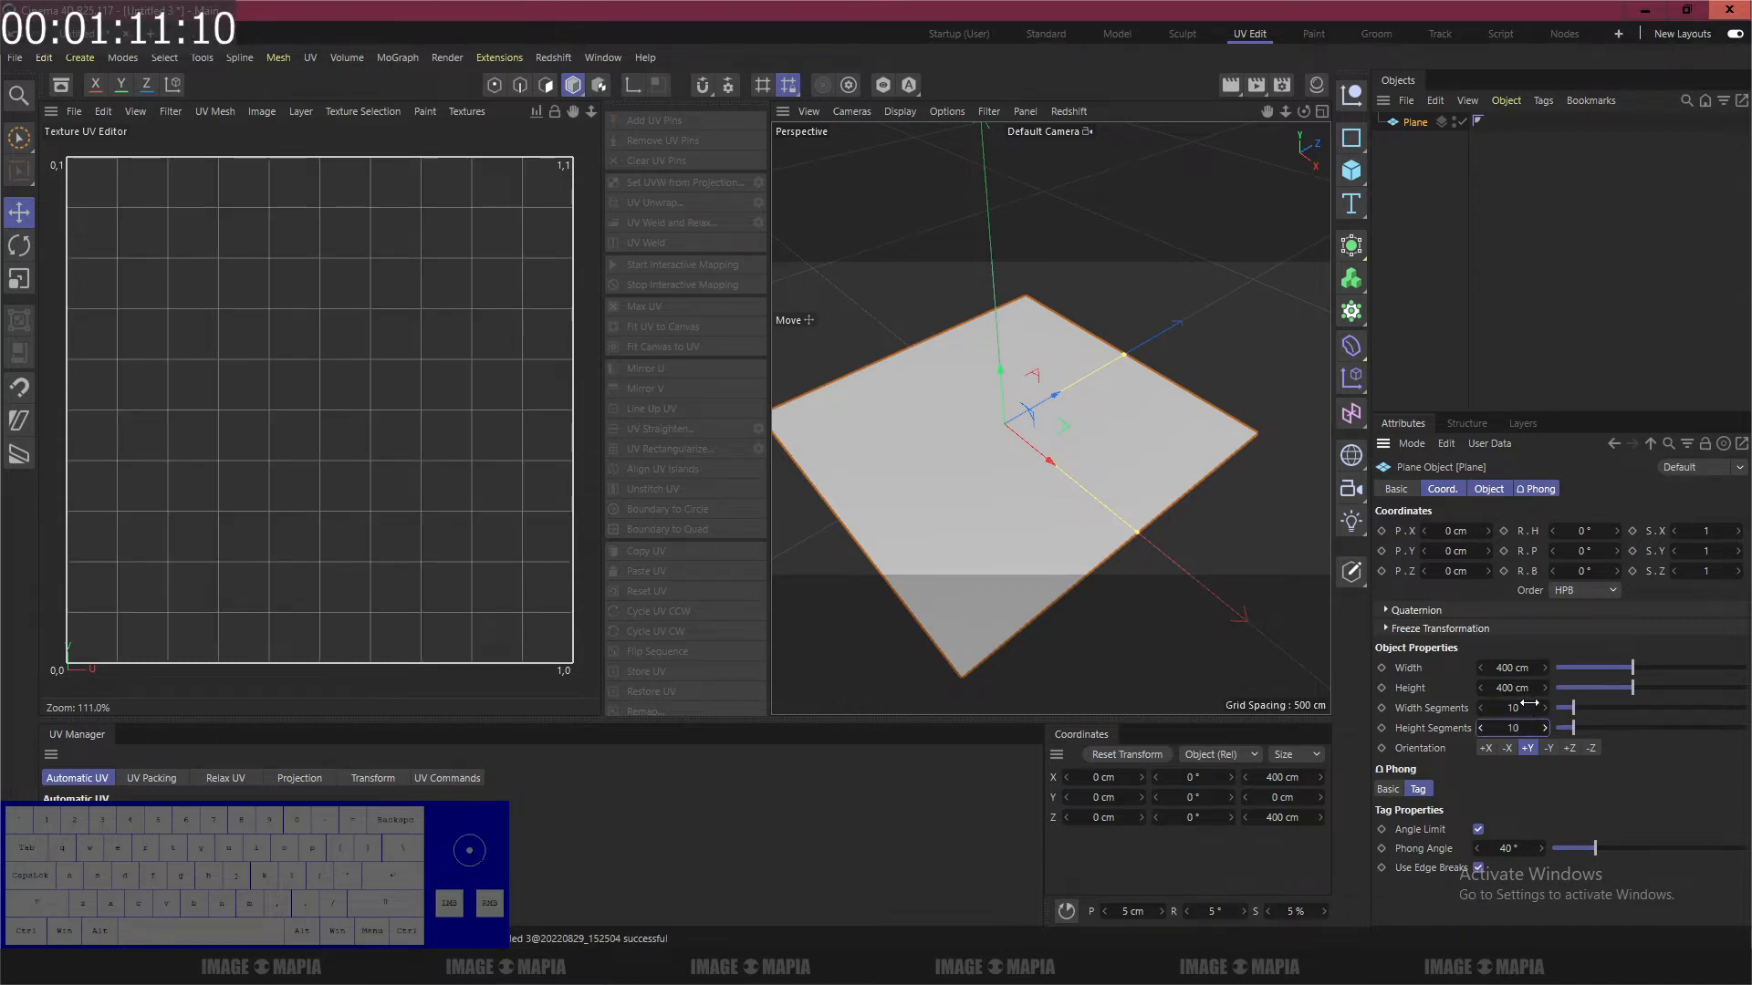
Step: Return to the Startup layout and convert the plane to an editable polygon object
{"action": "left_click", "coordinate": [955, 34]}
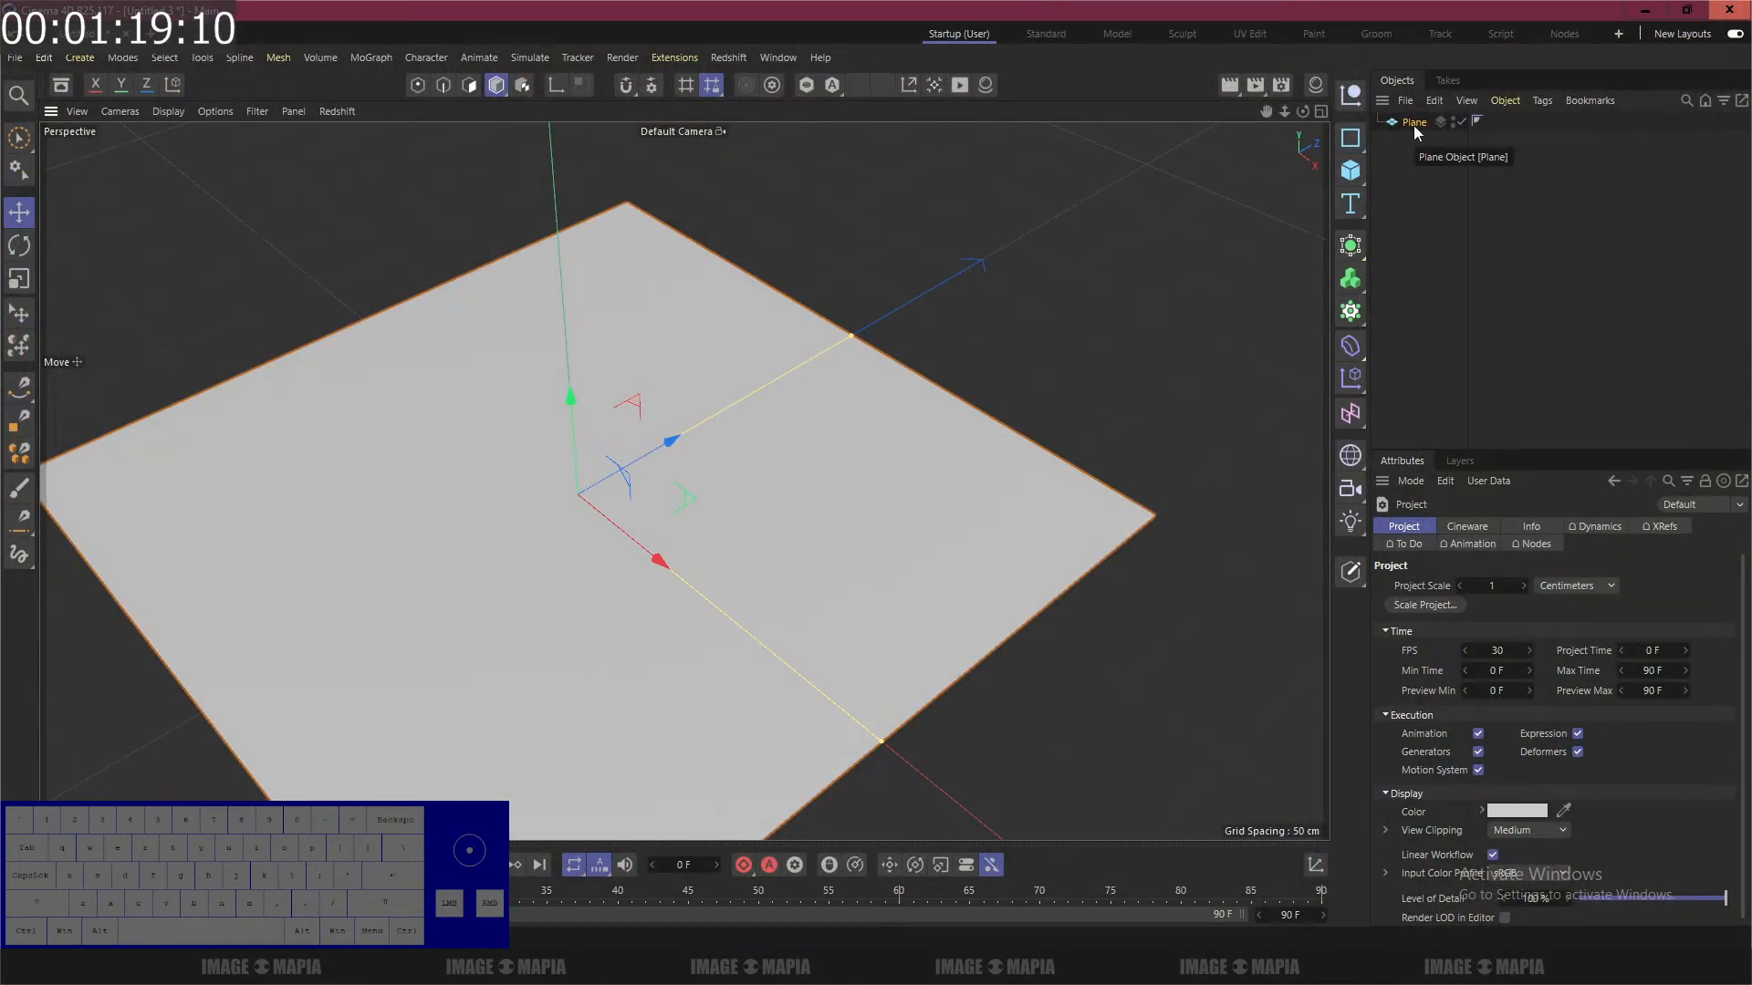
{"action": "key", "text": "c"}
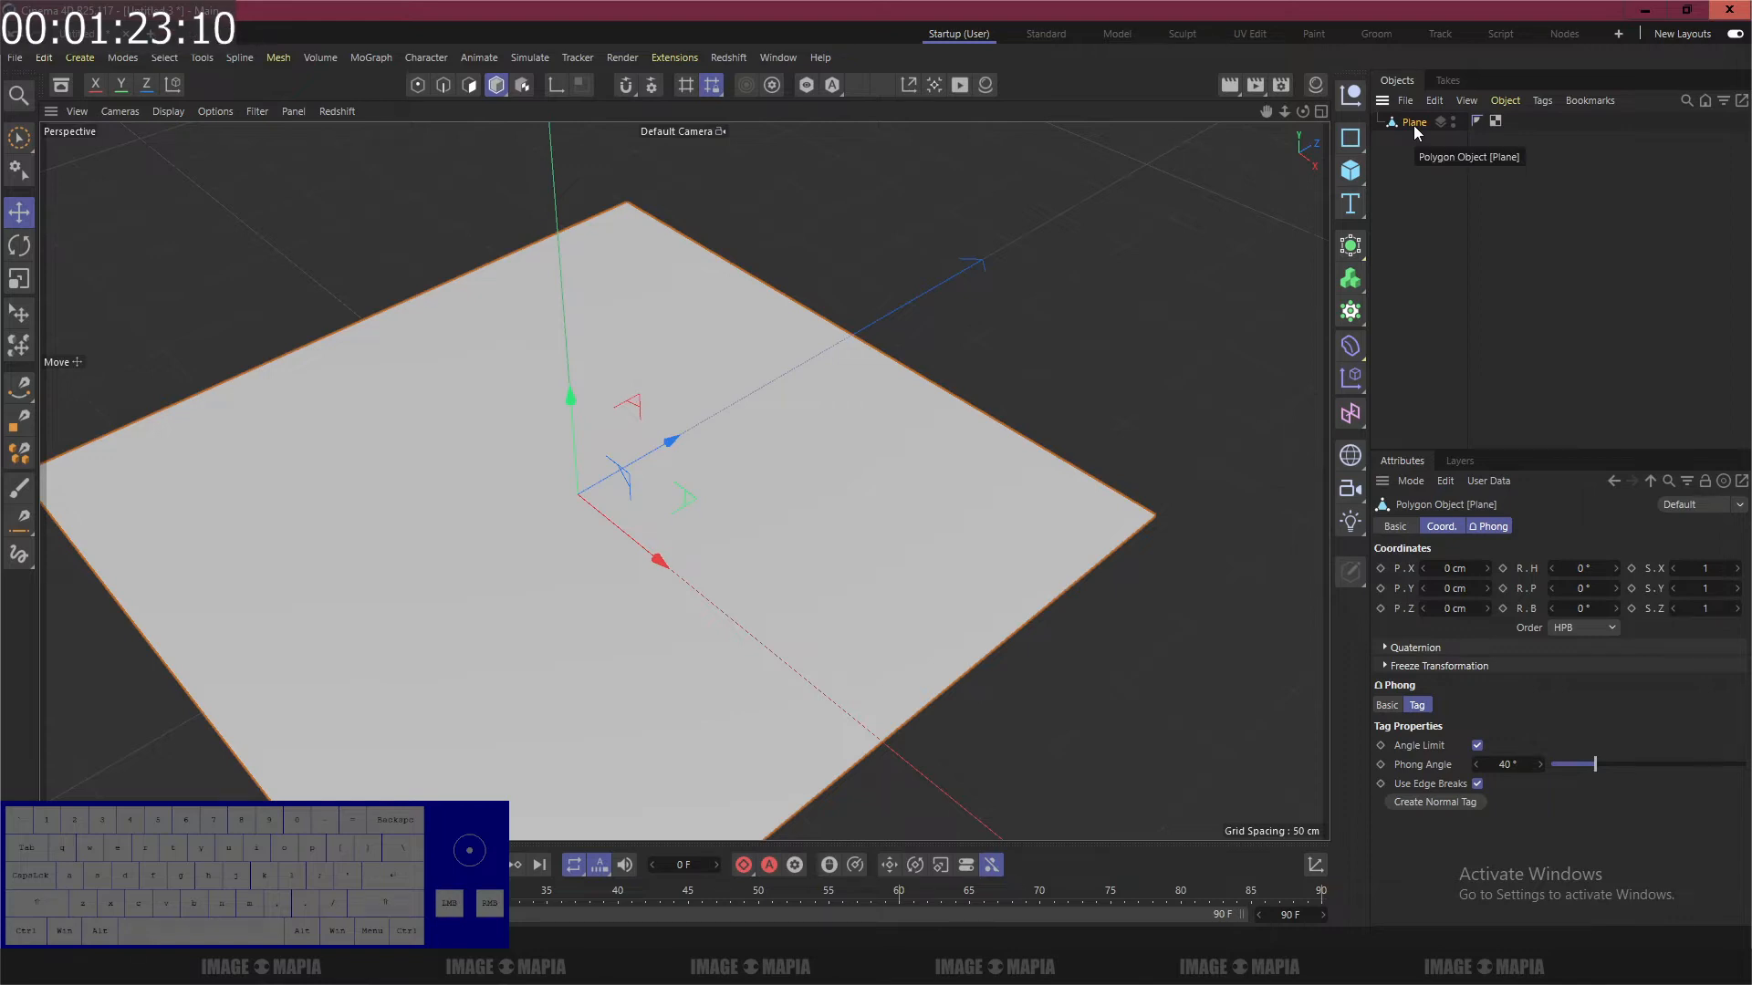
Step: Display the plane's polygon lines in the perspective view to inspect its subdivisions, and return to shading without lines
{"action": "scroll", "coordinate": [825, 382], "scroll_direction": "down", "scroll_amount": 2}
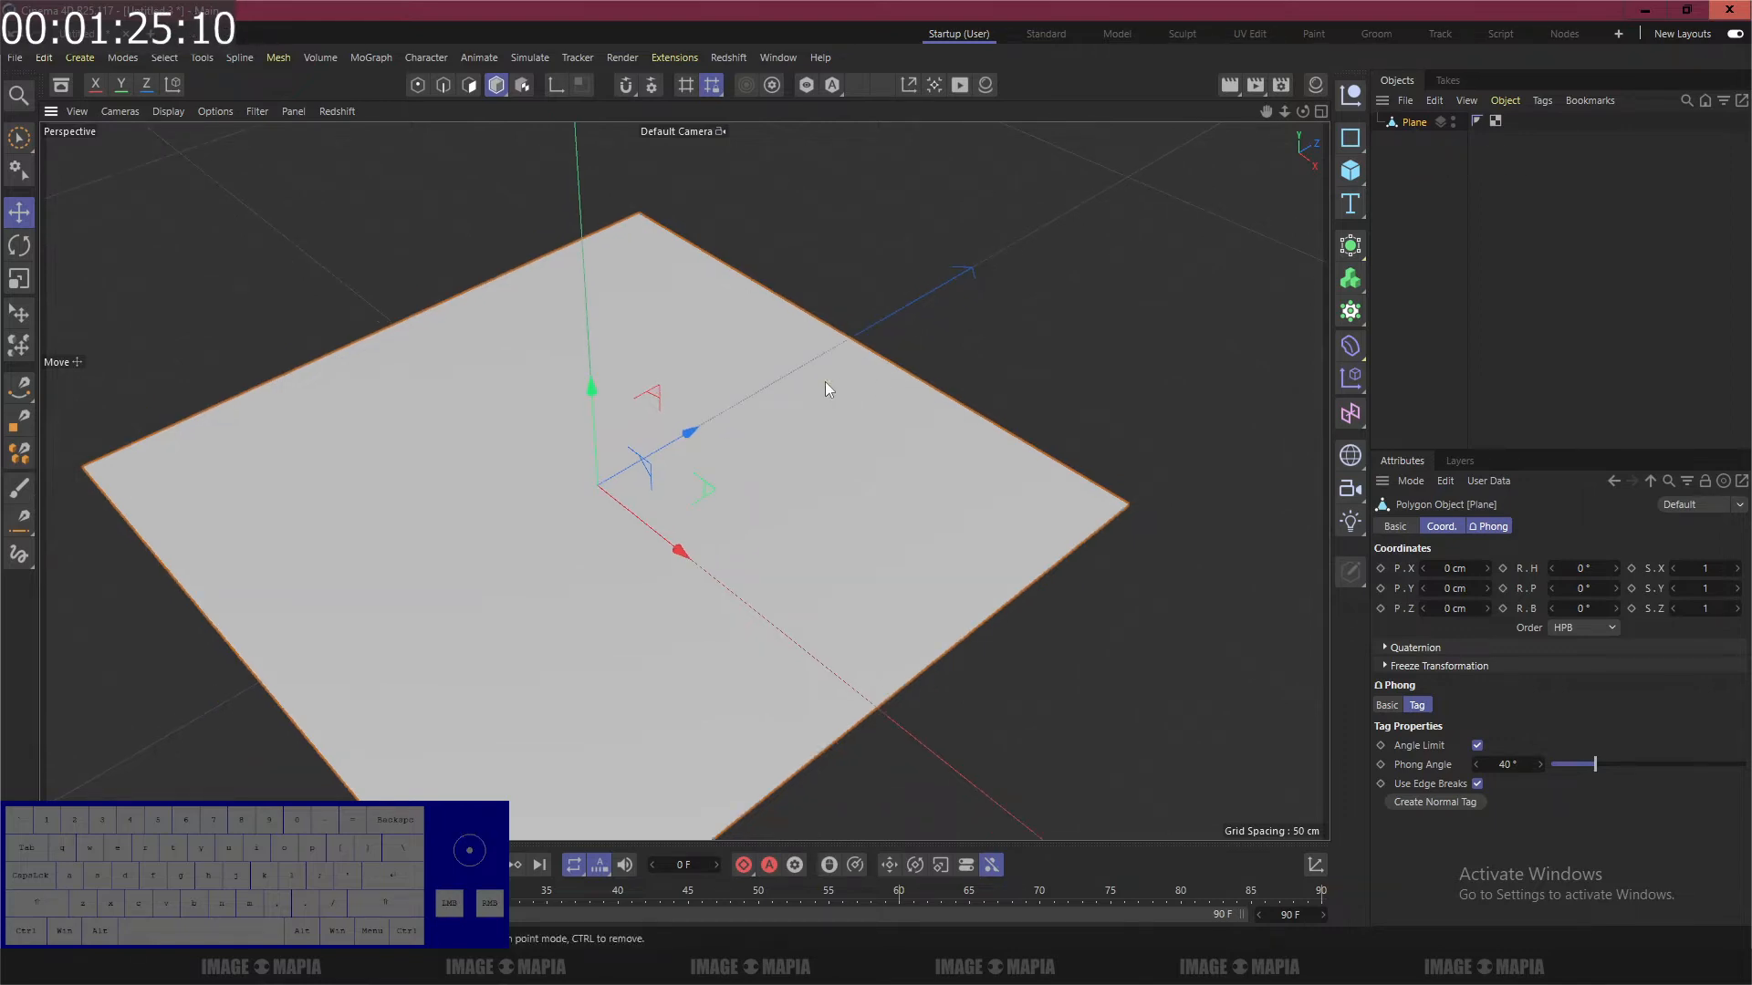
{"action": "key", "text": "n"}
{"action": "key", "text": "b"}
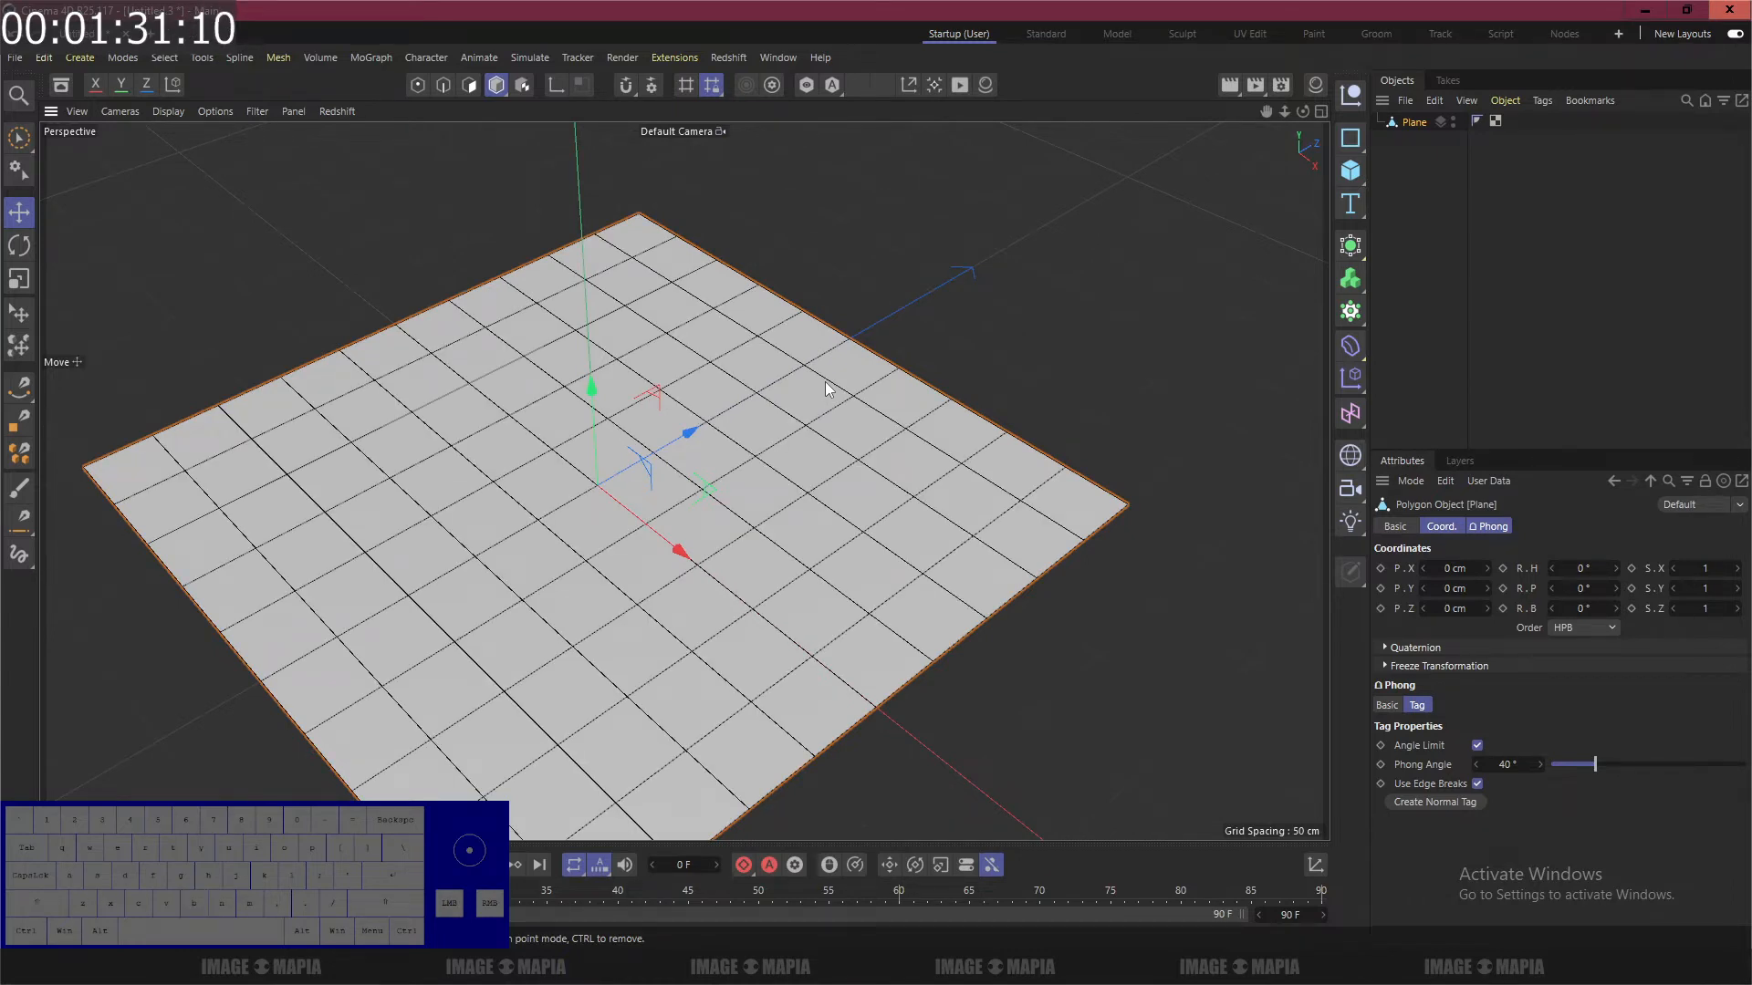
{"action": "key", "text": "n"}
{"action": "key", "text": "a"}
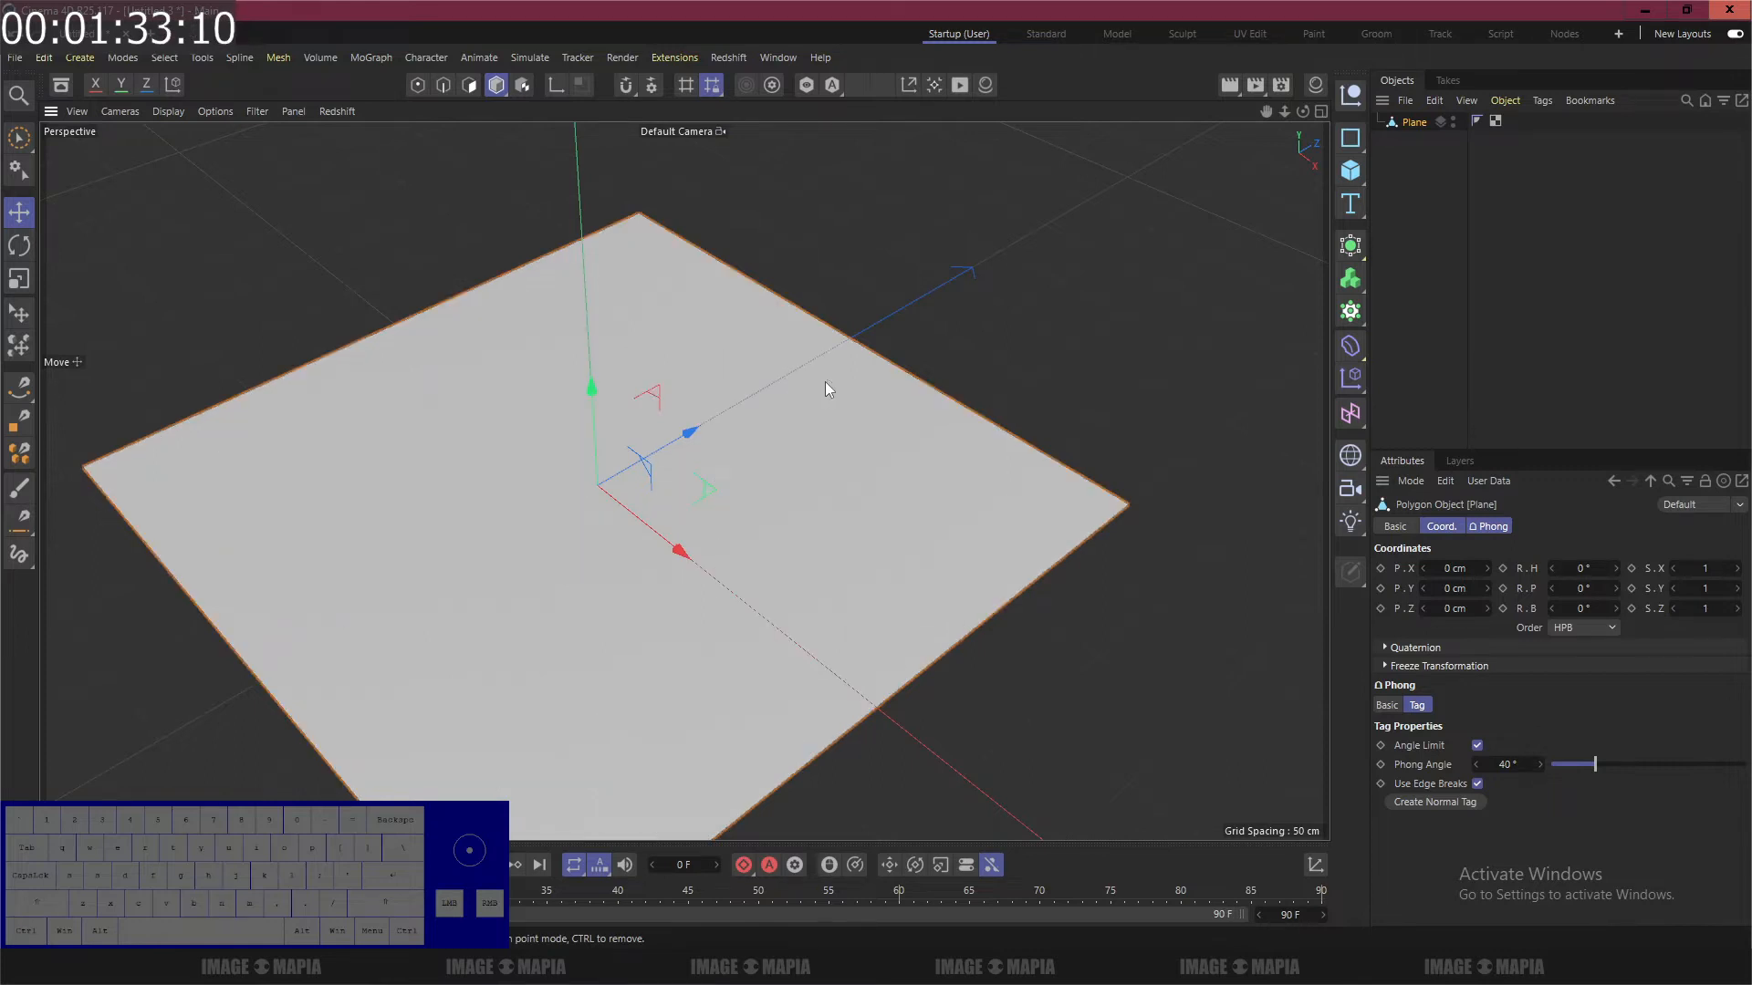
{"action": "left_click_drag", "start_coordinate": [824, 382], "coordinate": [812, 414], "text": "alt"}
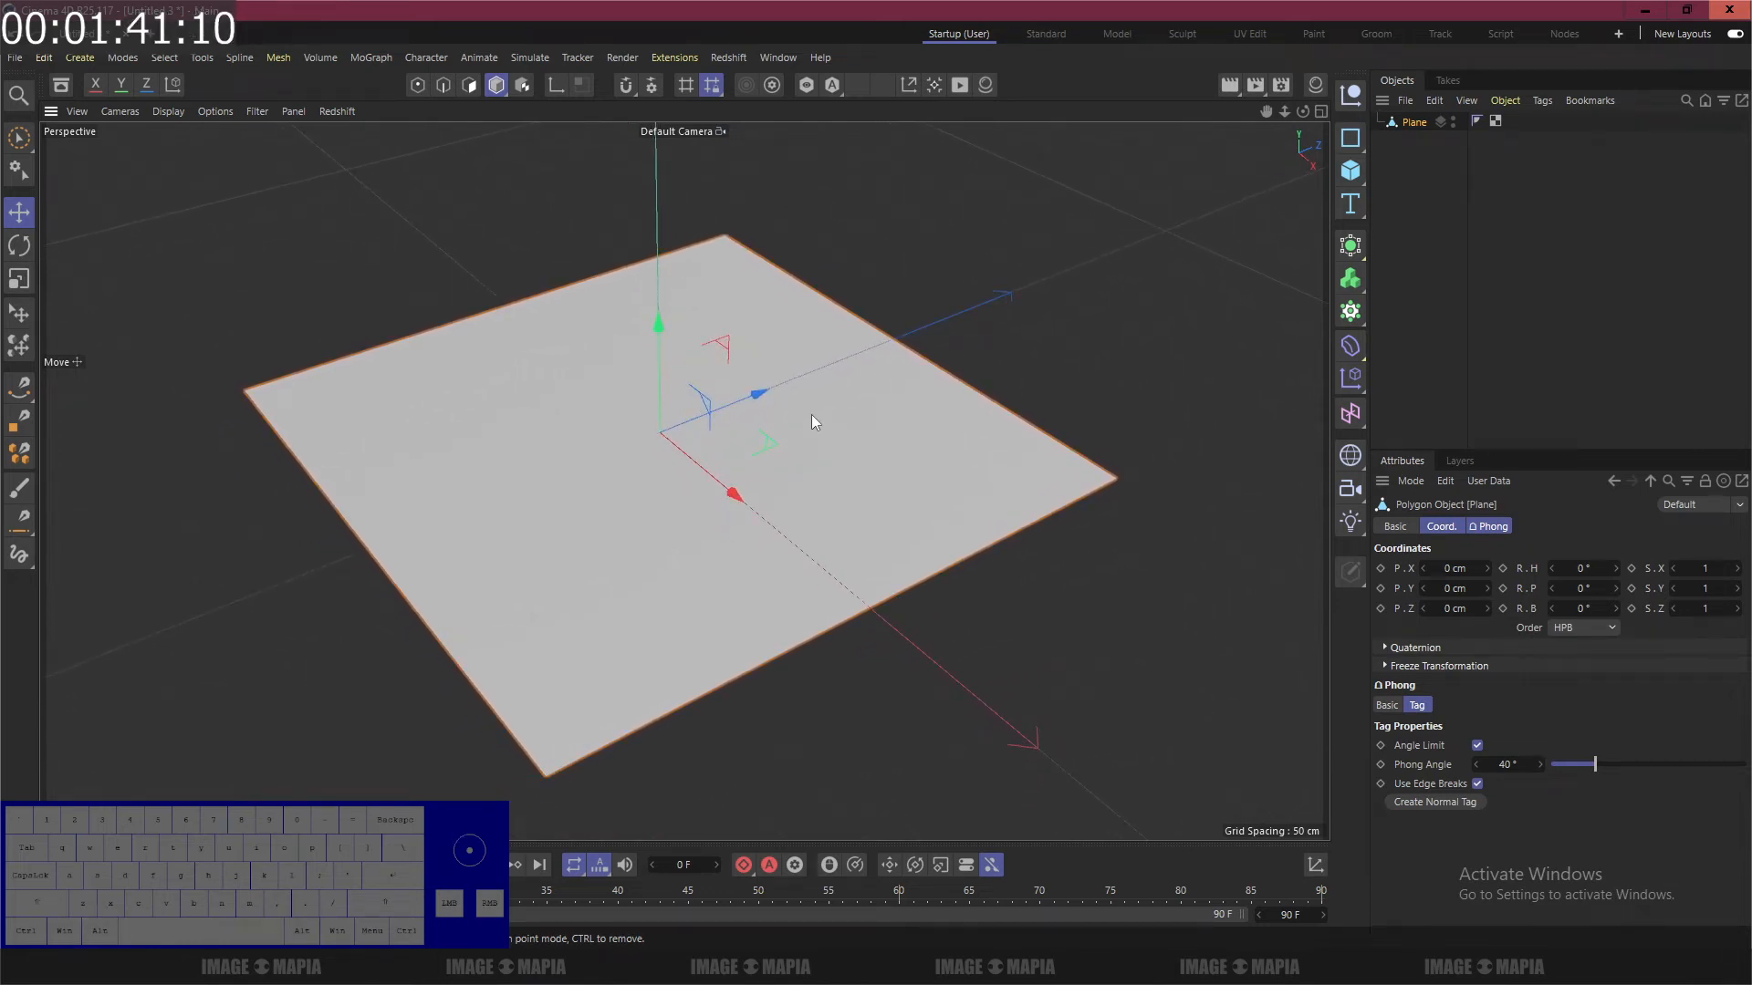
{"action": "left_click_drag", "start_coordinate": [796, 415], "coordinate": [799, 440], "text": "alt"}
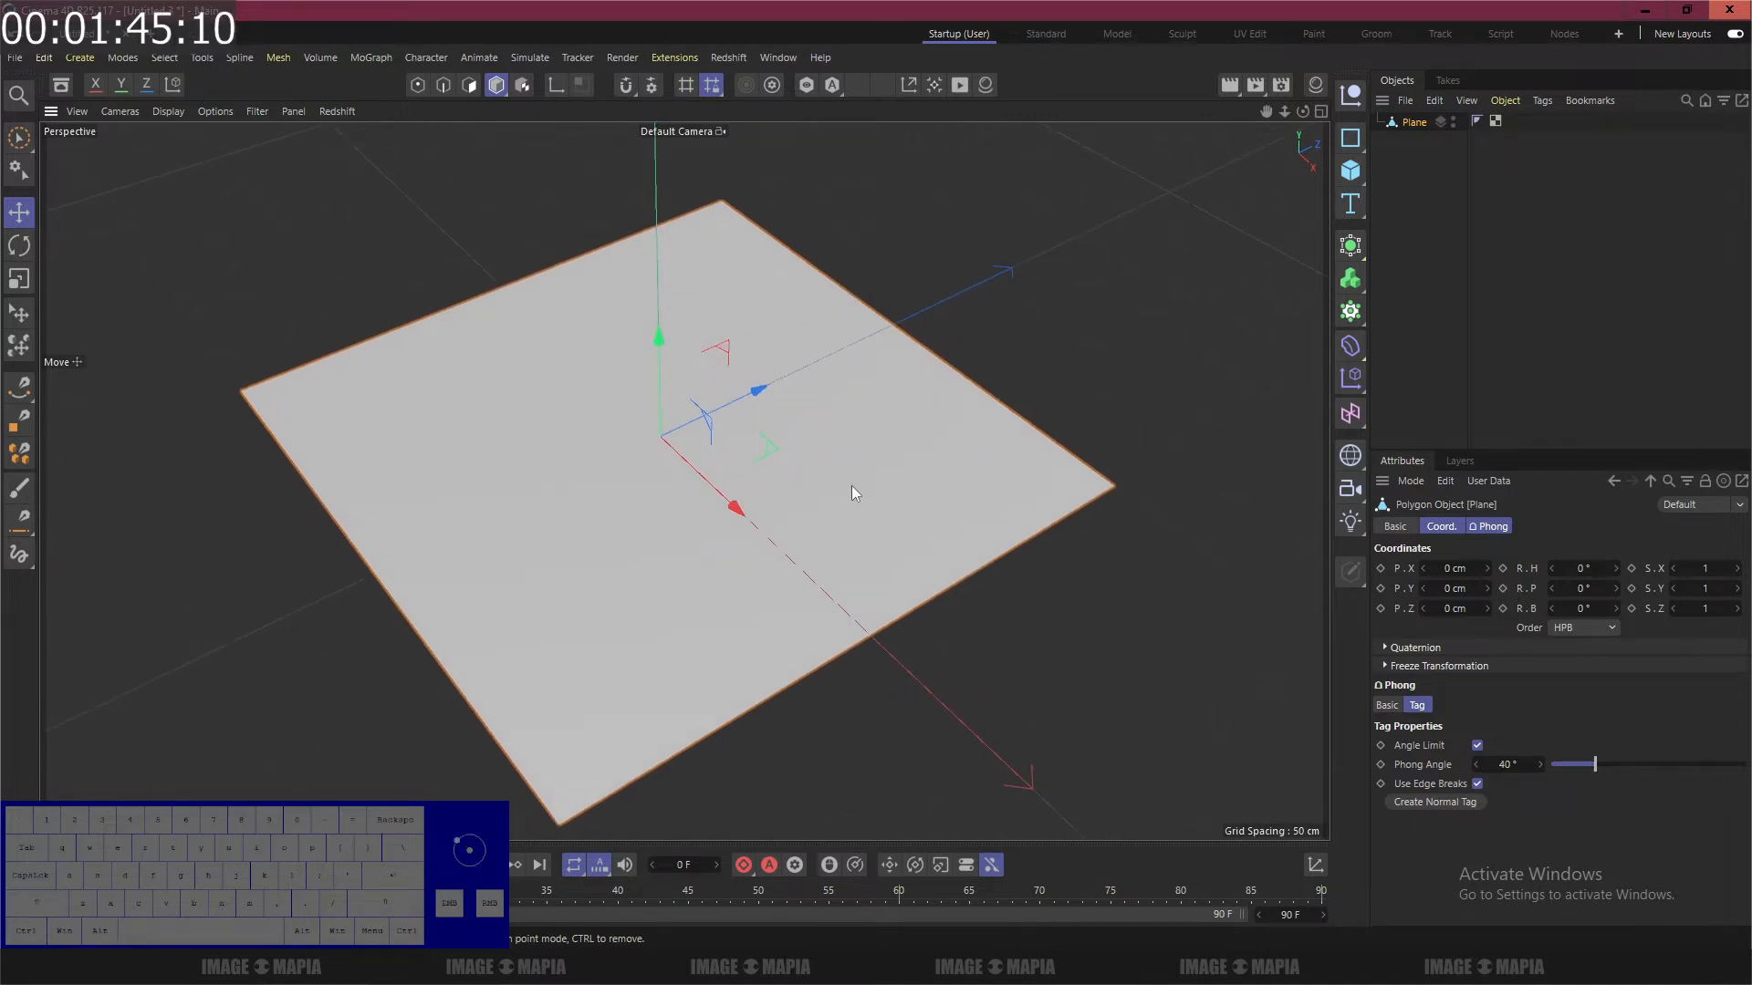
Step: Show the Material Manager and create a Redshift RS Material
{"action": "left_click", "coordinate": [1316, 85]}
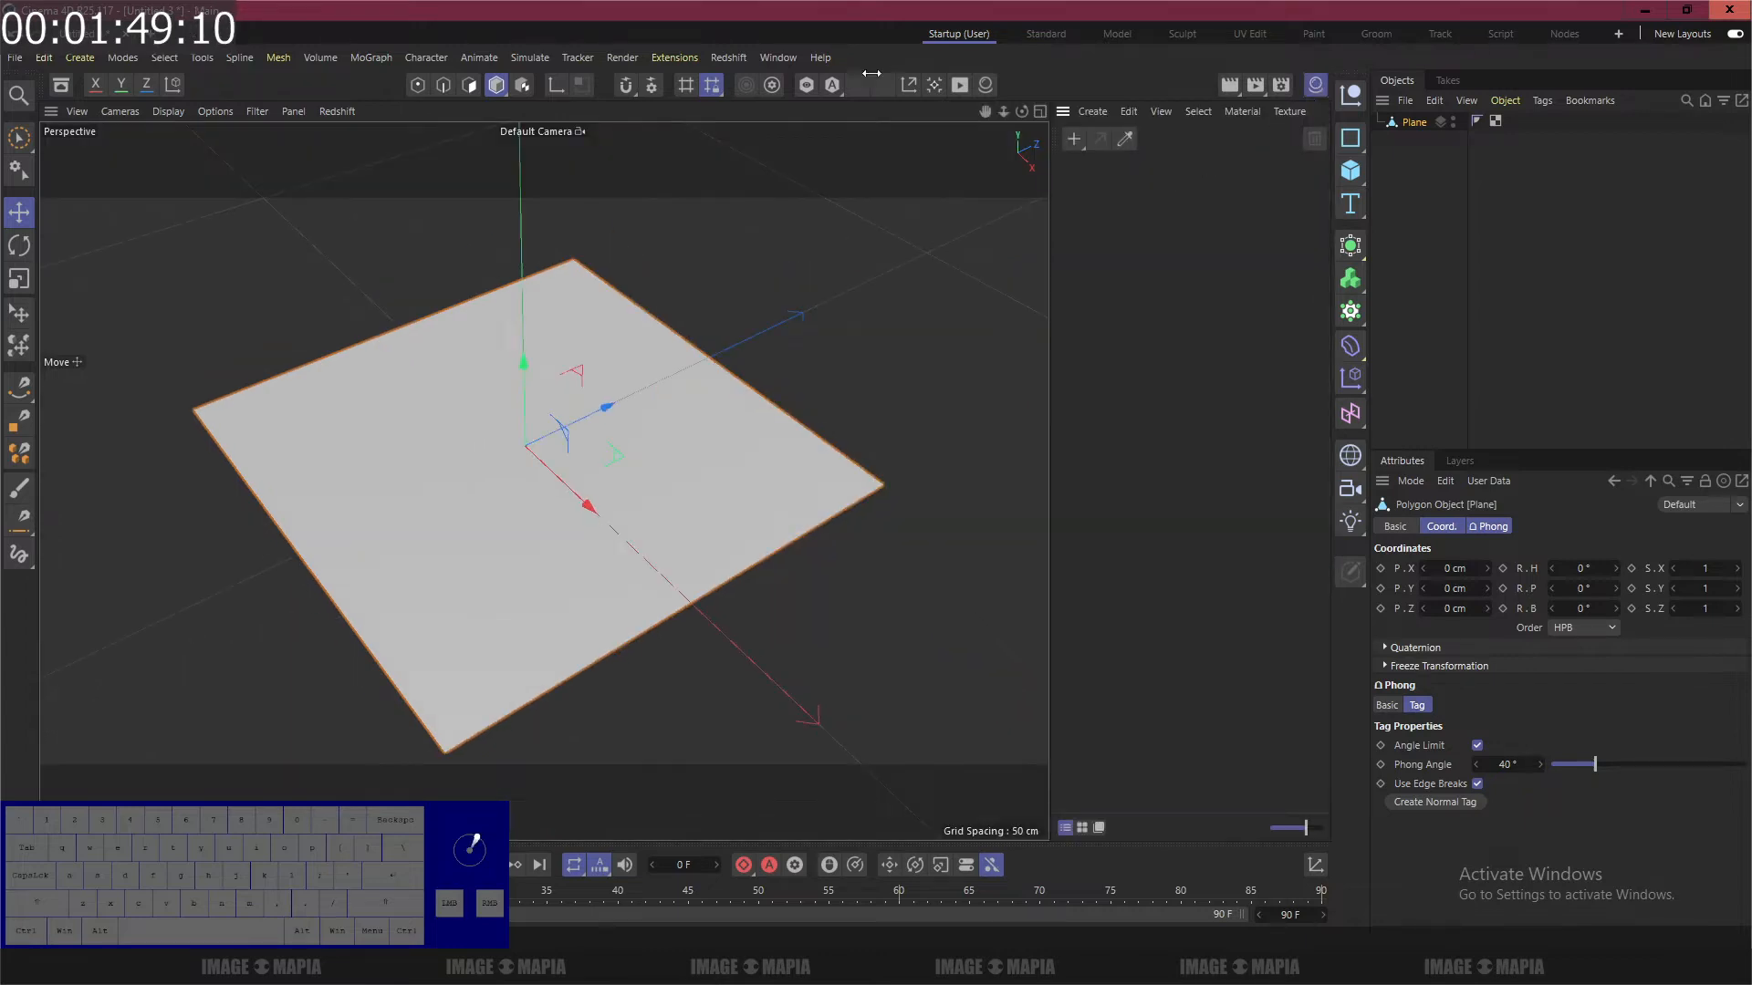
{"action": "left_click", "coordinate": [732, 56]}
{"action": "mouse_move", "coordinate": [763, 85]}
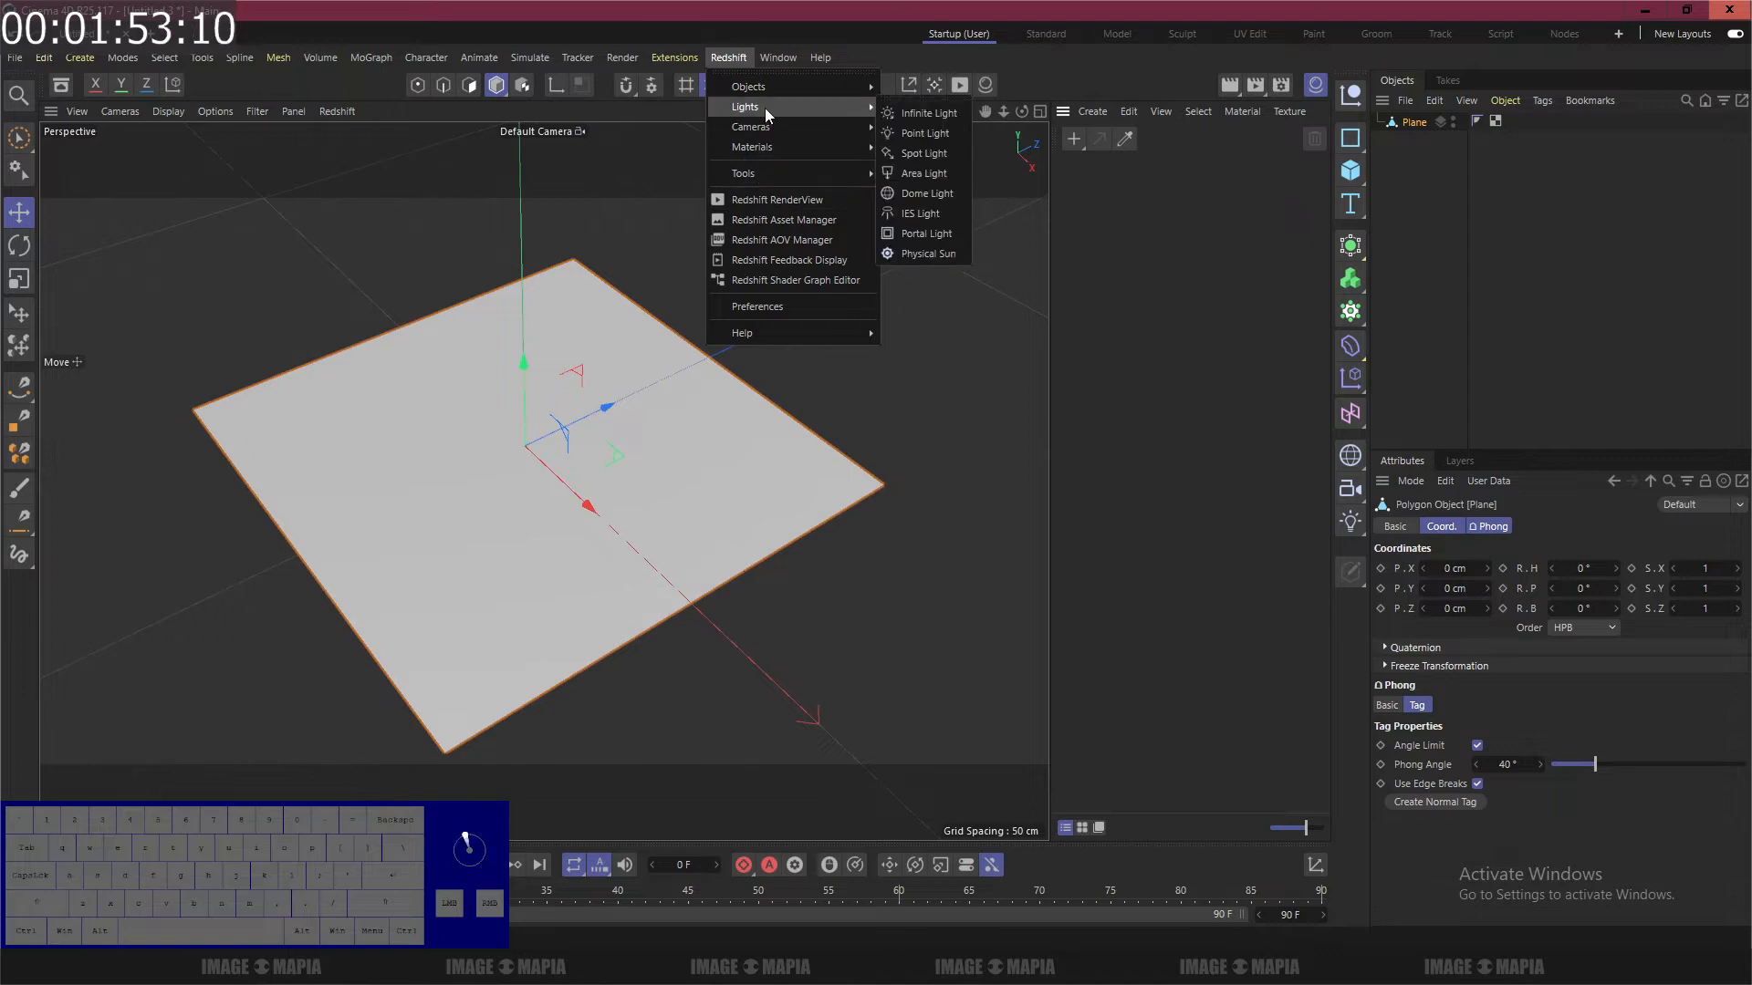
{"action": "mouse_move", "coordinate": [763, 146]}
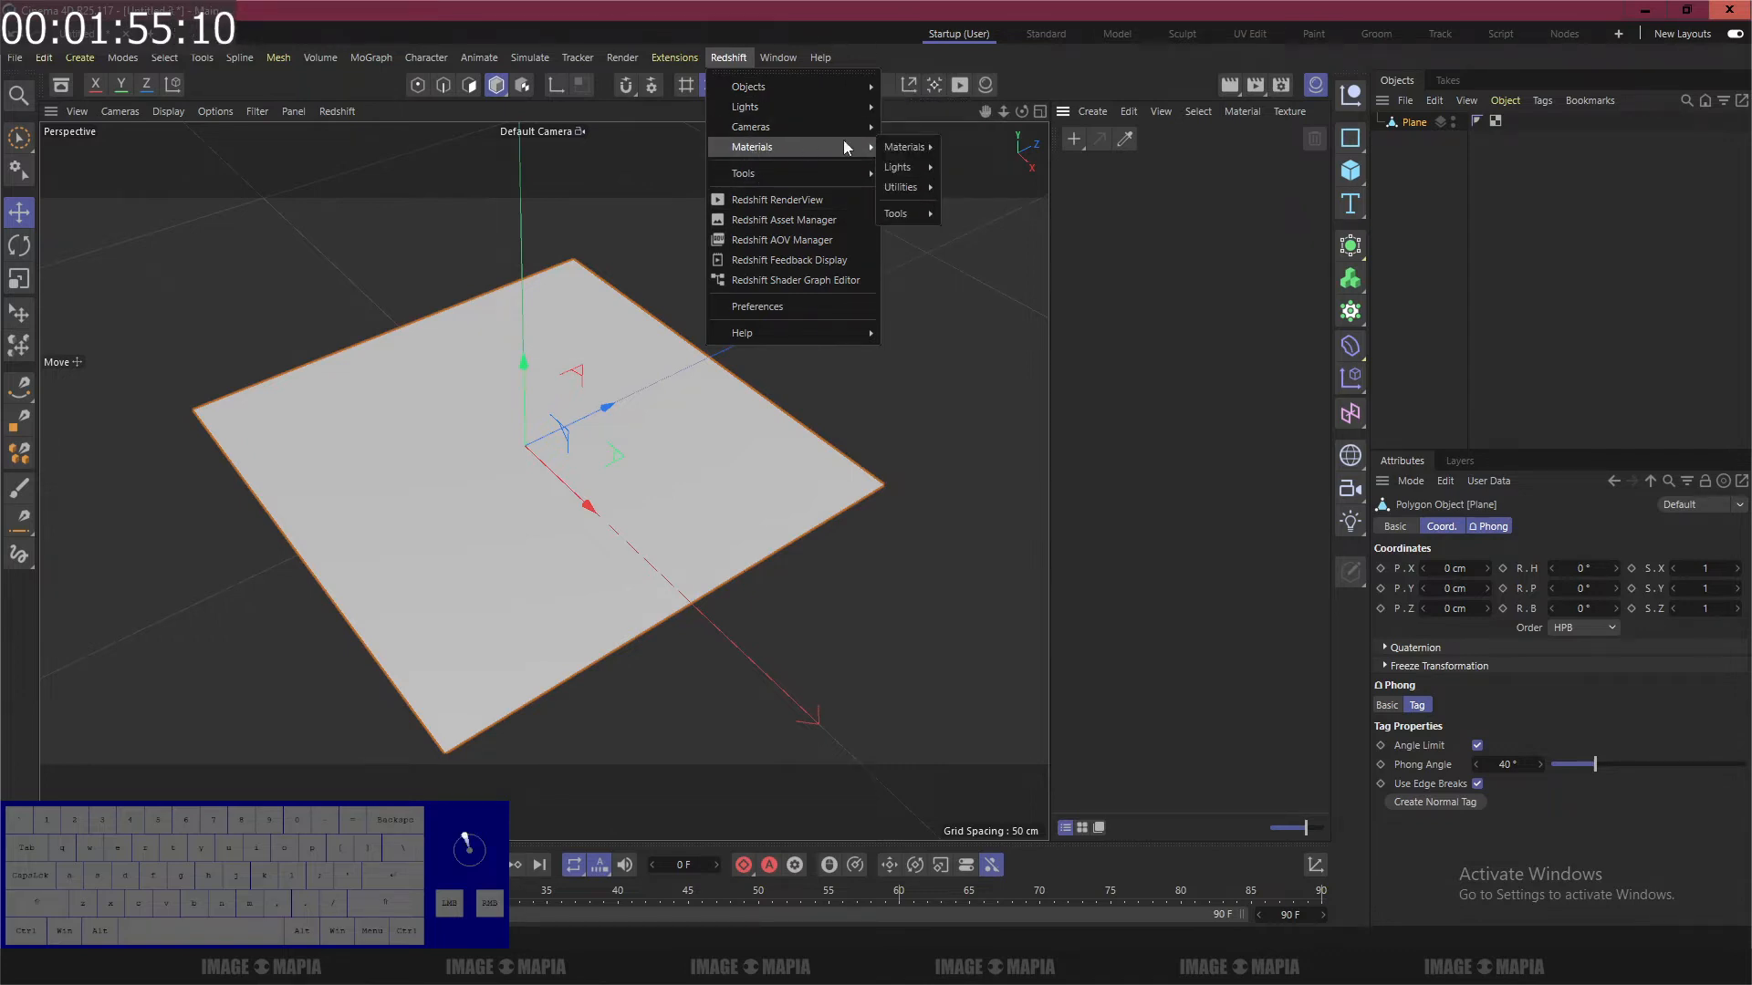
{"action": "mouse_move", "coordinate": [912, 148]}
{"action": "left_click", "coordinate": [972, 147]}
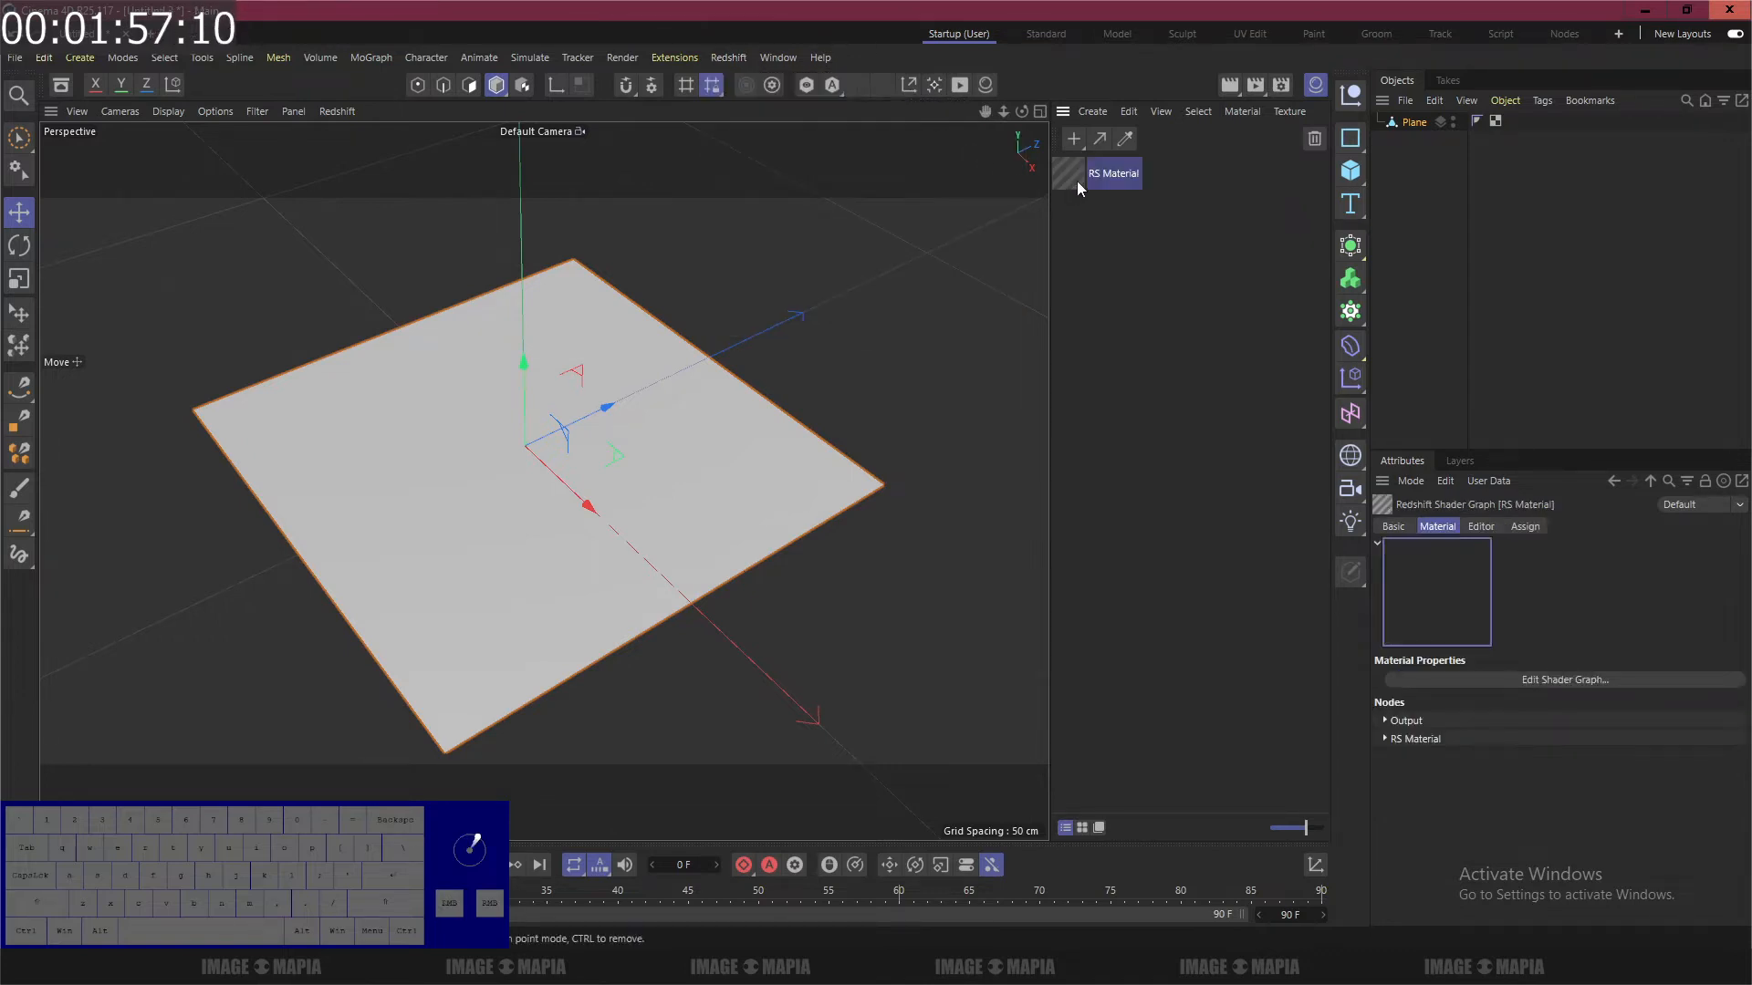
Step: Rename the Redshift material as "displacement map"
{"action": "left_click", "coordinate": [1393, 526]}
{"action": "left_click", "coordinate": [1508, 683]}
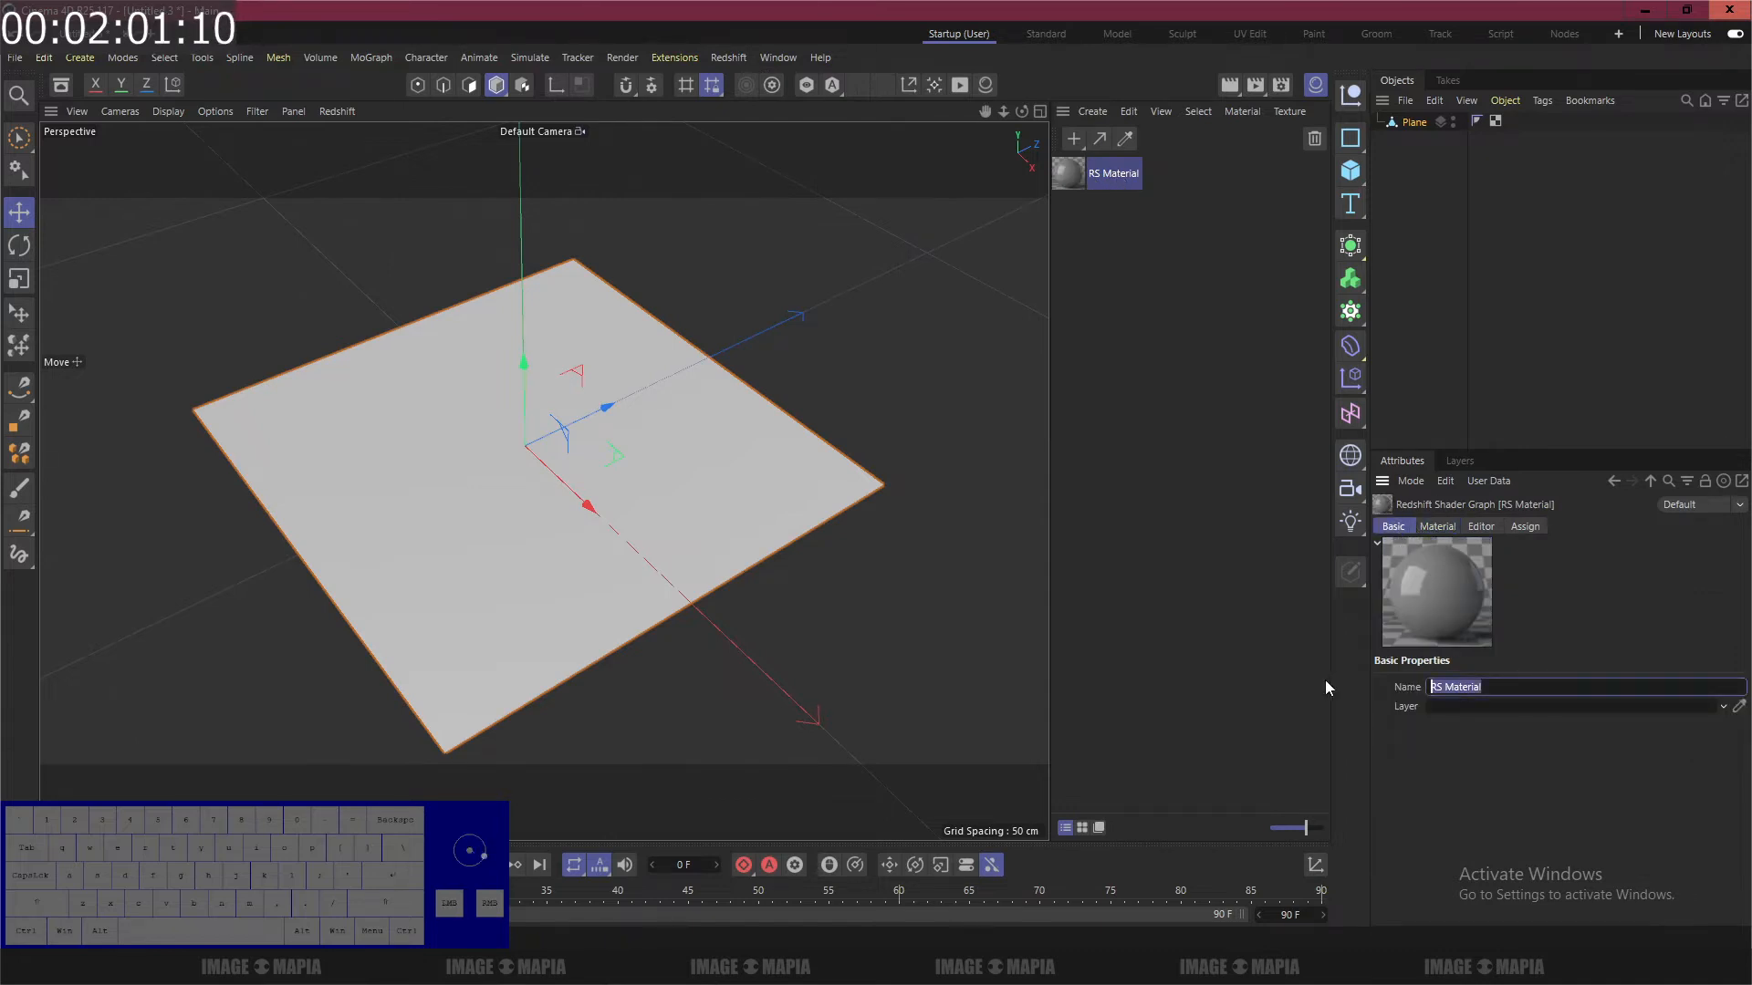
{"action": "type", "text": "displacement"}
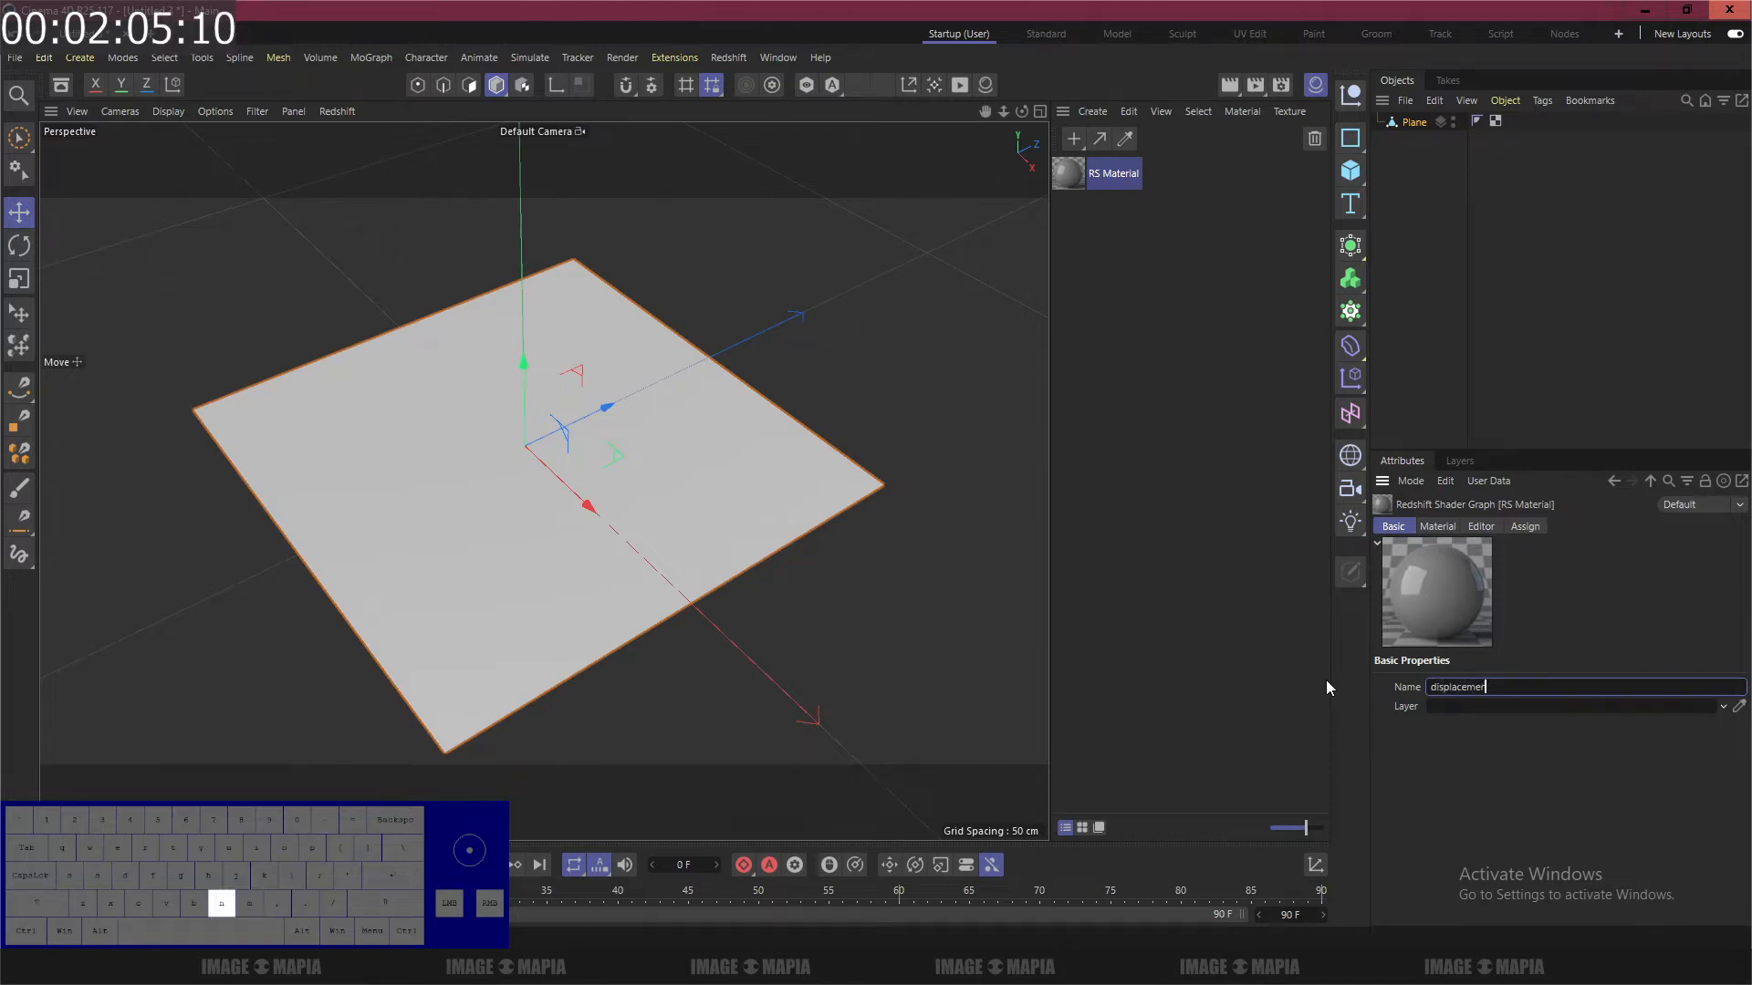
{"action": "type", "text": " map"}
{"action": "key", "text": "Return"}
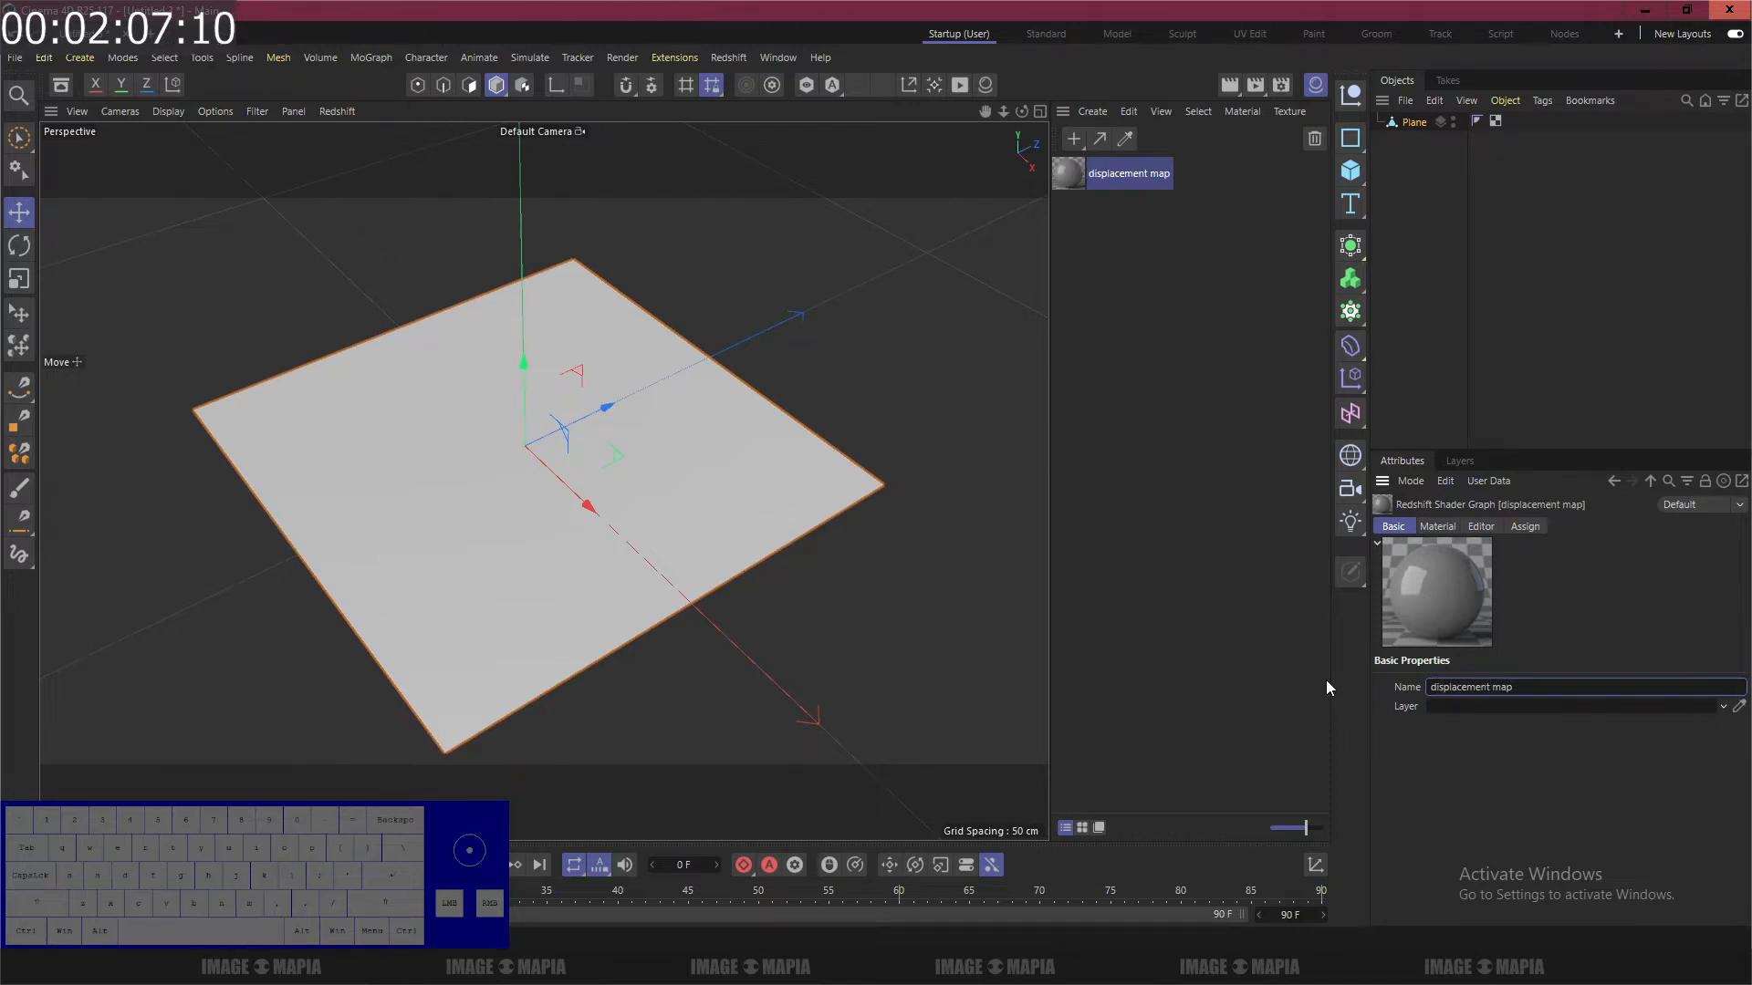
Step: Open the displacement map material in the Redshift Shader Graph and enlarge the graph window
{"action": "double_click", "coordinate": [1064, 175]}
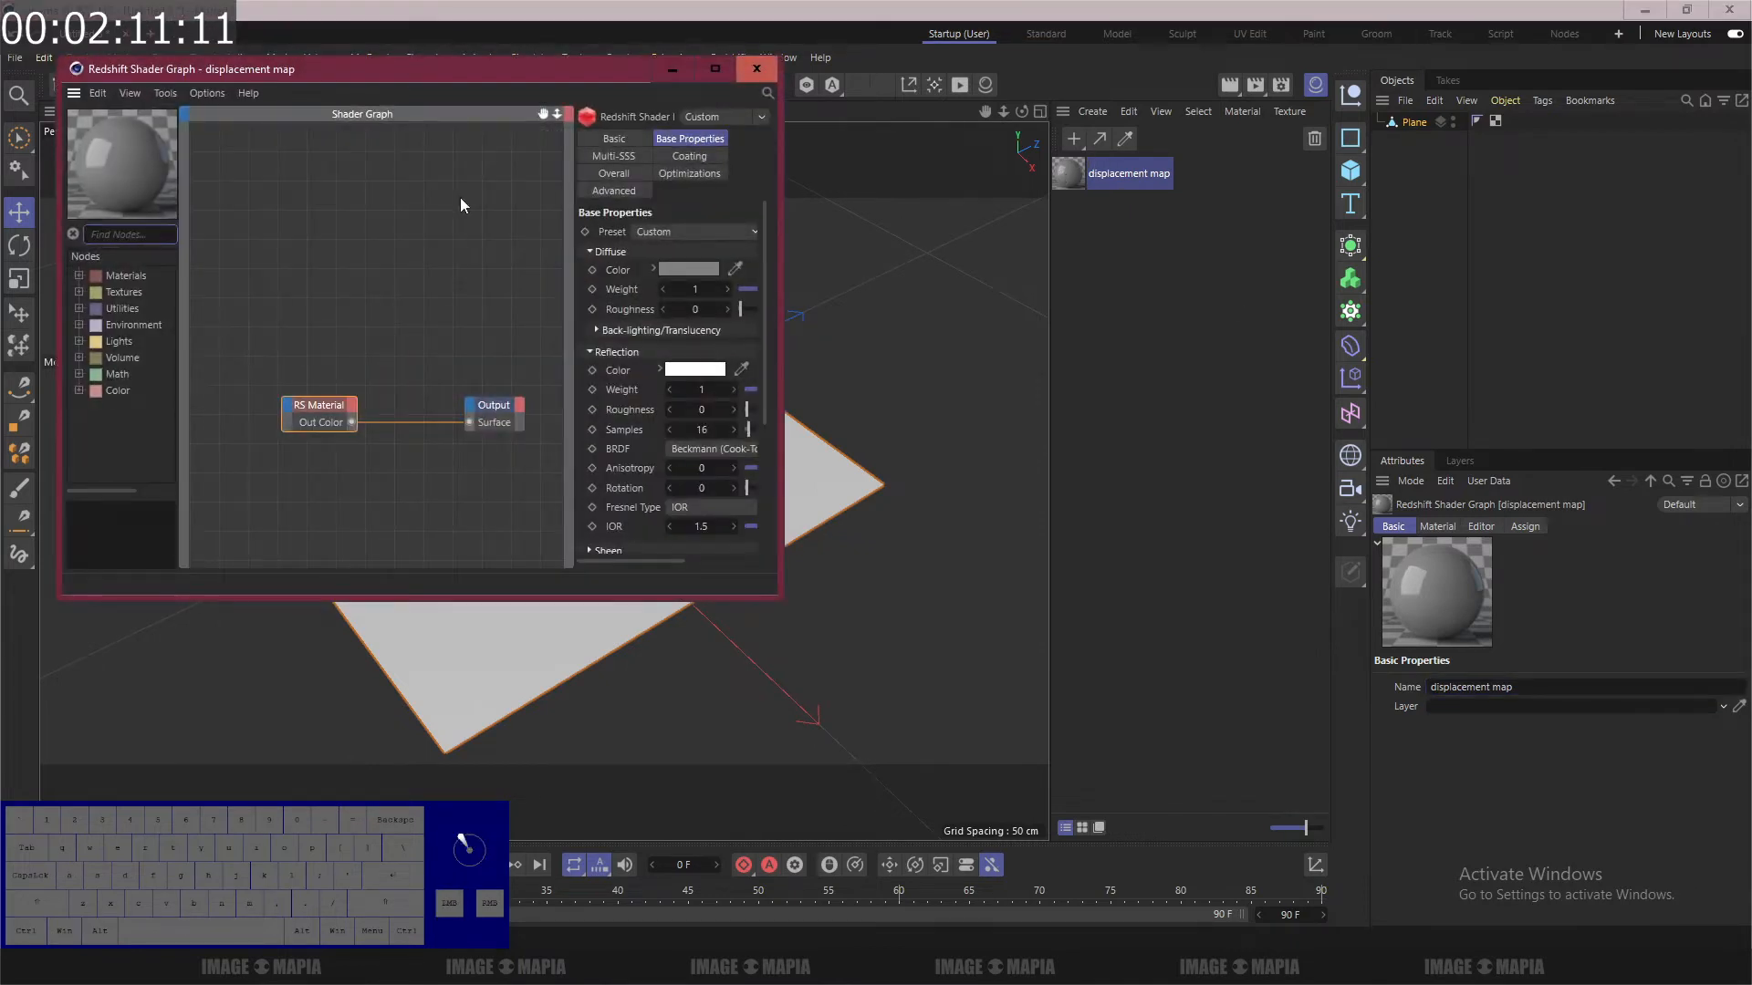
{"action": "left_click_drag", "start_coordinate": [529, 71], "coordinate": [812, 184]}
{"action": "left_click_drag", "start_coordinate": [1048, 294], "coordinate": [1539, 274]}
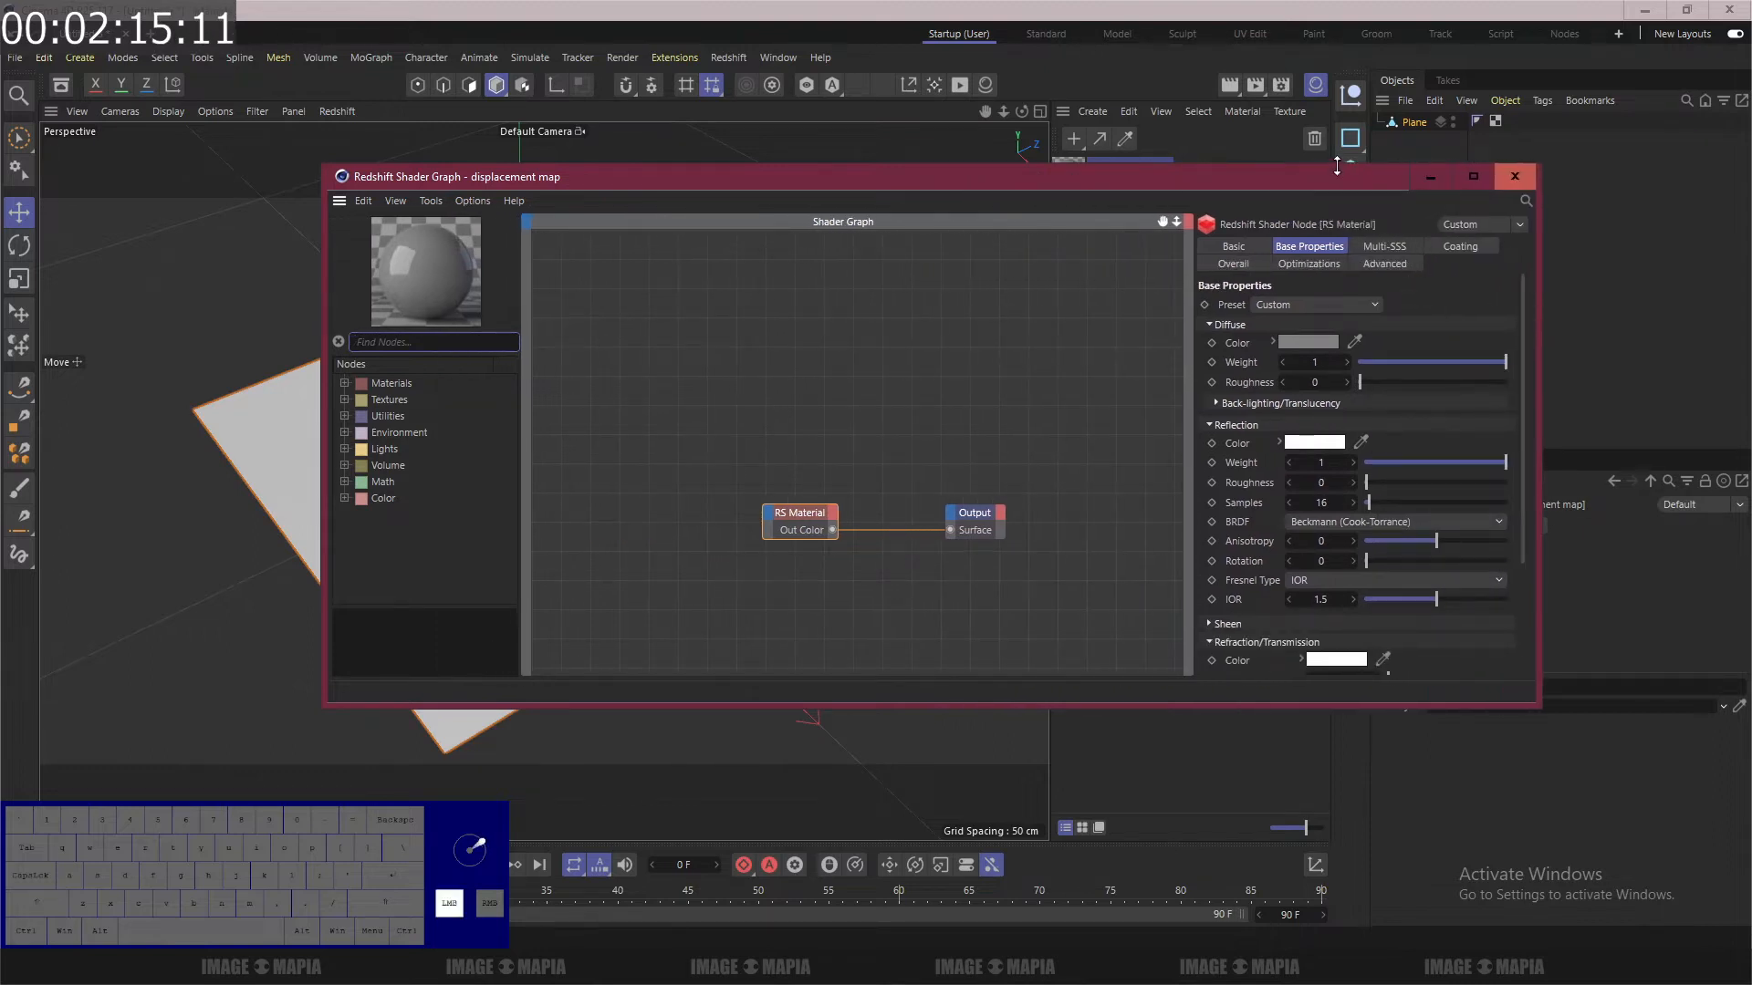
{"action": "left_click_drag", "start_coordinate": [1338, 166], "coordinate": [1338, 43]}
{"action": "left_click_drag", "start_coordinate": [1089, 705], "coordinate": [1086, 890]}
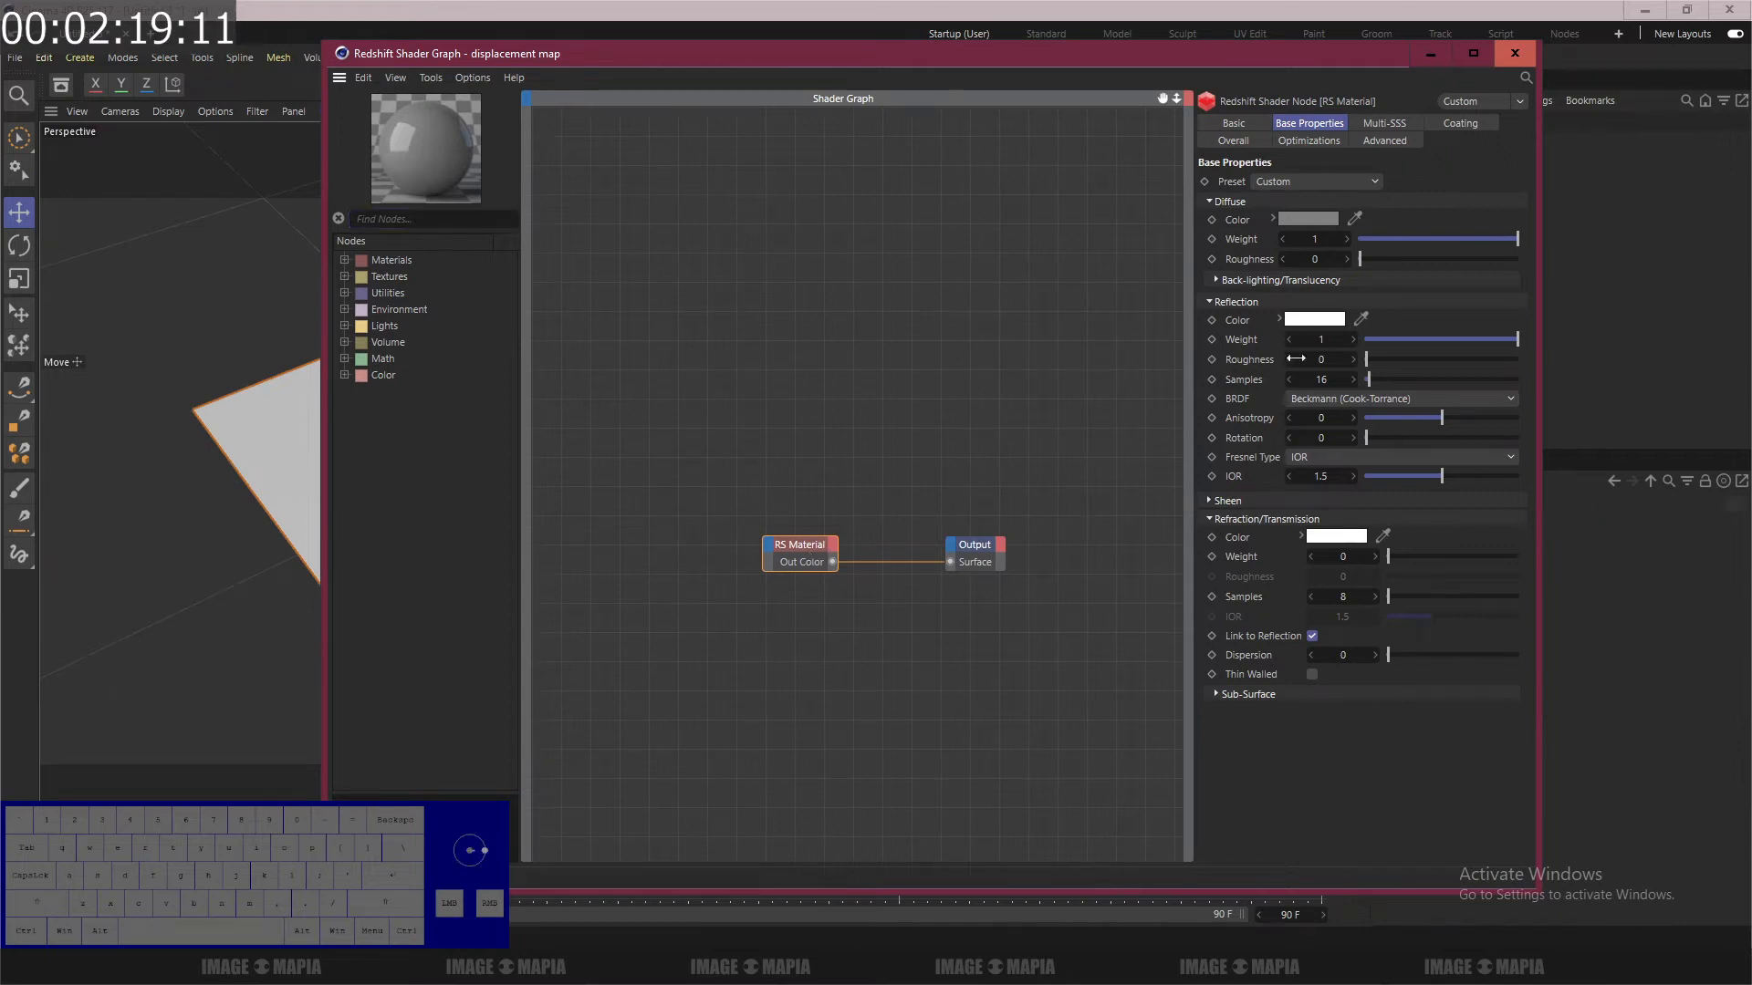
Step: Apply the Paper preset to the RS Material node and set its diffuse color to orange, about RGB 243, 172, 79
{"action": "left_click", "coordinate": [1283, 181]}
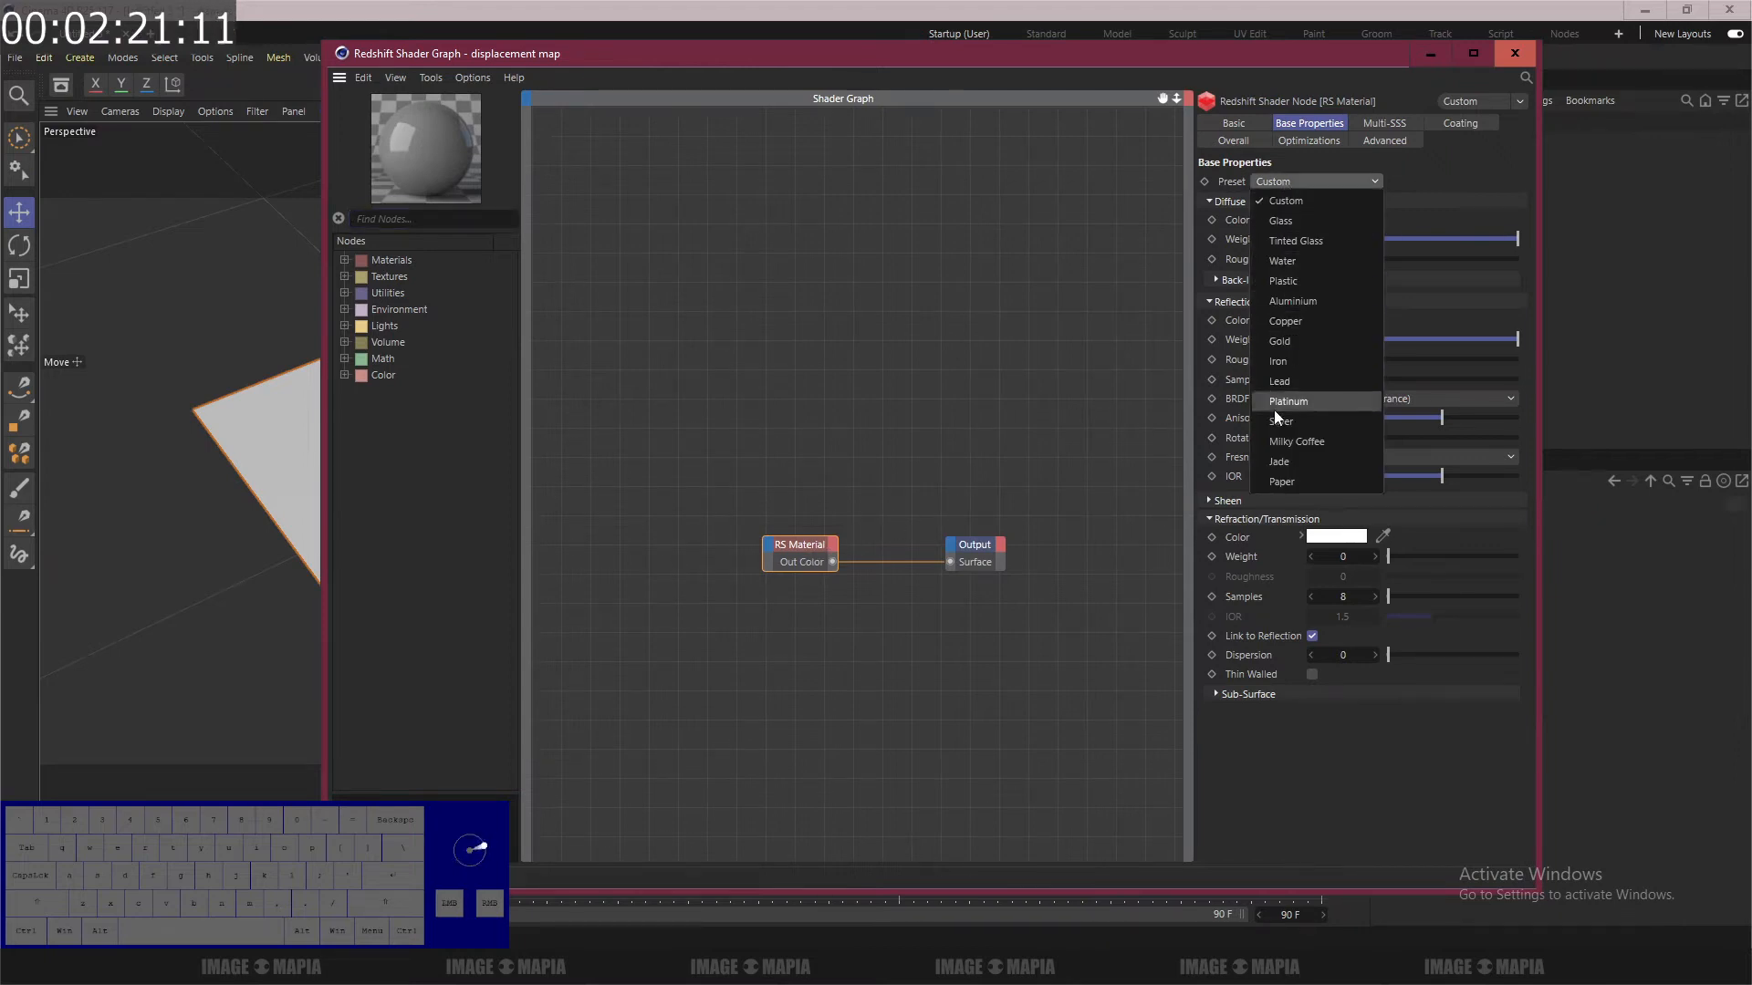
{"action": "left_click", "coordinate": [1288, 480]}
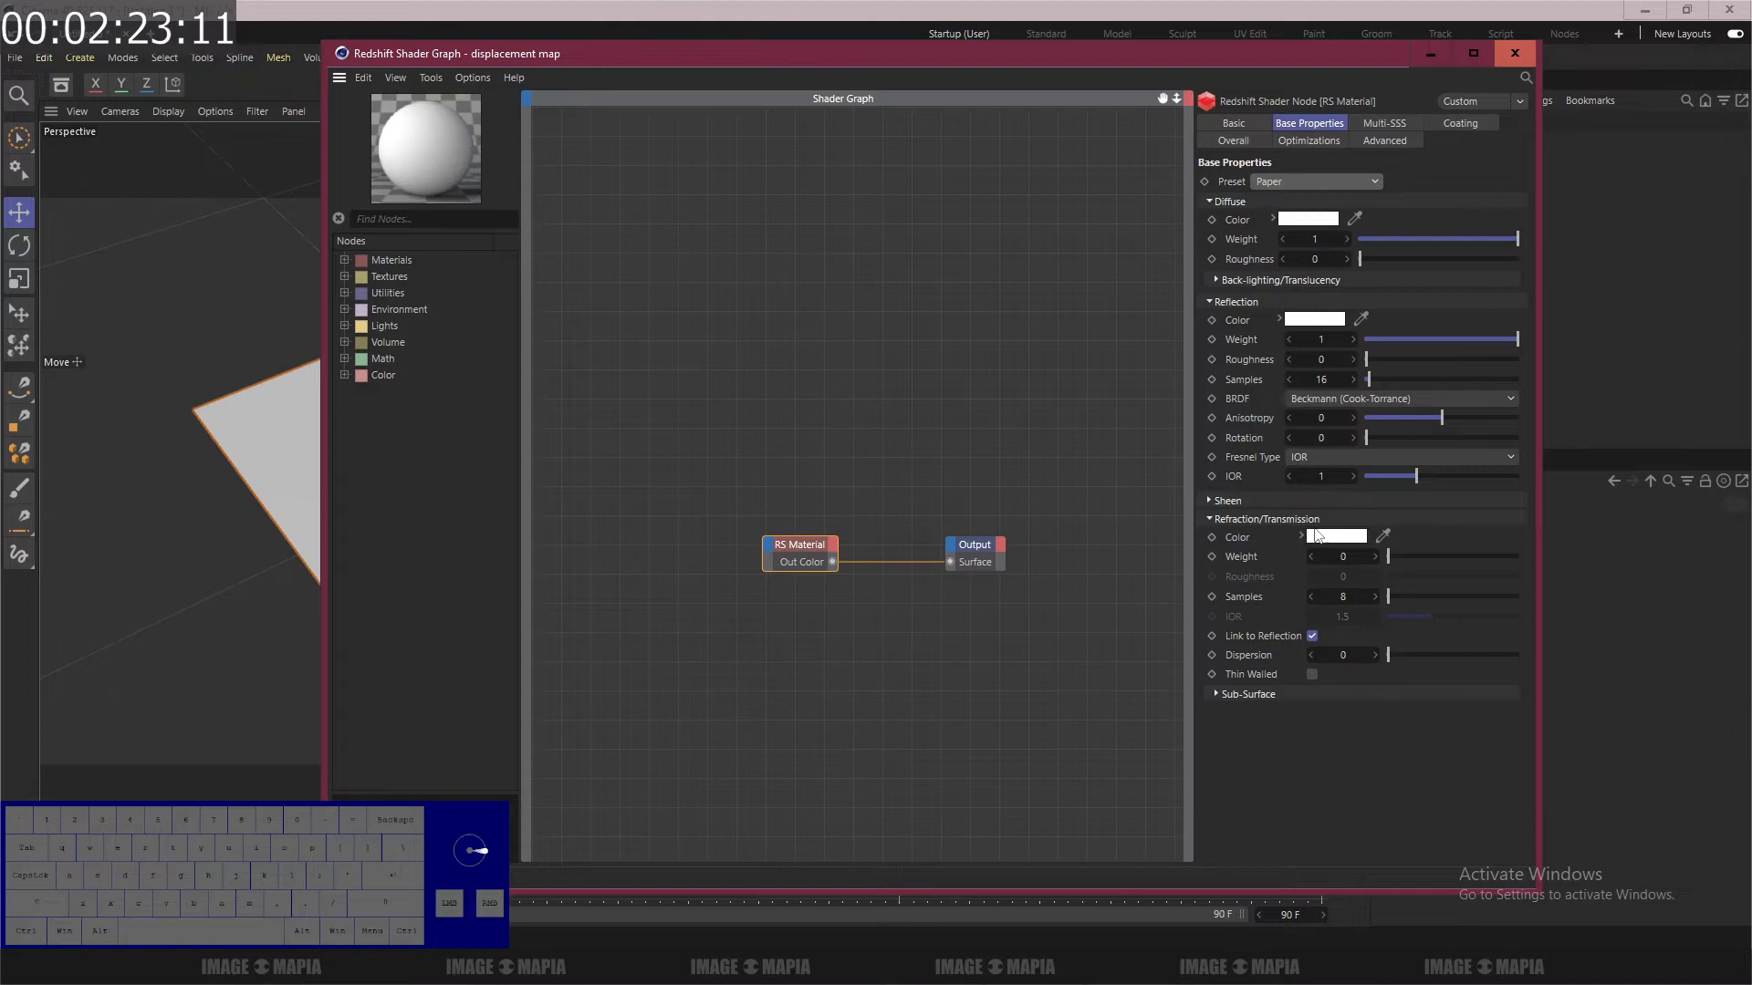
{"action": "left_click", "coordinate": [1305, 219]}
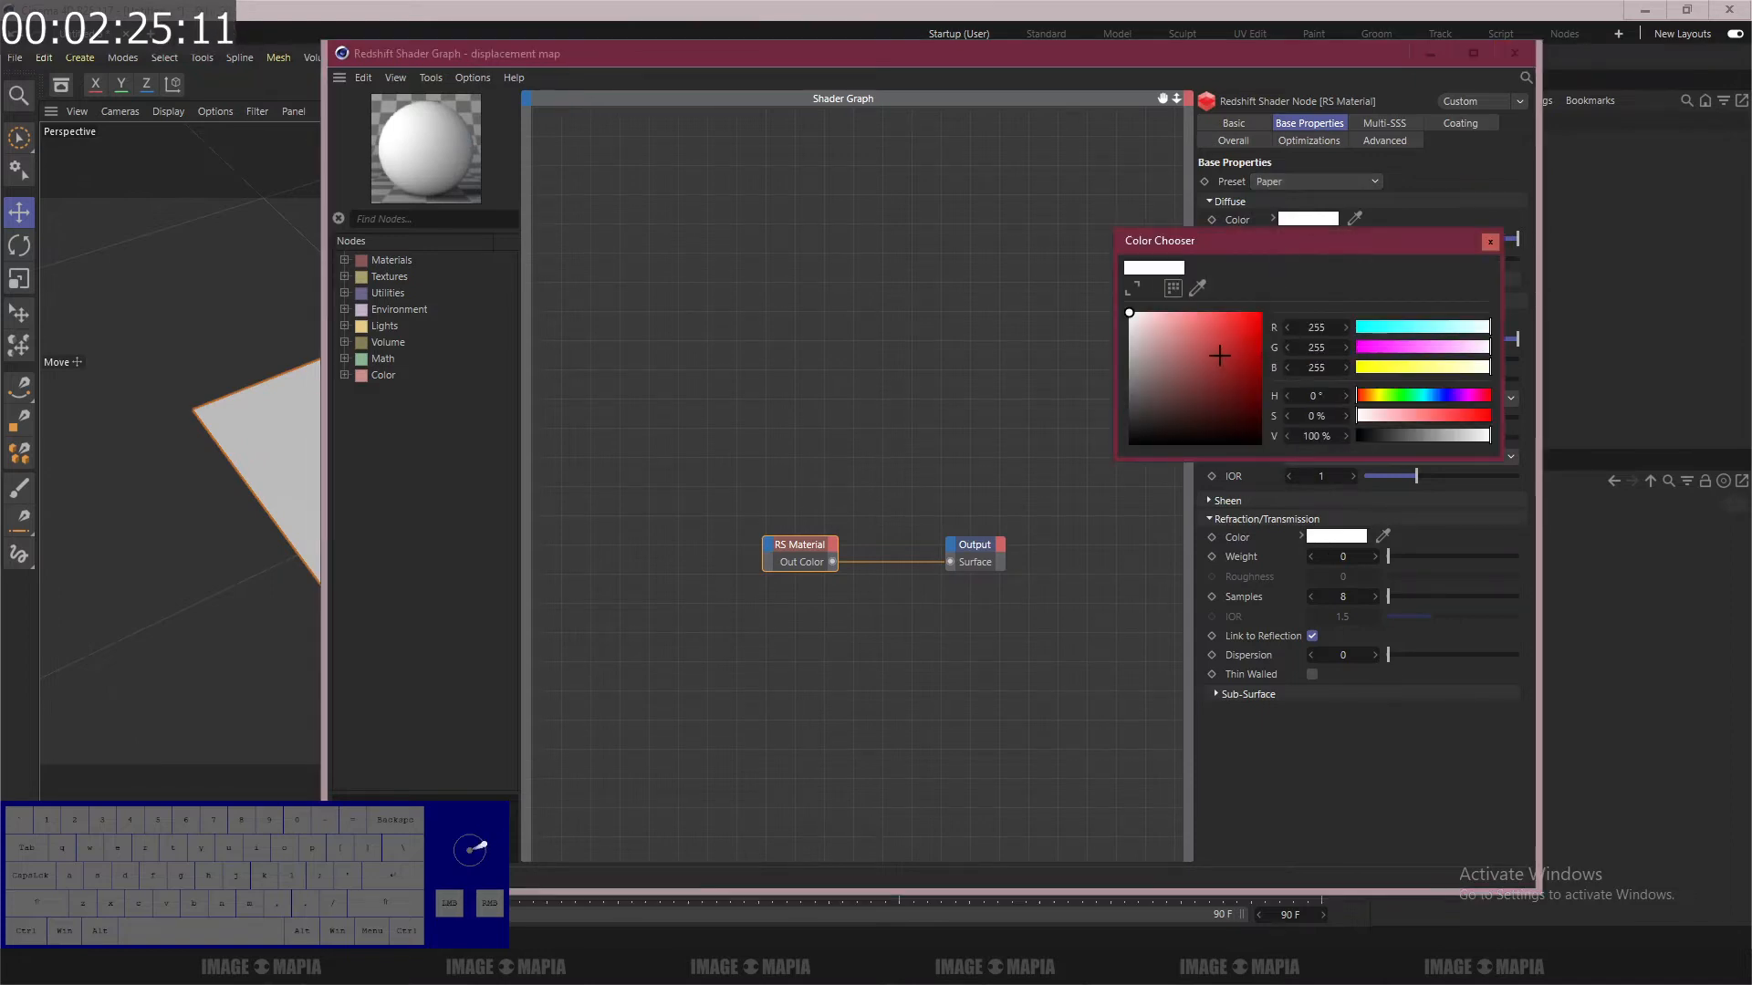
{"action": "left_click_drag", "start_coordinate": [1358, 396], "coordinate": [1369, 396]}
{"action": "left_click_drag", "start_coordinate": [1119, 314], "coordinate": [1218, 319]}
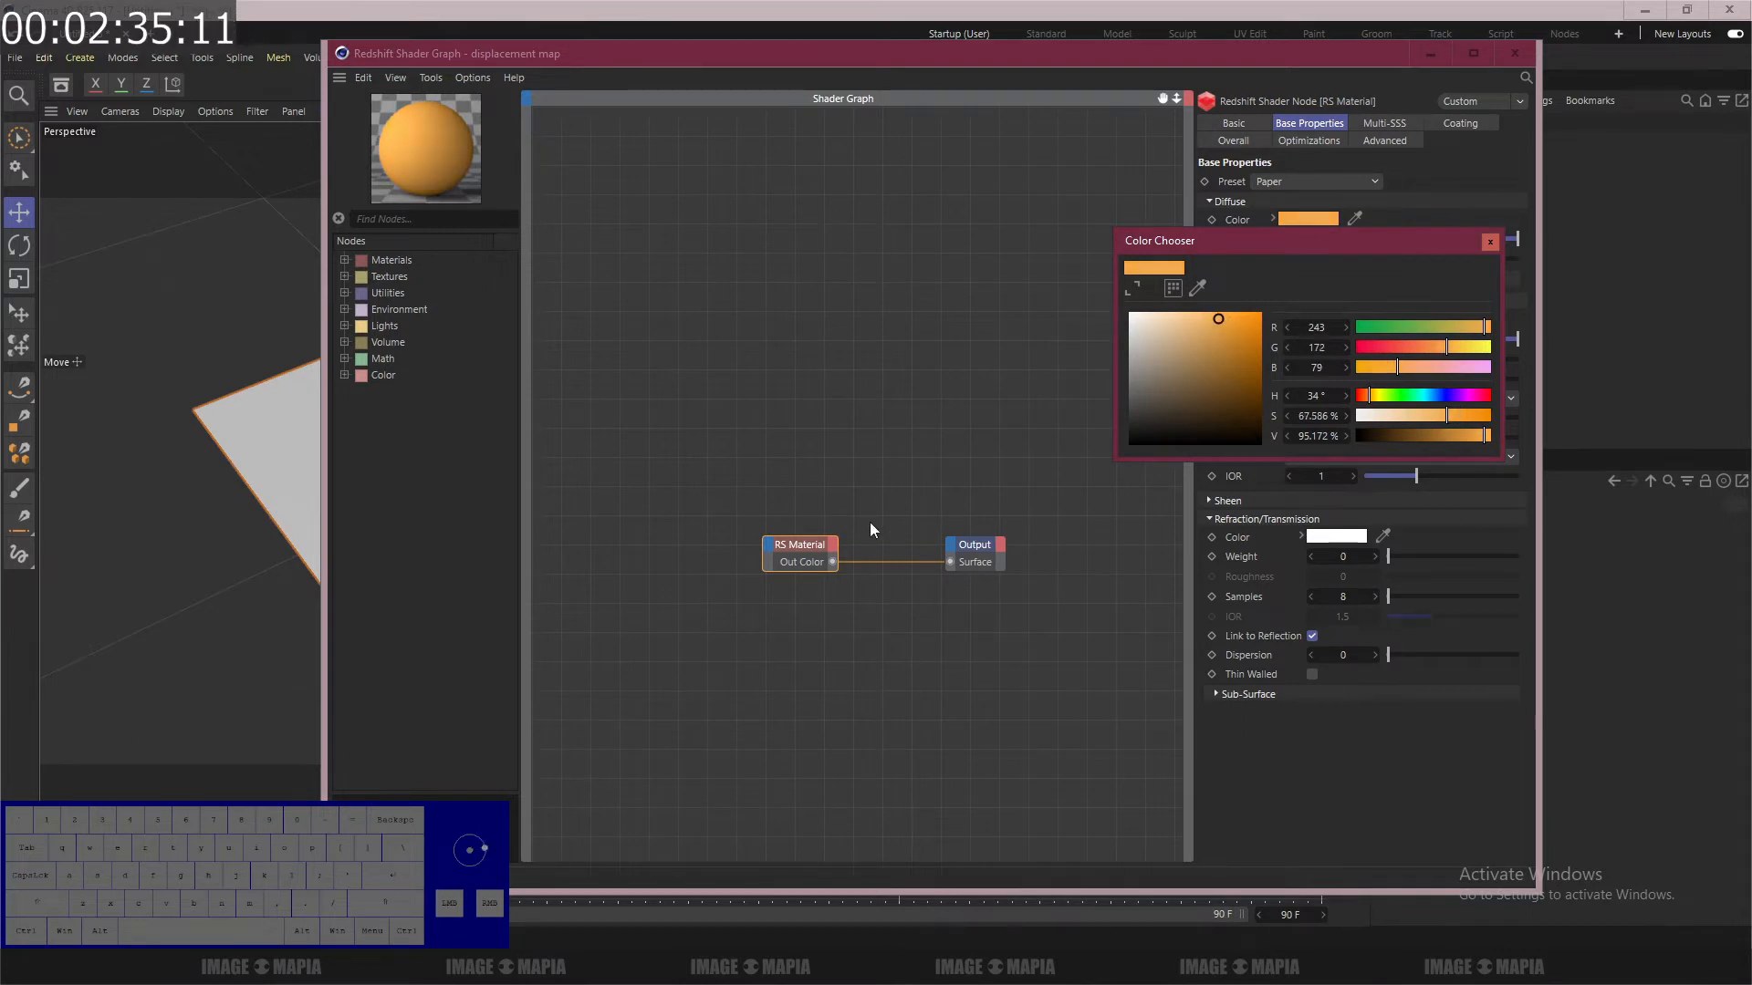
{"action": "left_click", "coordinate": [1490, 242]}
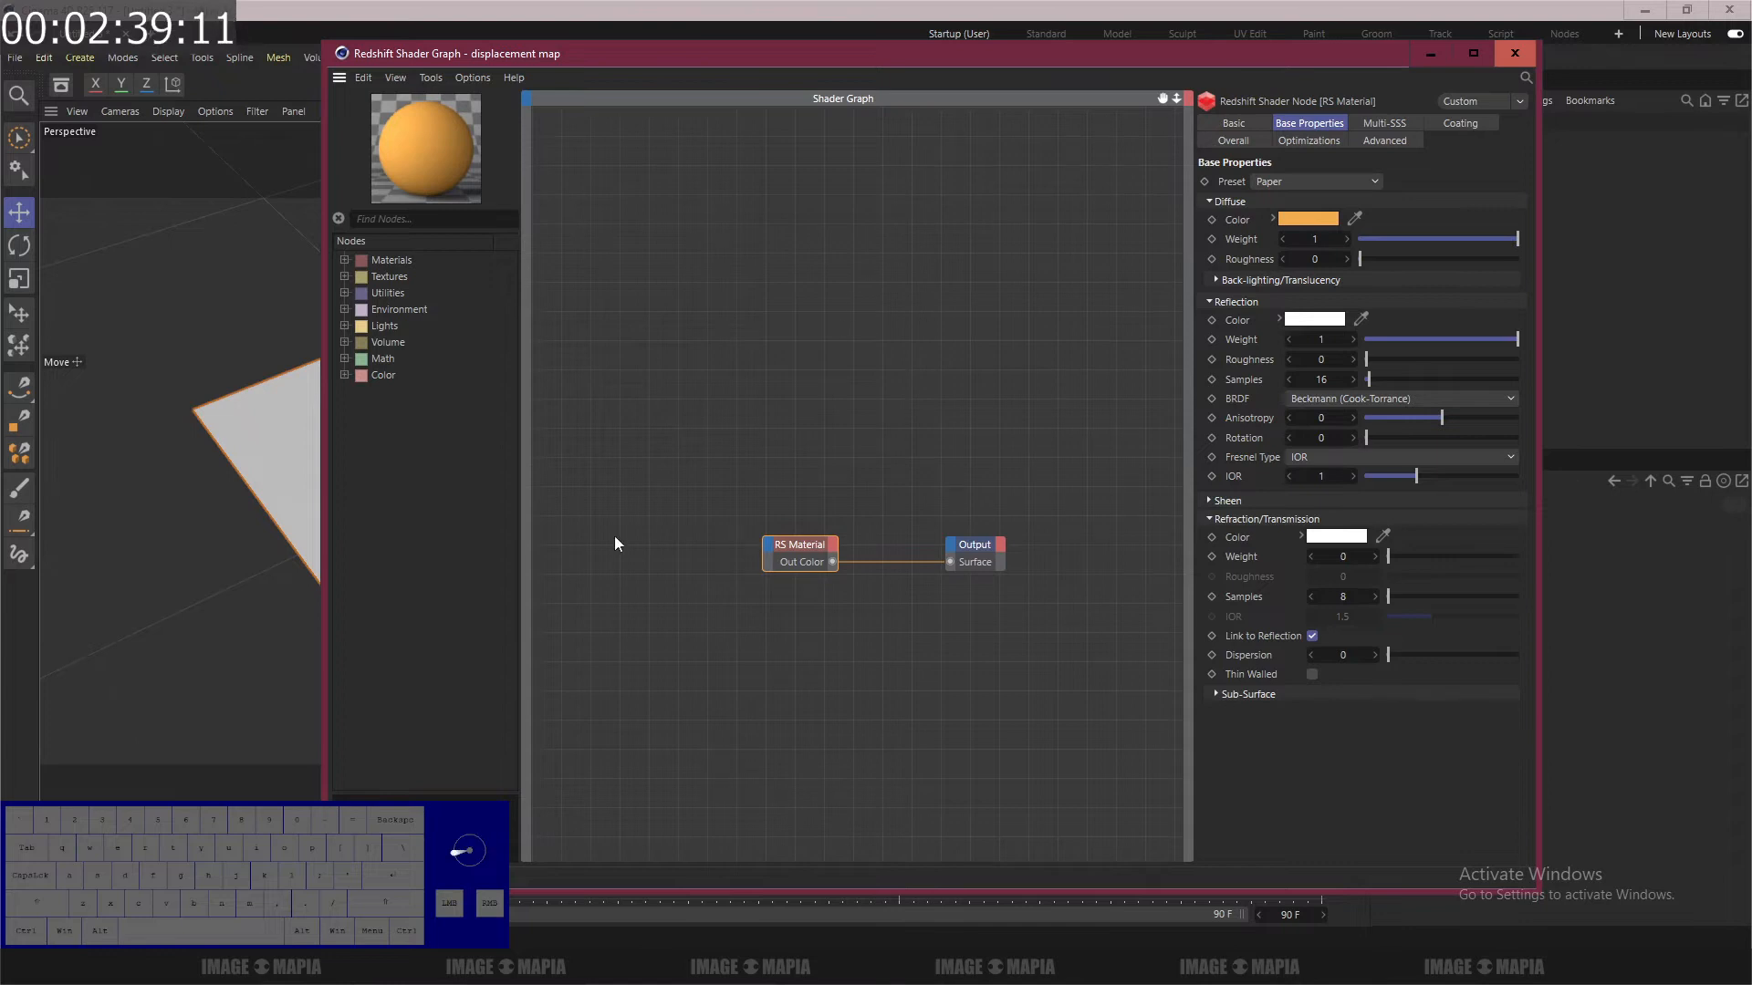
Step: Add the "bump 6 new_height-blurstress" image as a texture node beside the RS Material node, and view the image full screen
{"action": "left_click_drag", "start_coordinate": [779, 550], "coordinate": [814, 525]}
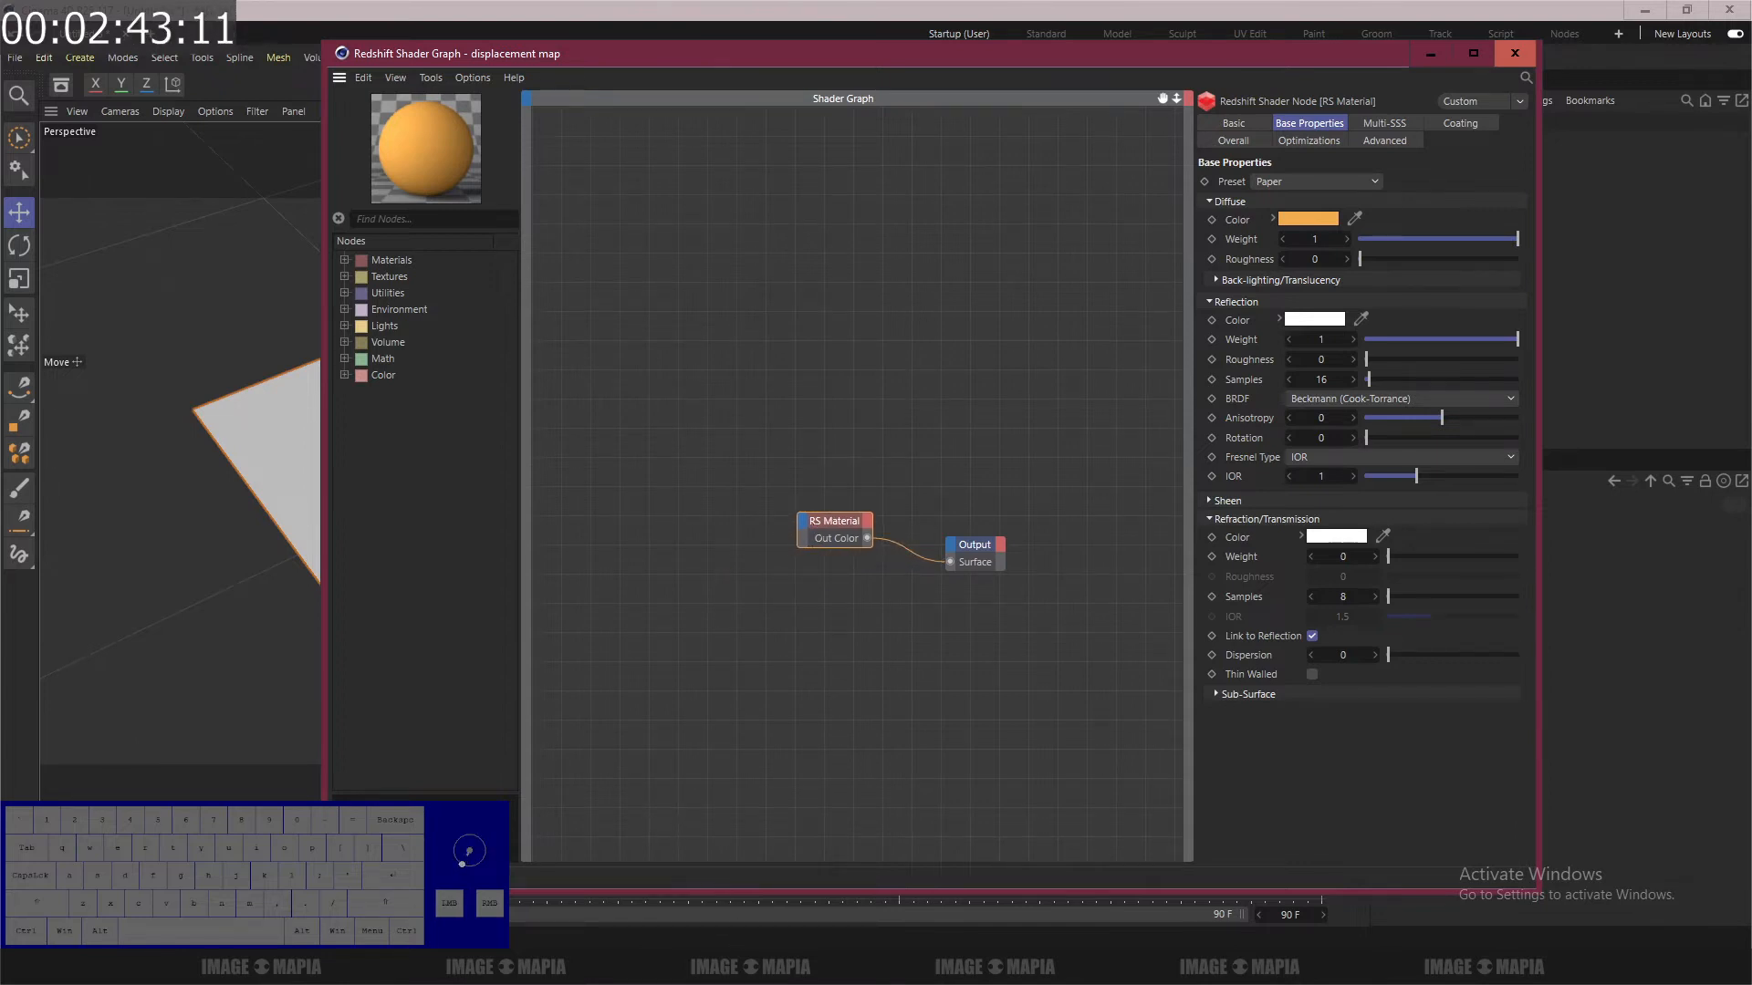
{"action": "left_click", "coordinate": [849, 936]}
{"action": "left_click_drag", "start_coordinate": [0, 202], "coordinate": [626, 528]}
{"action": "left_click", "coordinate": [626, 447]}
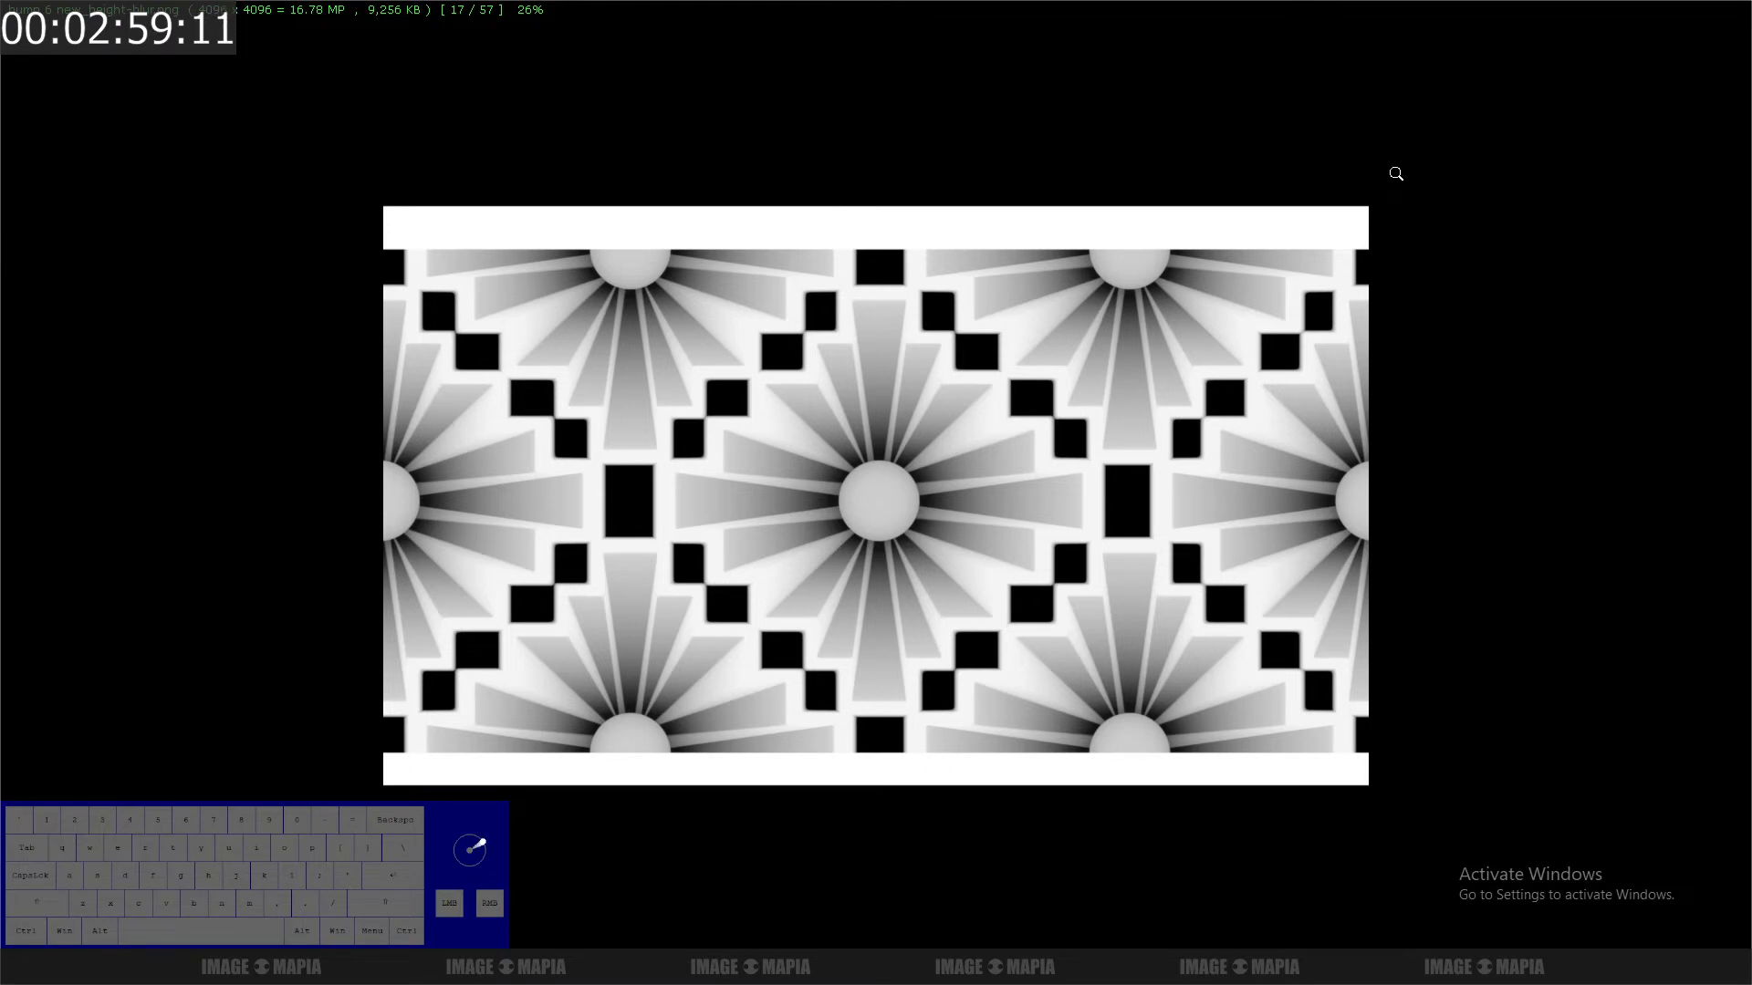
{"action": "key", "text": "Escape"}
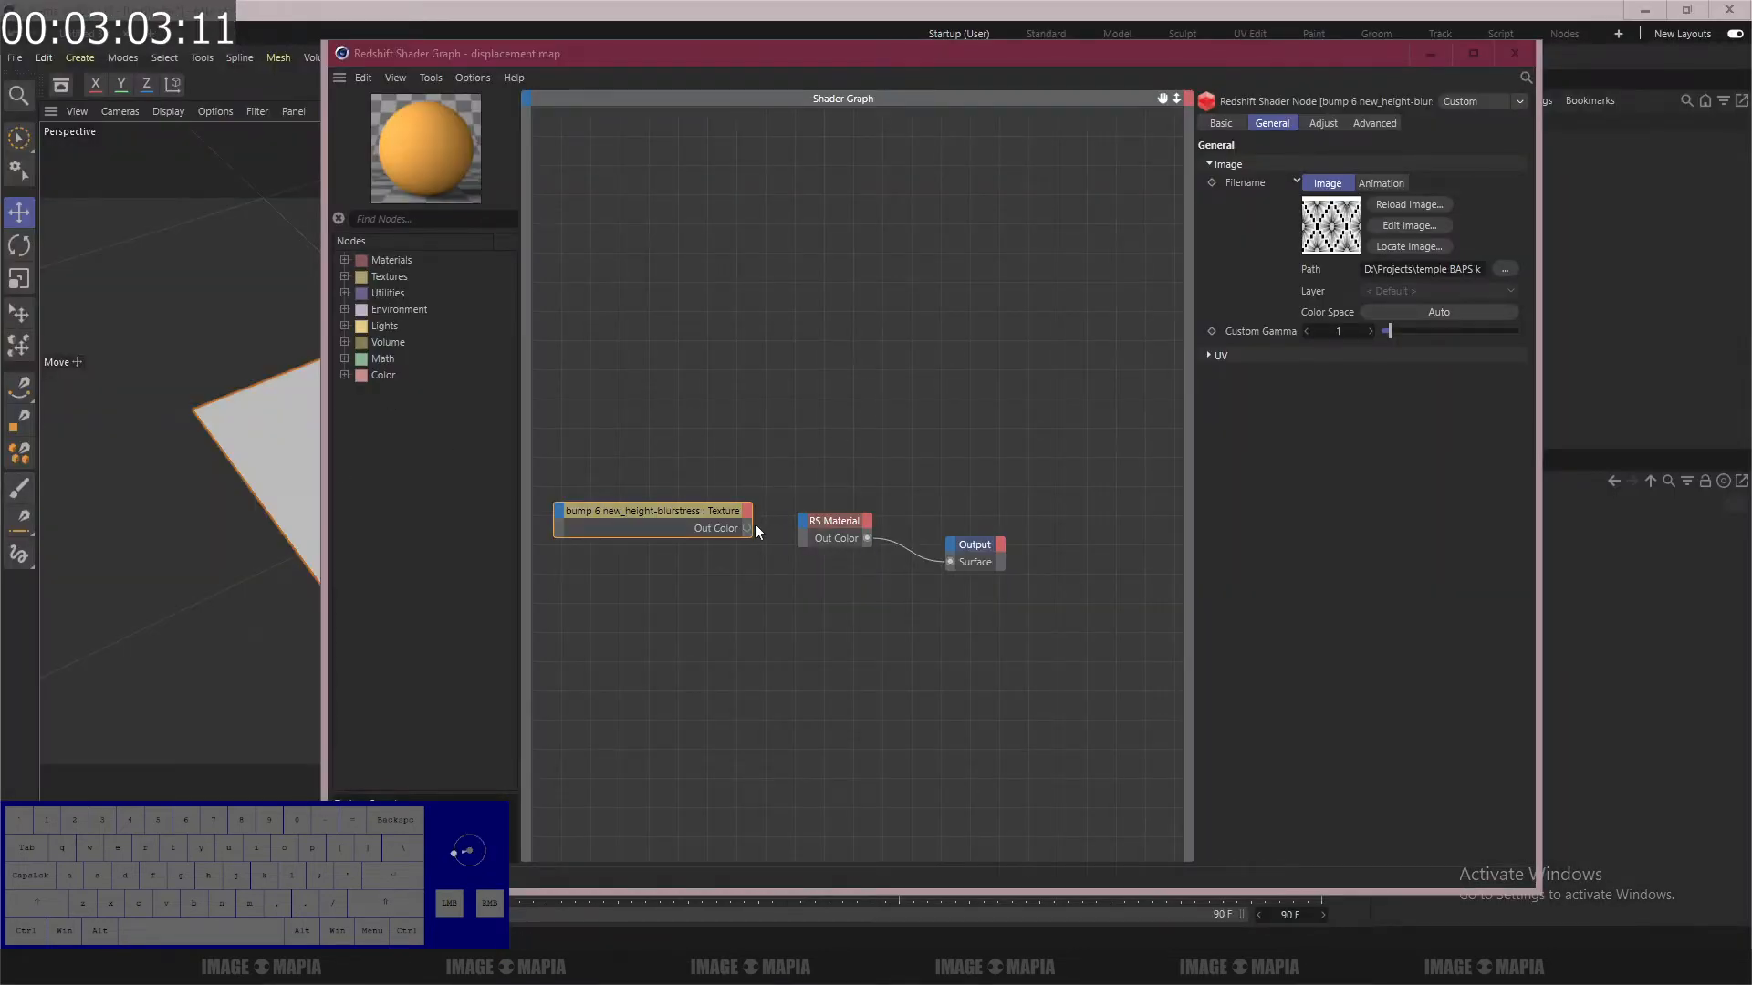
Step: Find the Displacement node in the node library and add it to the graph above the RS Material node
{"action": "scroll", "coordinate": [756, 523], "scroll_direction": "up", "scroll_amount": 1}
{"action": "left_click", "coordinate": [392, 221]}
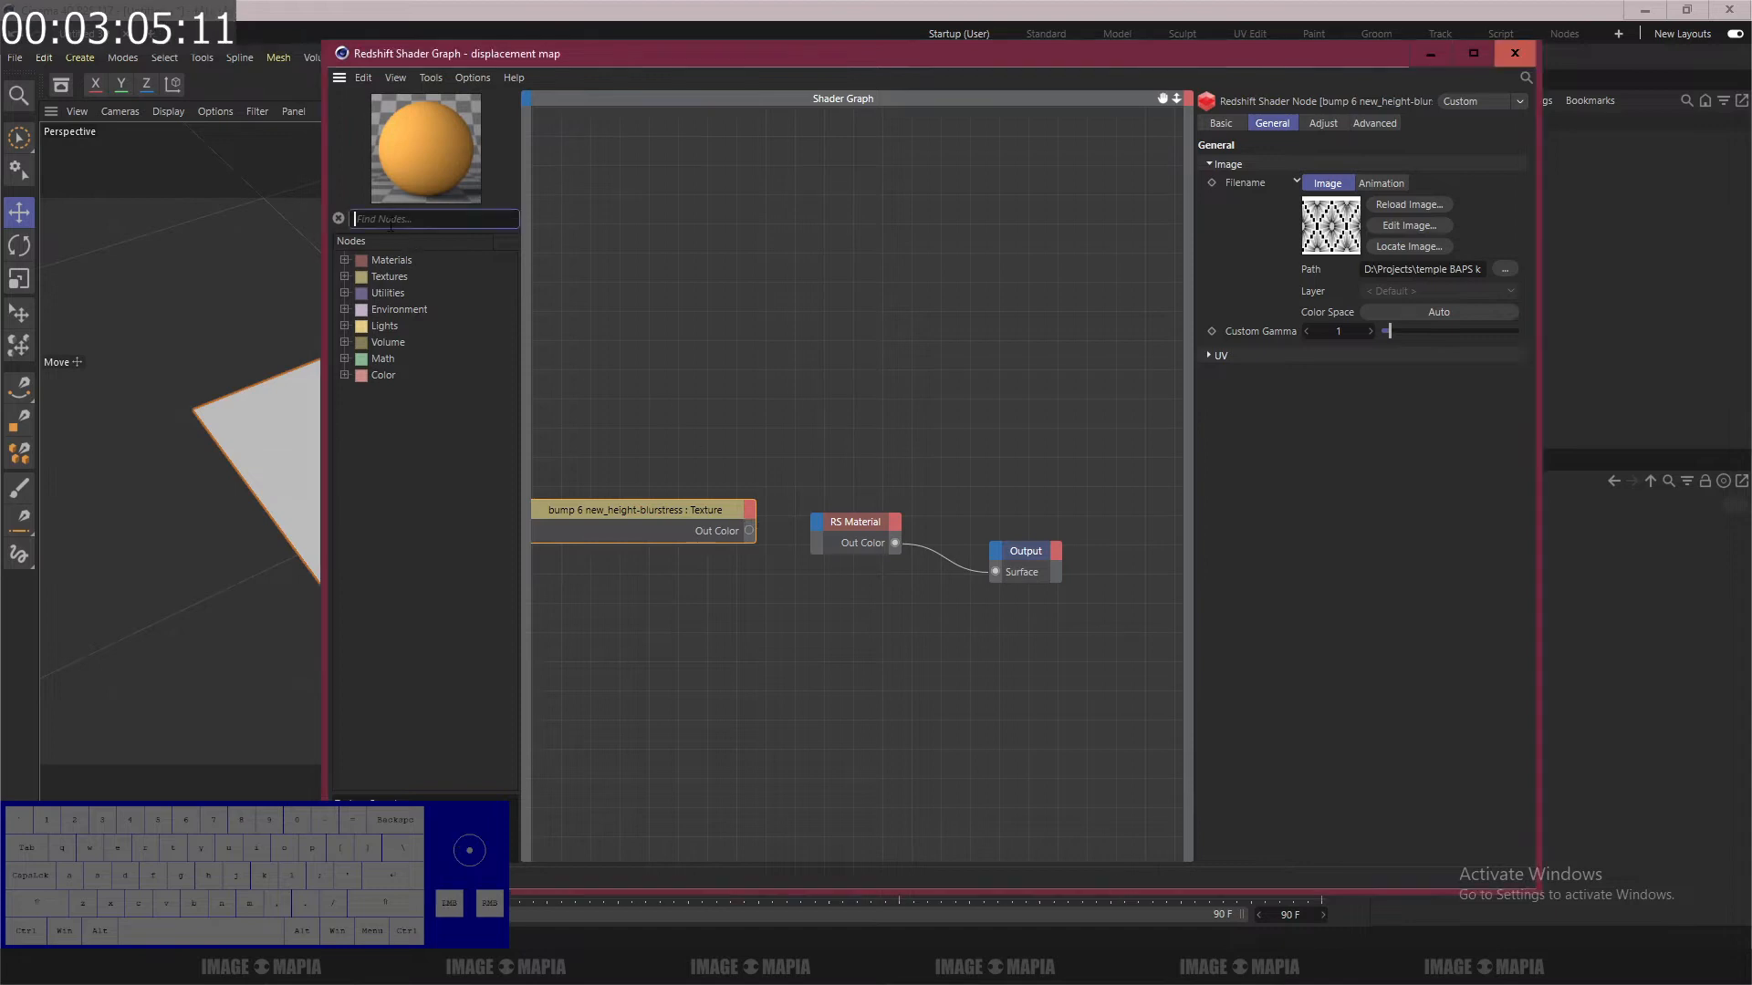
{"action": "type", "text": "disp"}
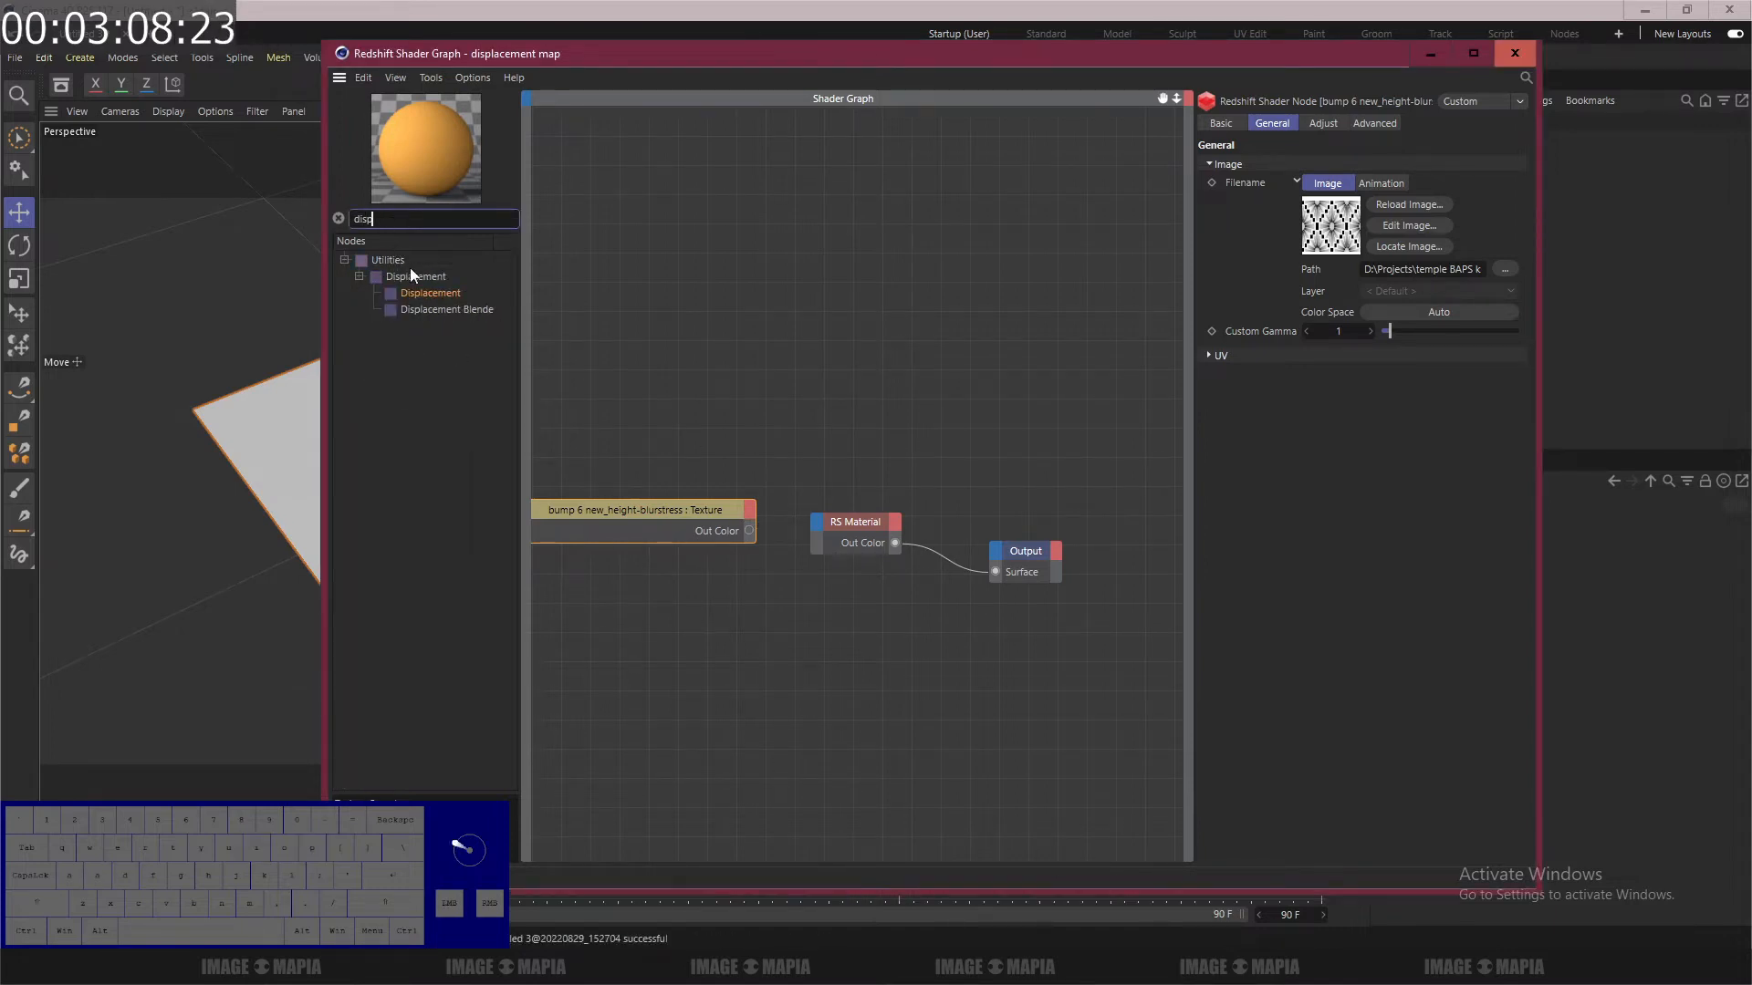
{"action": "left_click", "coordinate": [411, 287]}
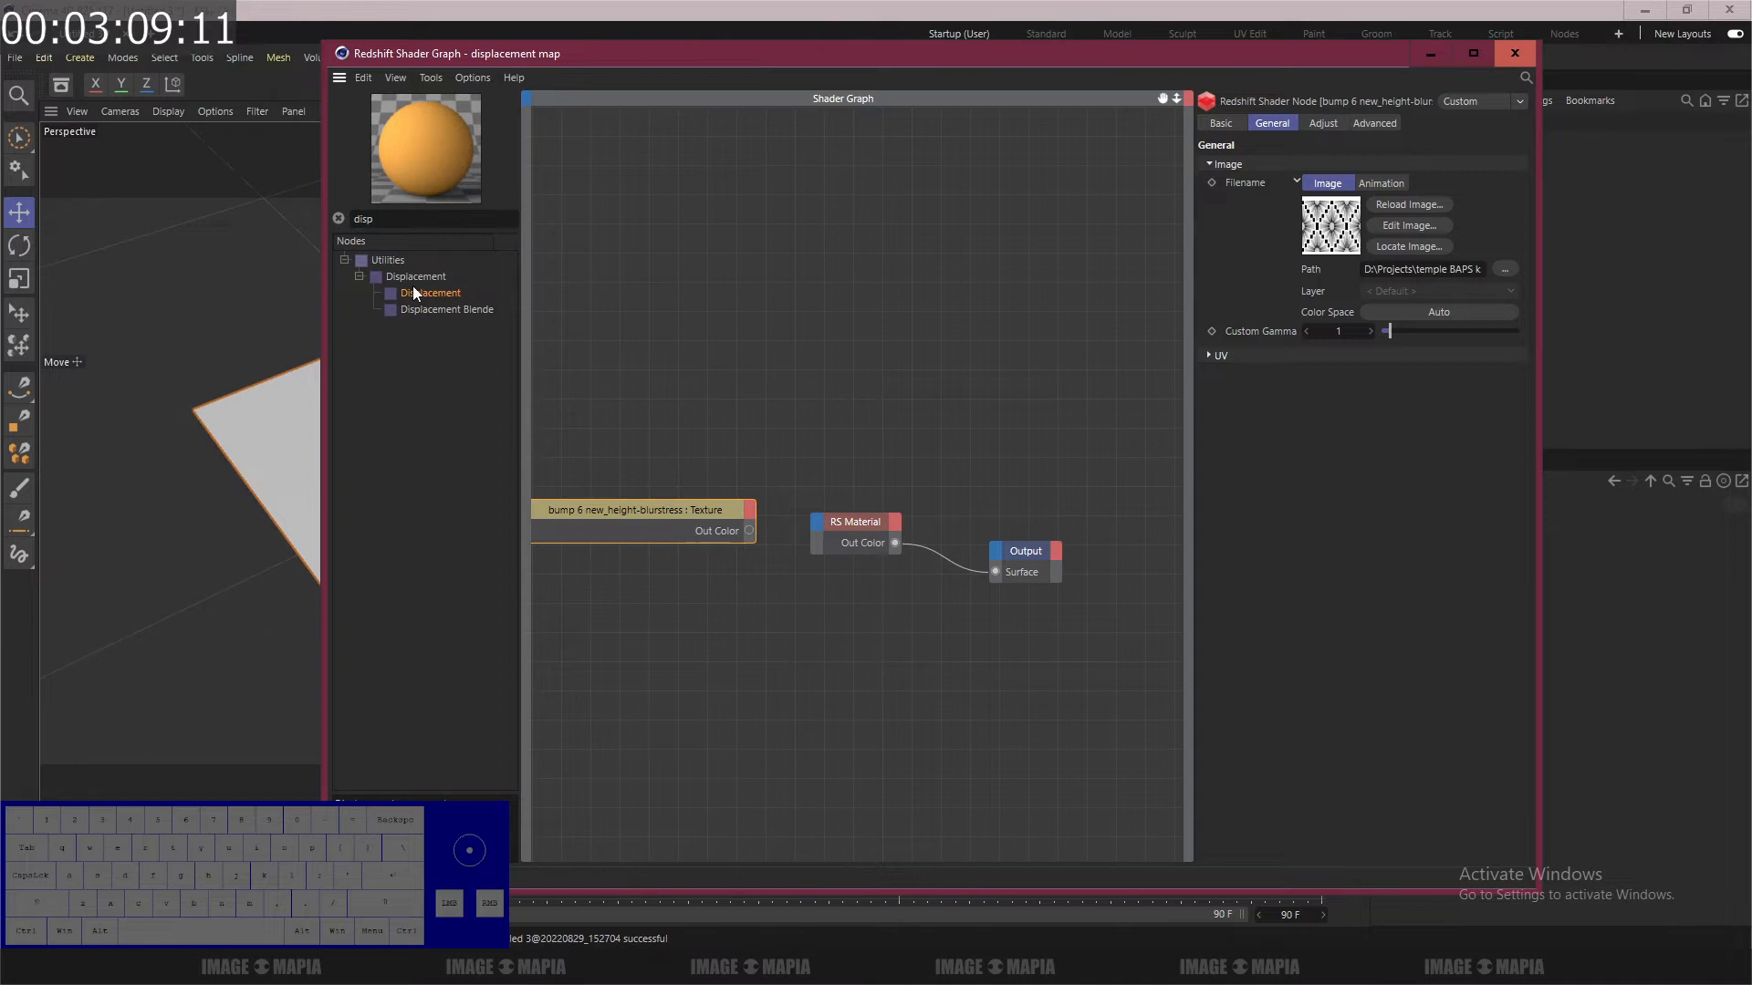
{"action": "left_click_drag", "start_coordinate": [741, 304], "coordinate": [863, 396]}
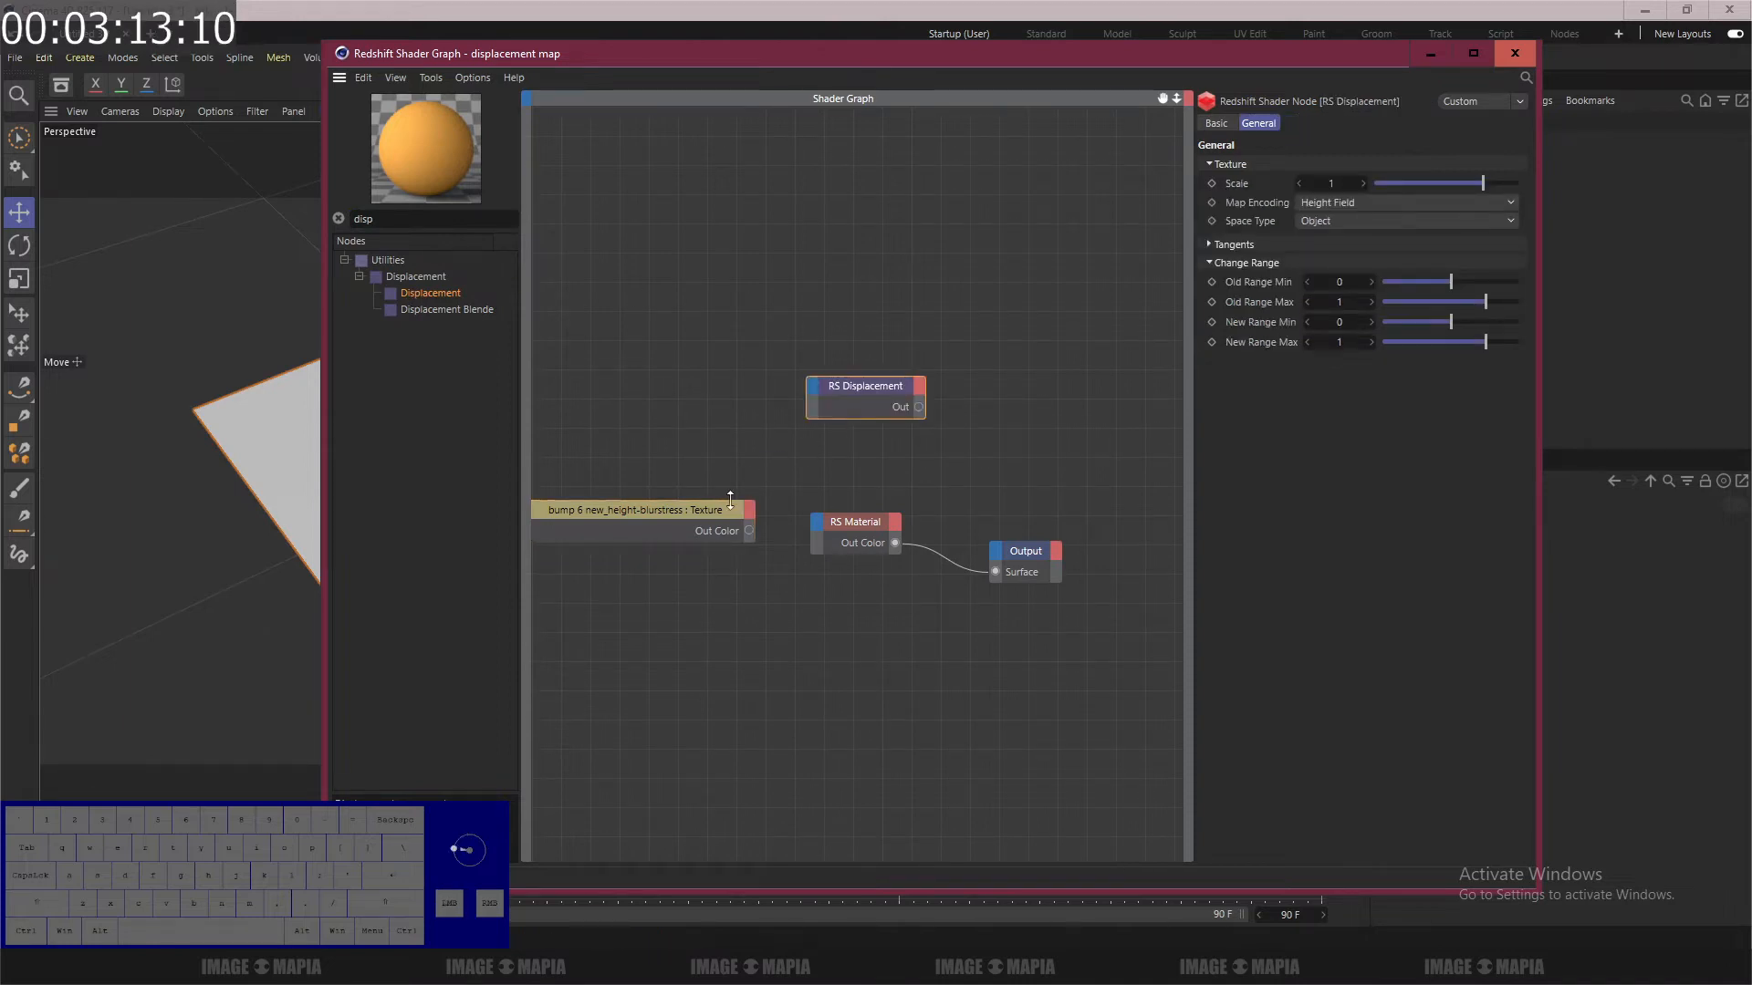
Step: Connect the texture node's Out Color to the Tex Map input of the RS Displacement node
{"action": "left_click", "coordinate": [739, 534]}
{"action": "left_click_drag", "start_coordinate": [739, 534], "coordinate": [840, 383]}
{"action": "scroll", "coordinate": [743, 409], "scroll_direction": "up", "scroll_amount": 1}
{"action": "mouse_move", "coordinate": [865, 418]}
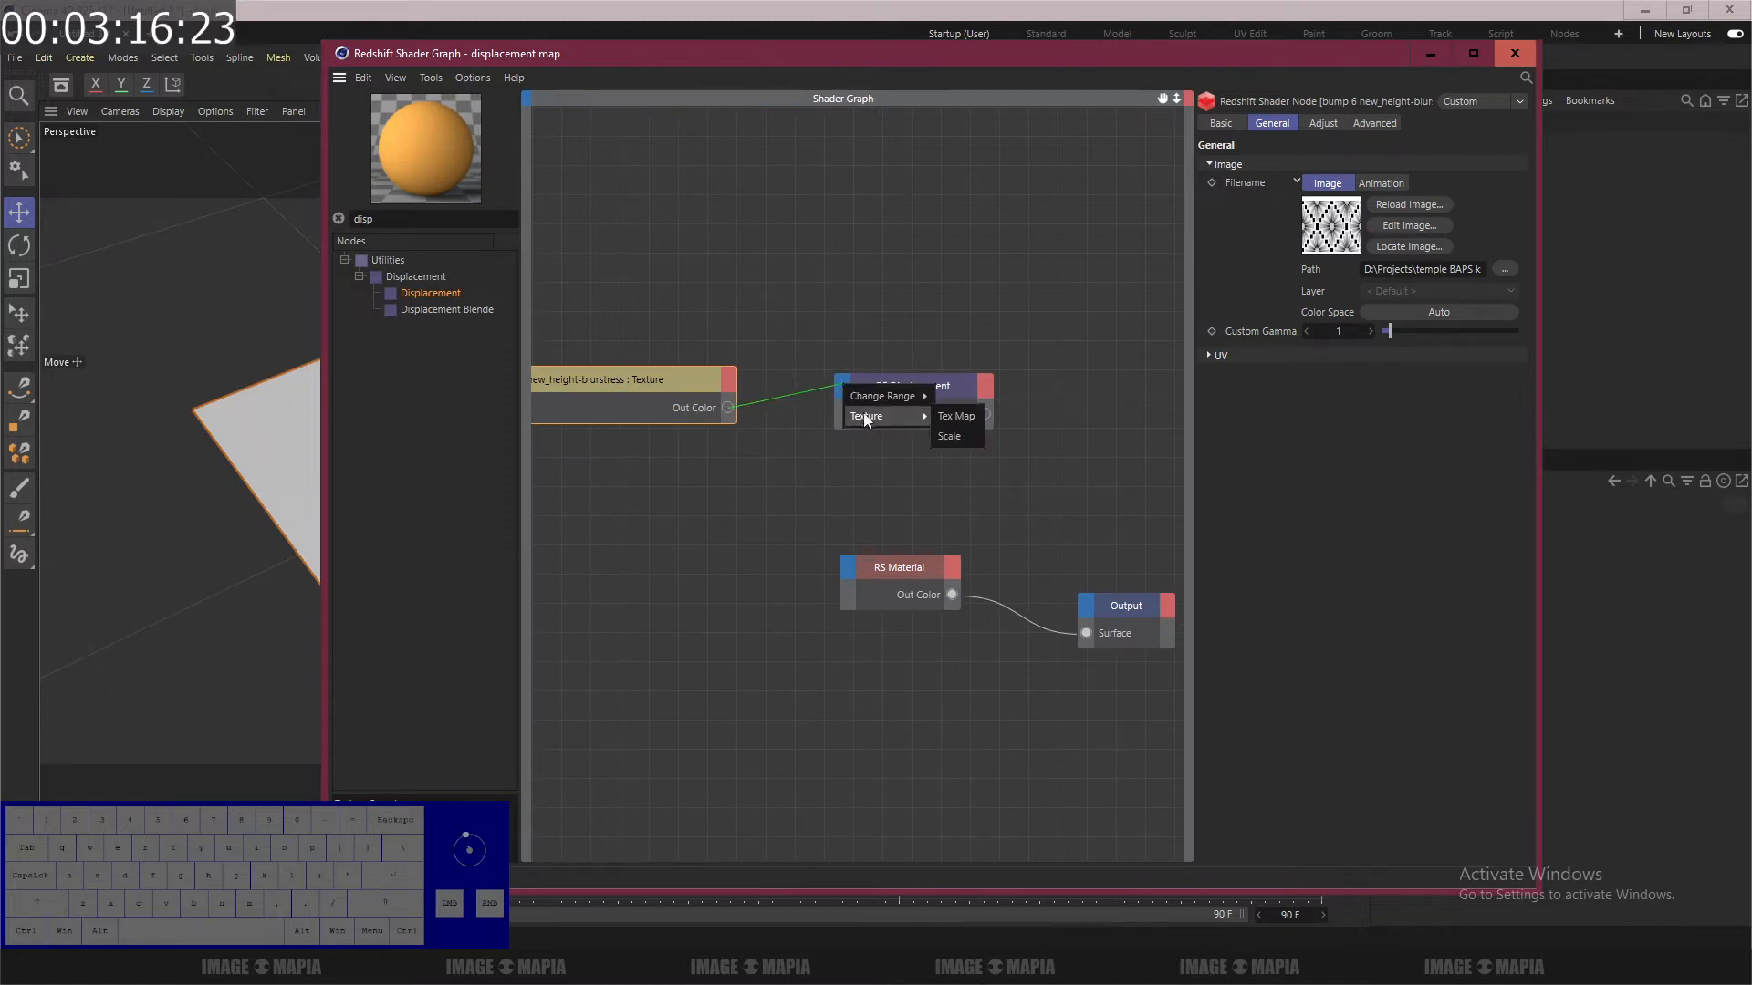
{"action": "left_click", "coordinate": [955, 416]}
Step: Connect the RS Displacement output to the Output node's Displacement input, tidy the RS Material node's position, and close the shader graph
{"action": "left_click_drag", "start_coordinate": [985, 414], "coordinate": [1083, 600]}
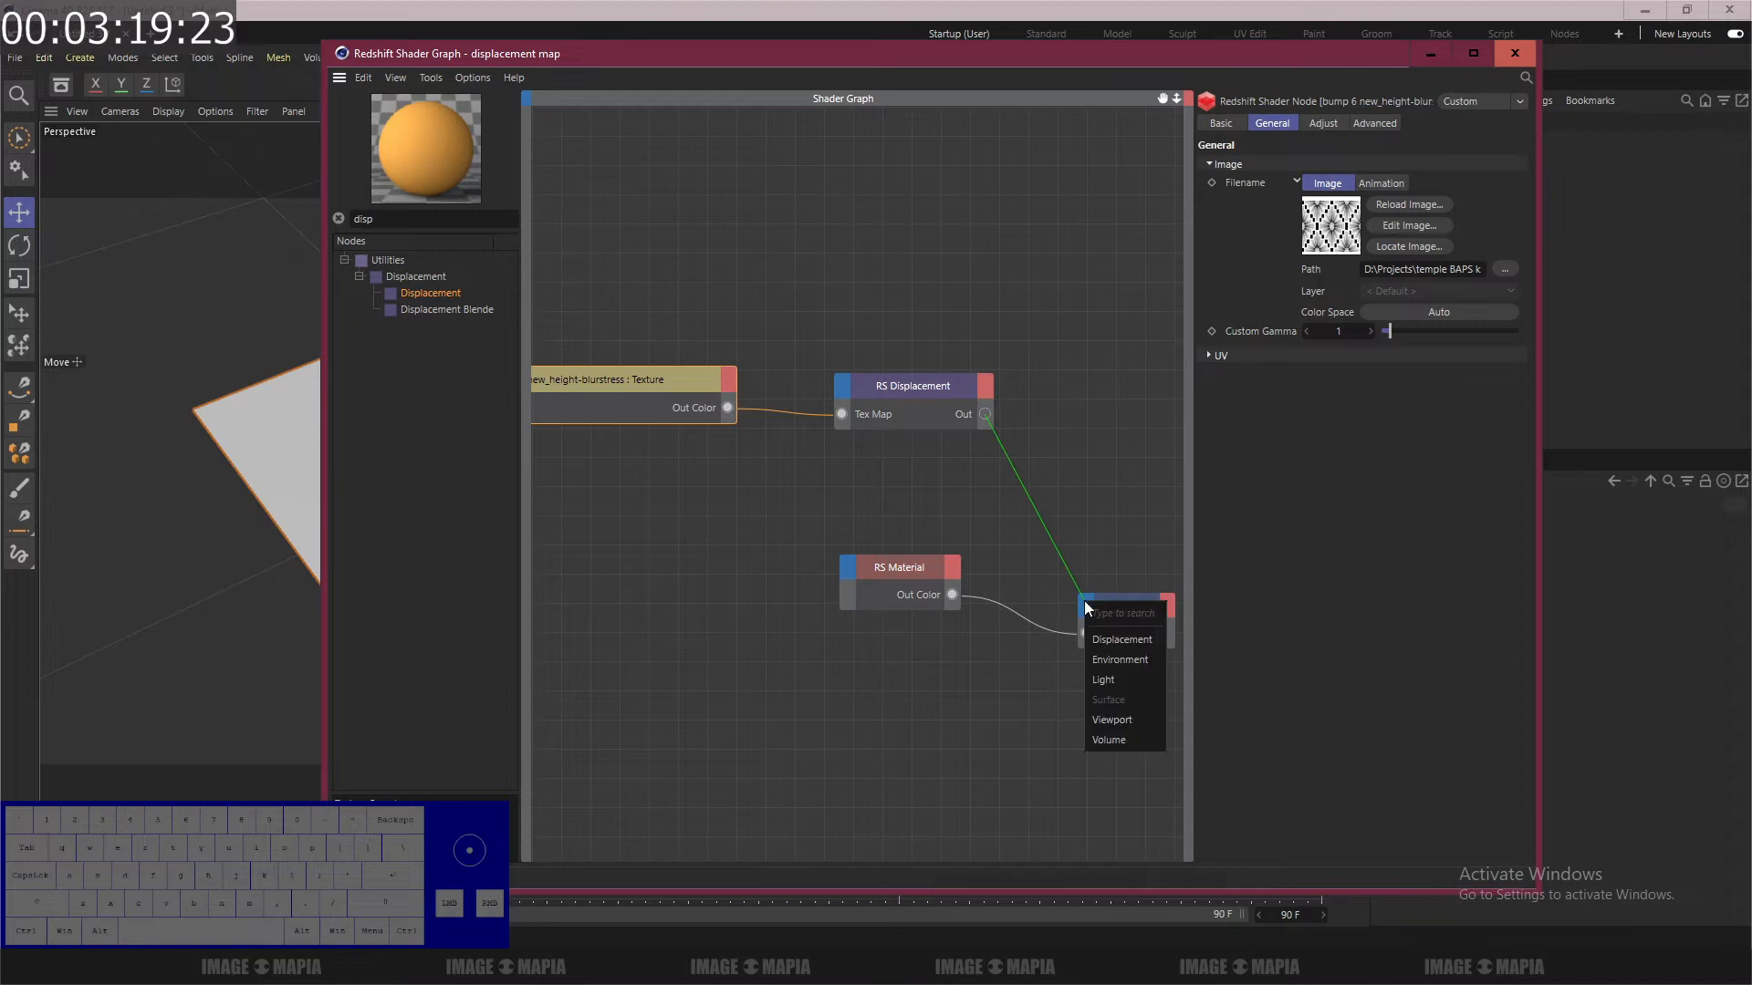
{"action": "left_click", "coordinate": [1109, 642]}
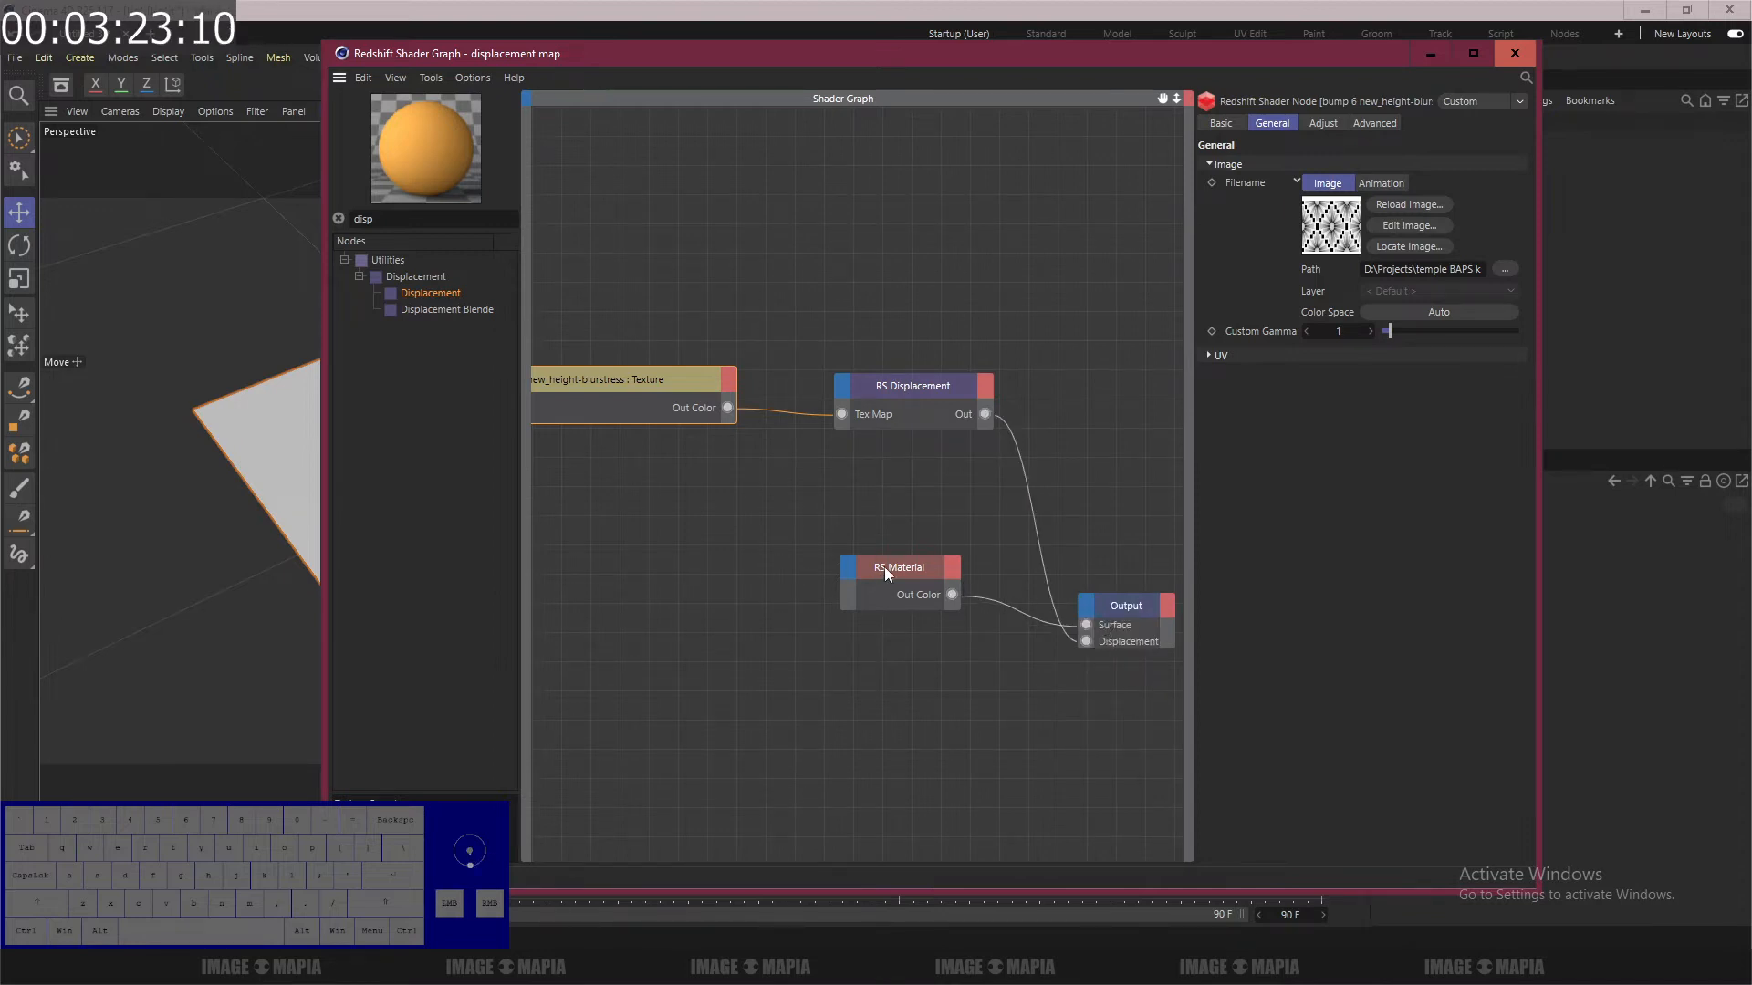
{"action": "left_click_drag", "start_coordinate": [884, 566], "coordinate": [808, 571]}
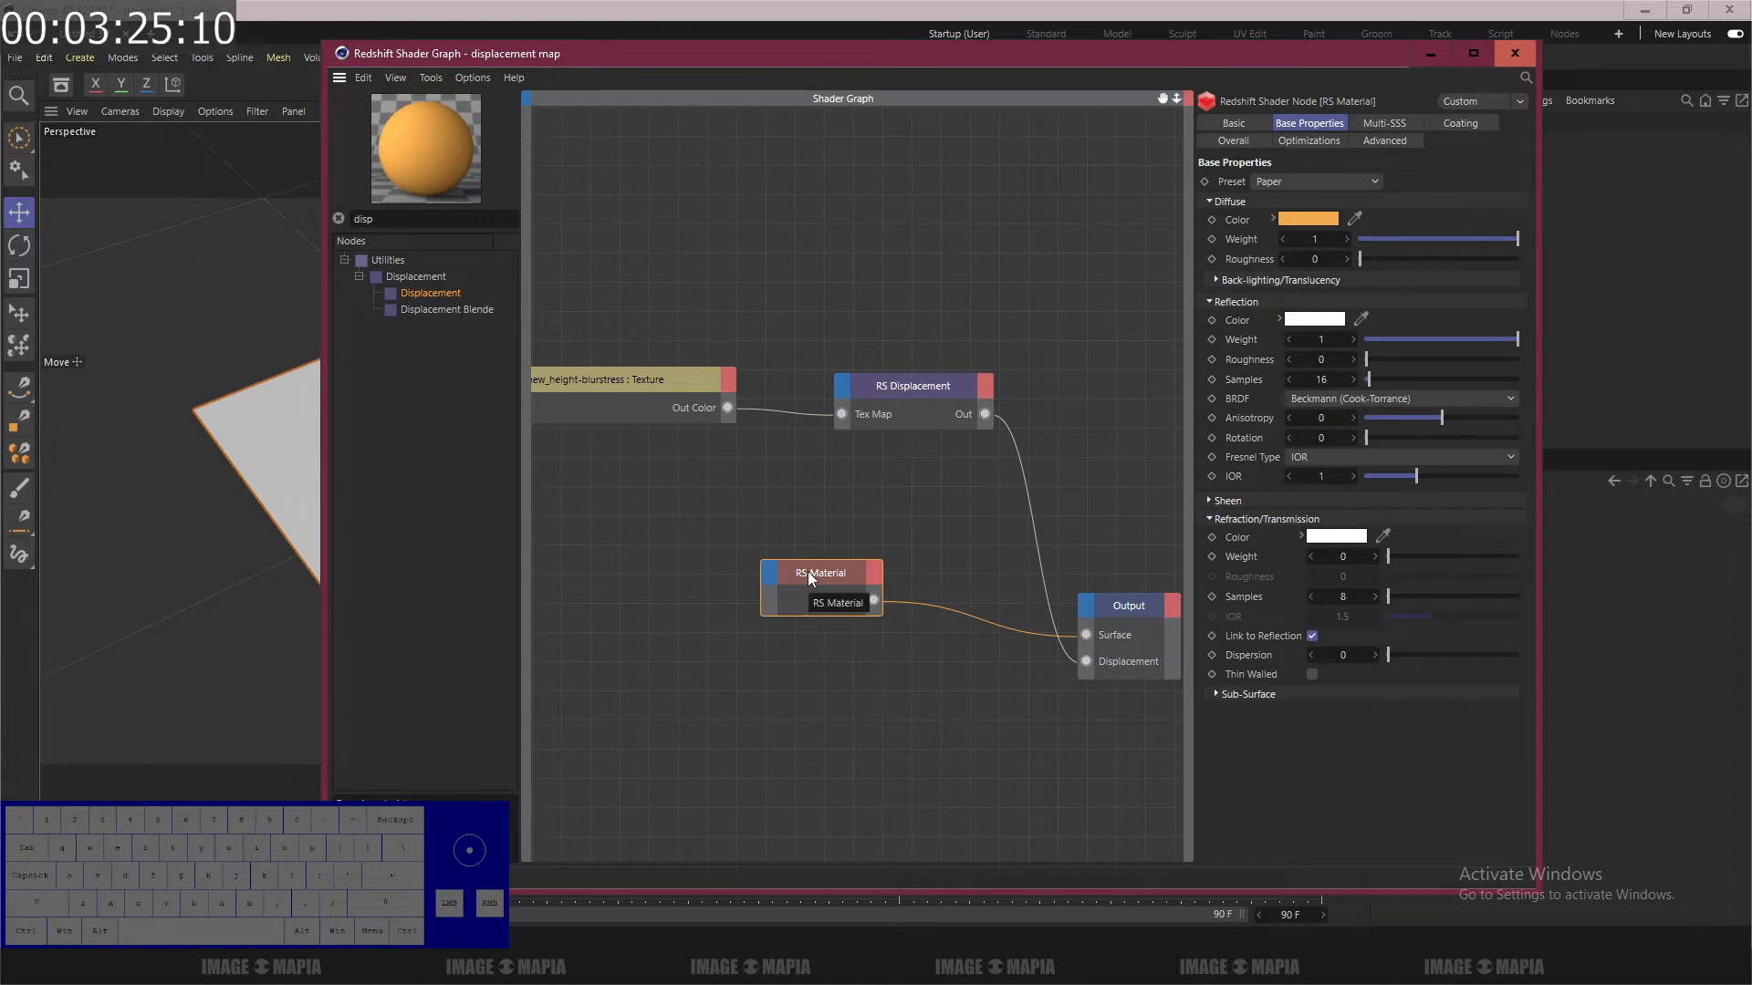
{"action": "left_click", "coordinate": [1514, 54]}
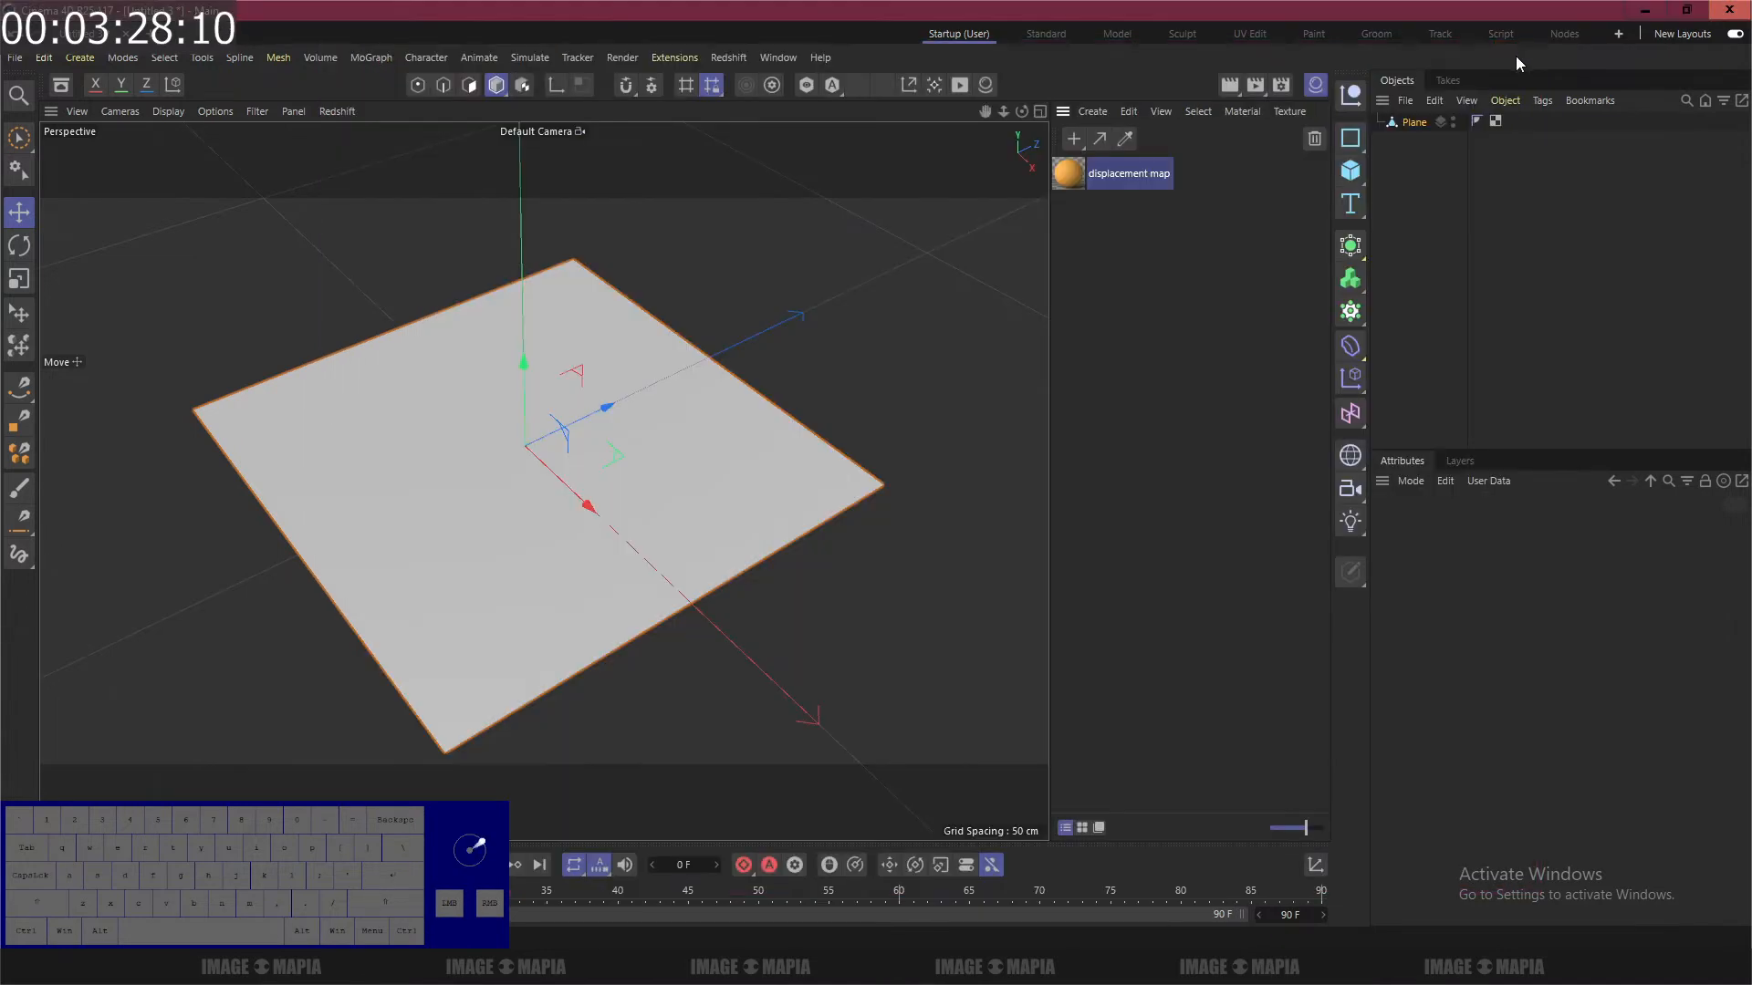
Step: Apply the displacement map material to the Plane object and hide the material manager
{"action": "left_click", "coordinate": [1414, 122]}
{"action": "right_click", "coordinate": [1415, 122]}
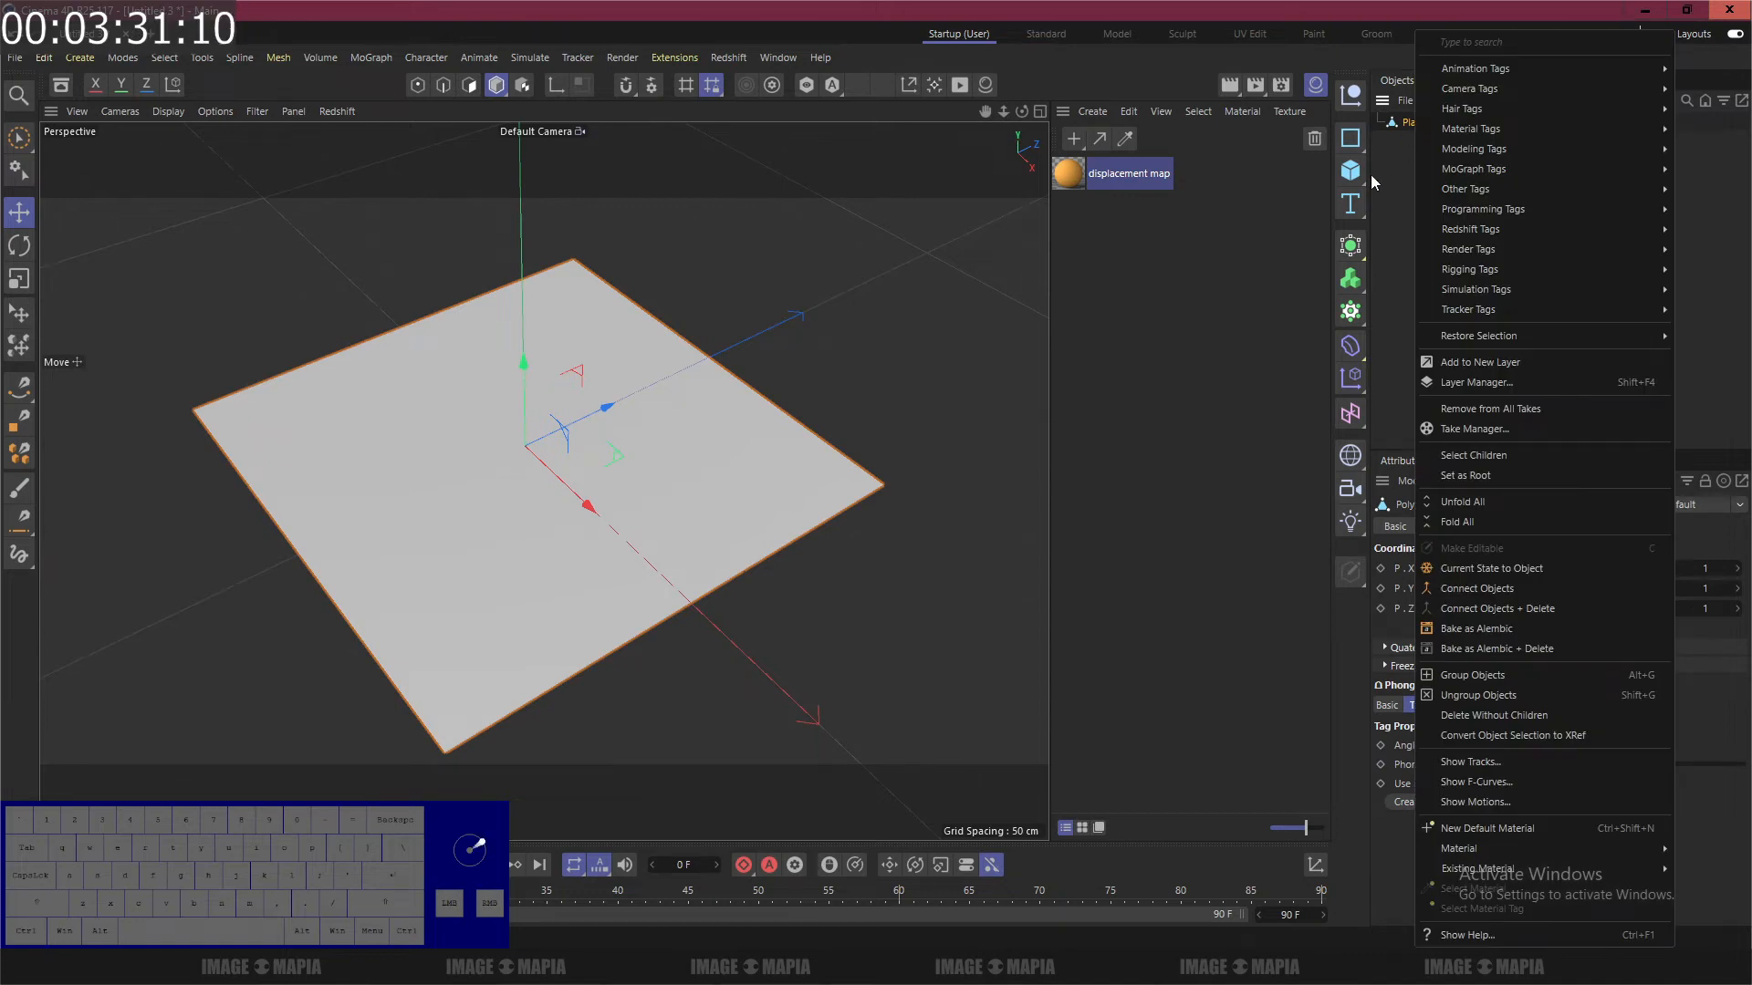
{"action": "left_click", "coordinate": [1314, 212]}
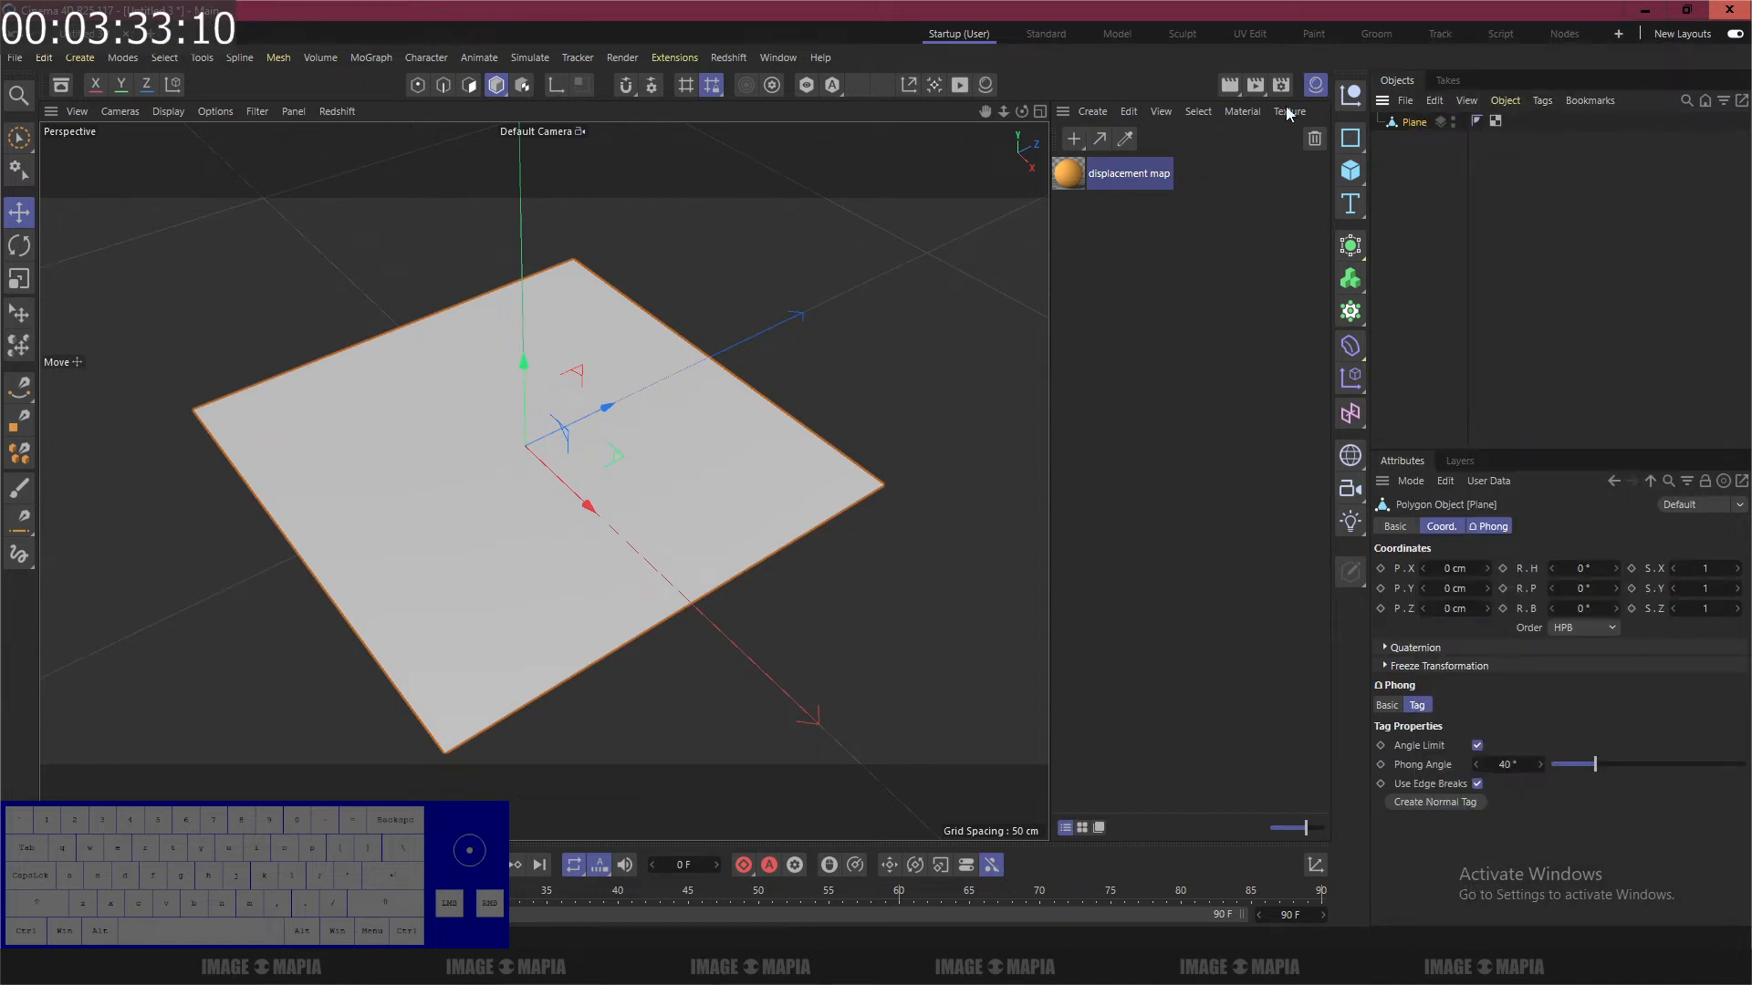
{"action": "left_click_drag", "start_coordinate": [1078, 179], "coordinate": [1416, 123]}
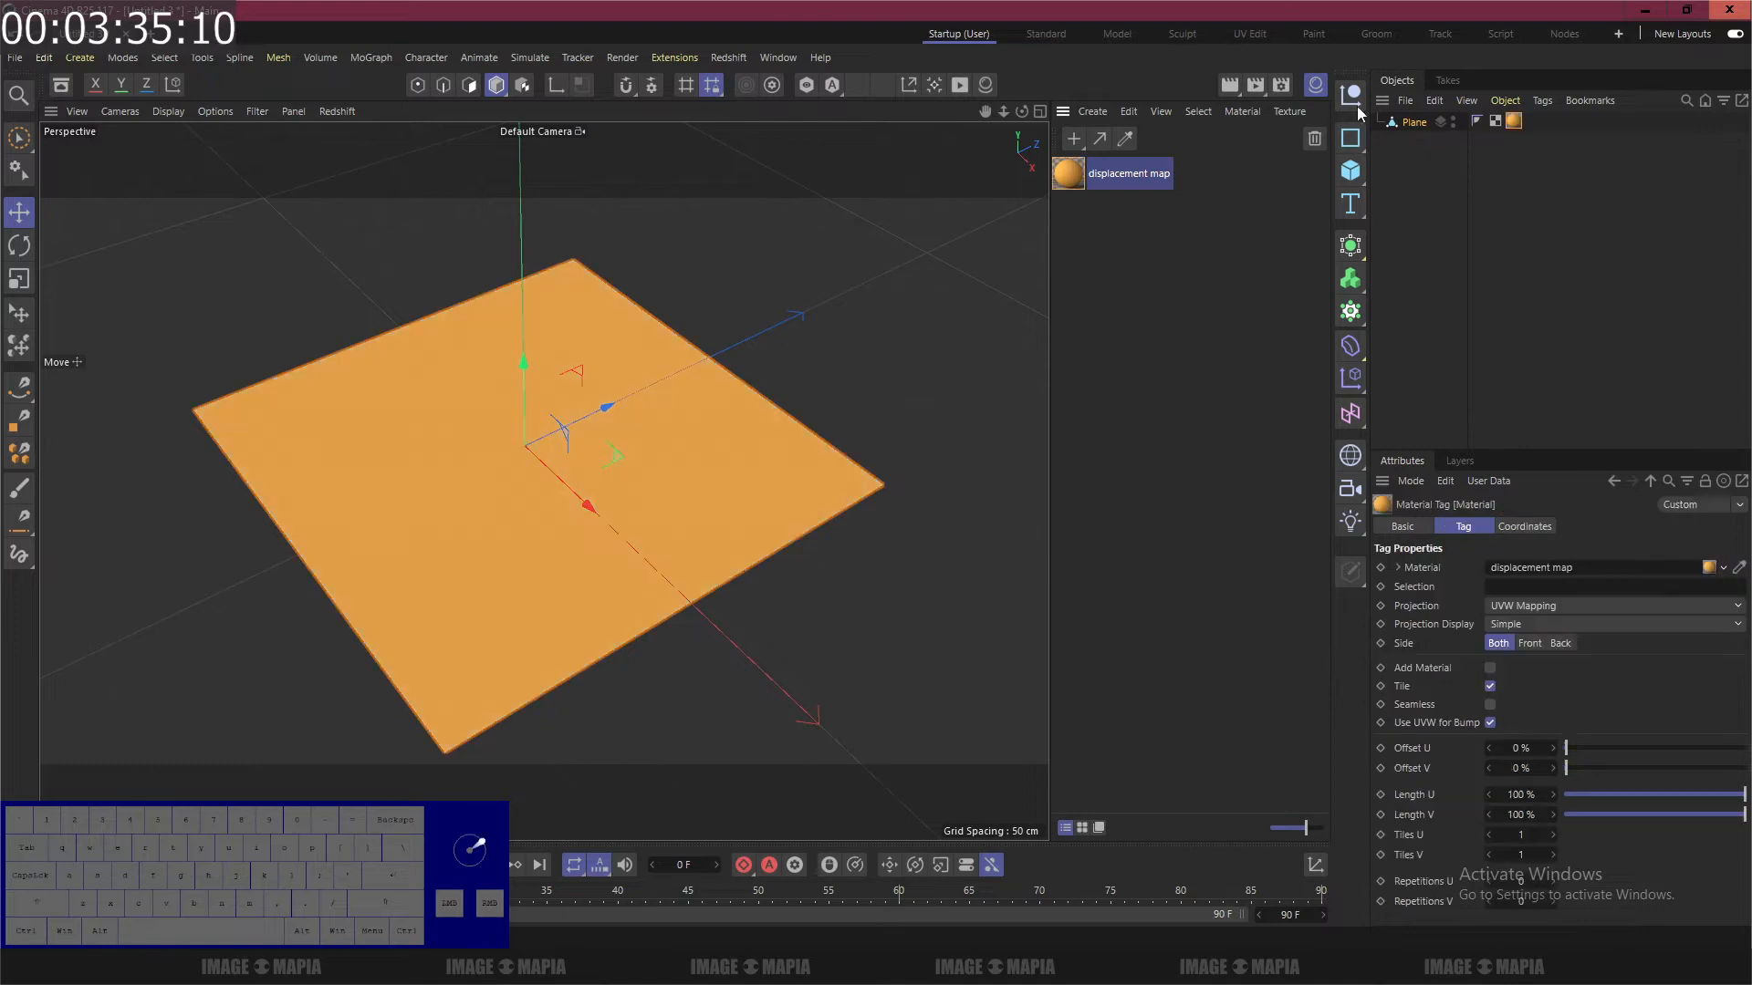
{"action": "left_click", "coordinate": [1315, 86]}
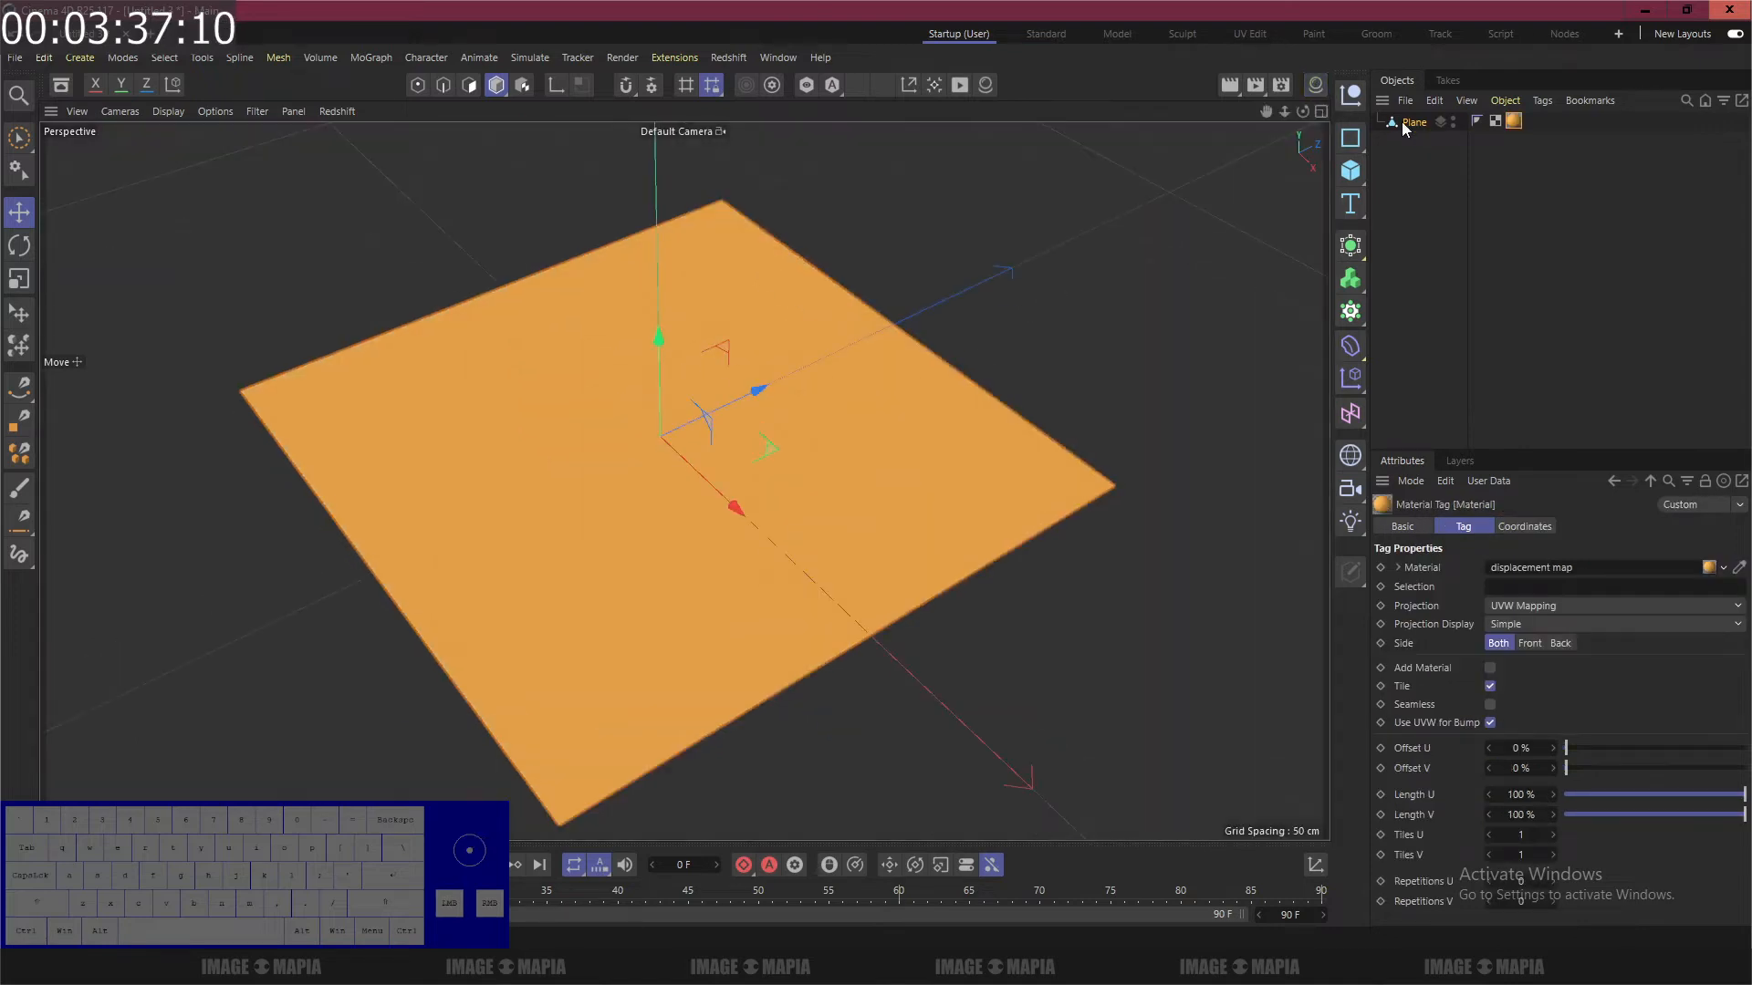
Step: Add a Redshift Object tag to the Plane
{"action": "right_click", "coordinate": [1413, 131]}
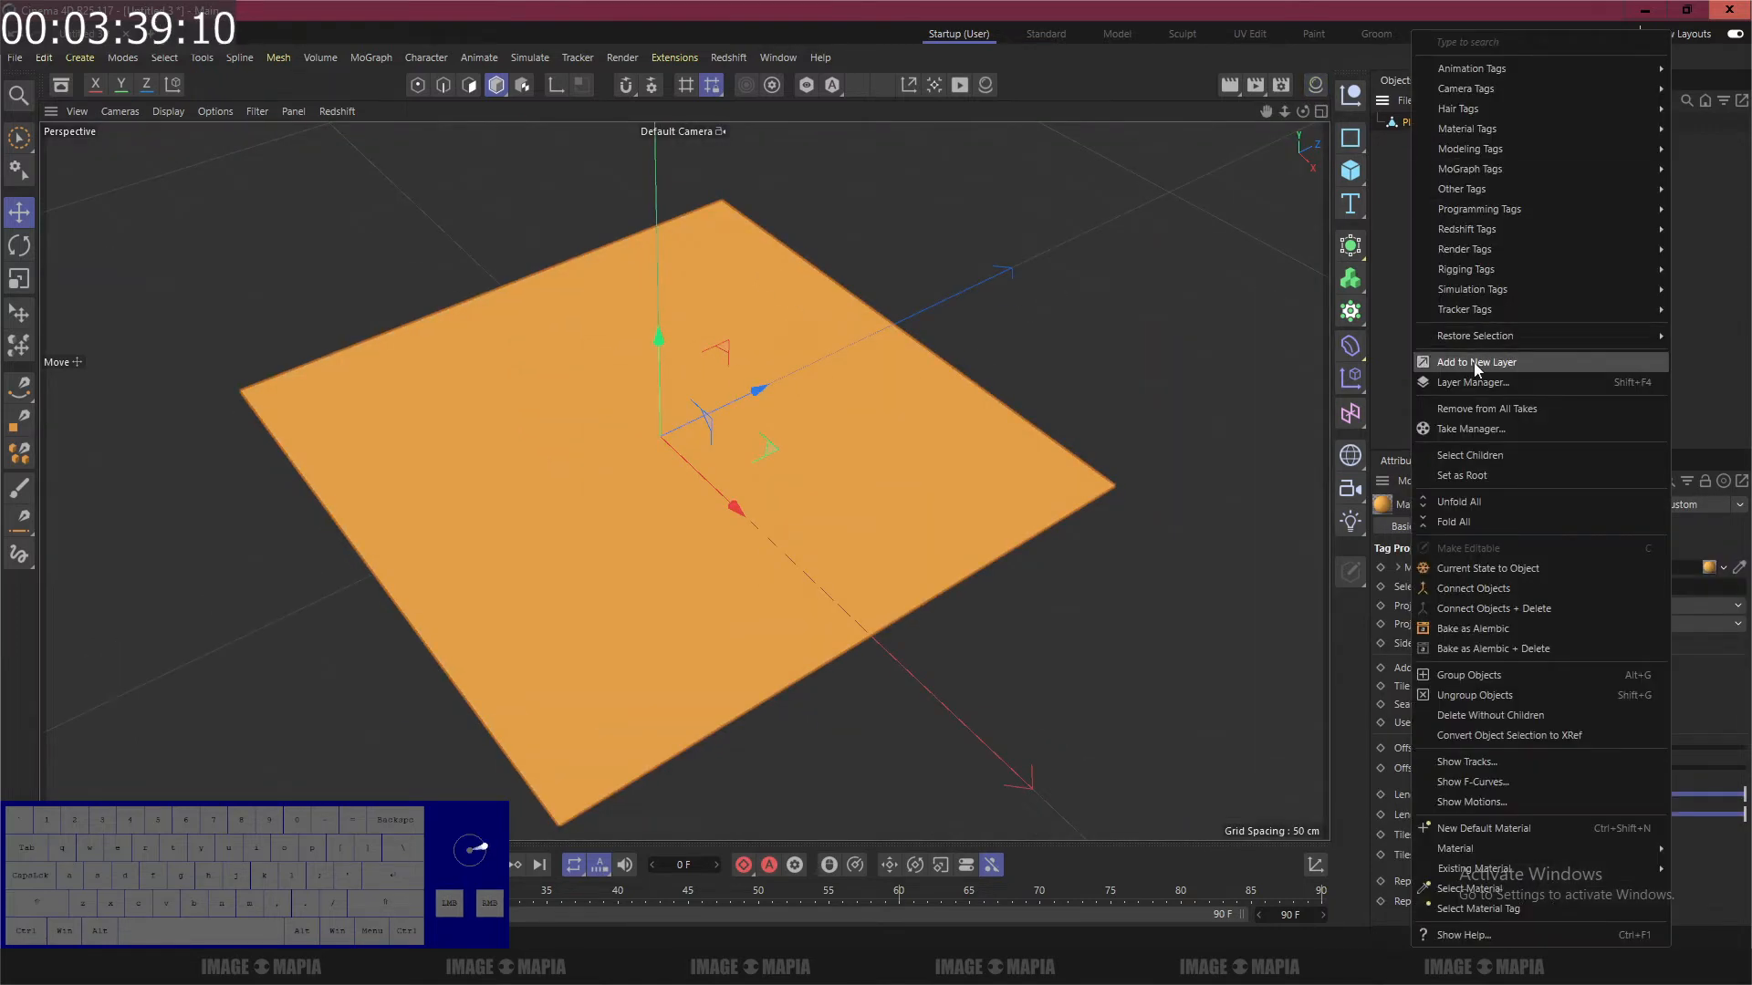
{"action": "mouse_move", "coordinate": [1463, 230]}
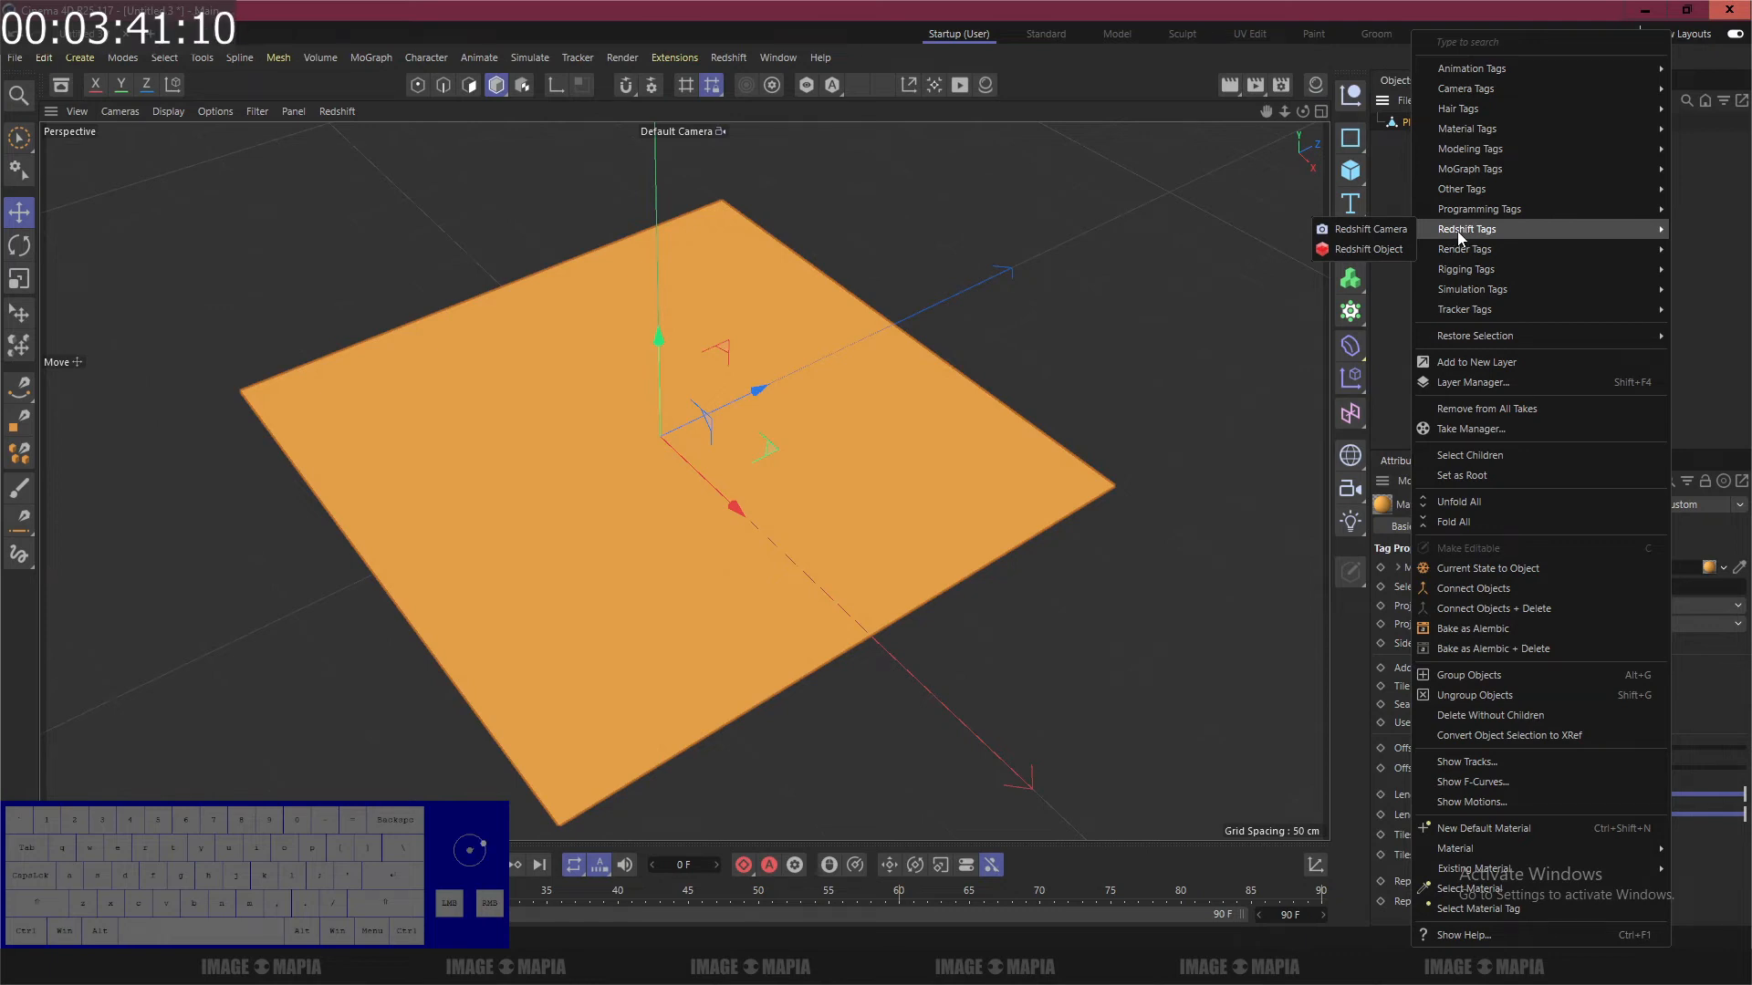
{"action": "left_click", "coordinate": [1368, 249]}
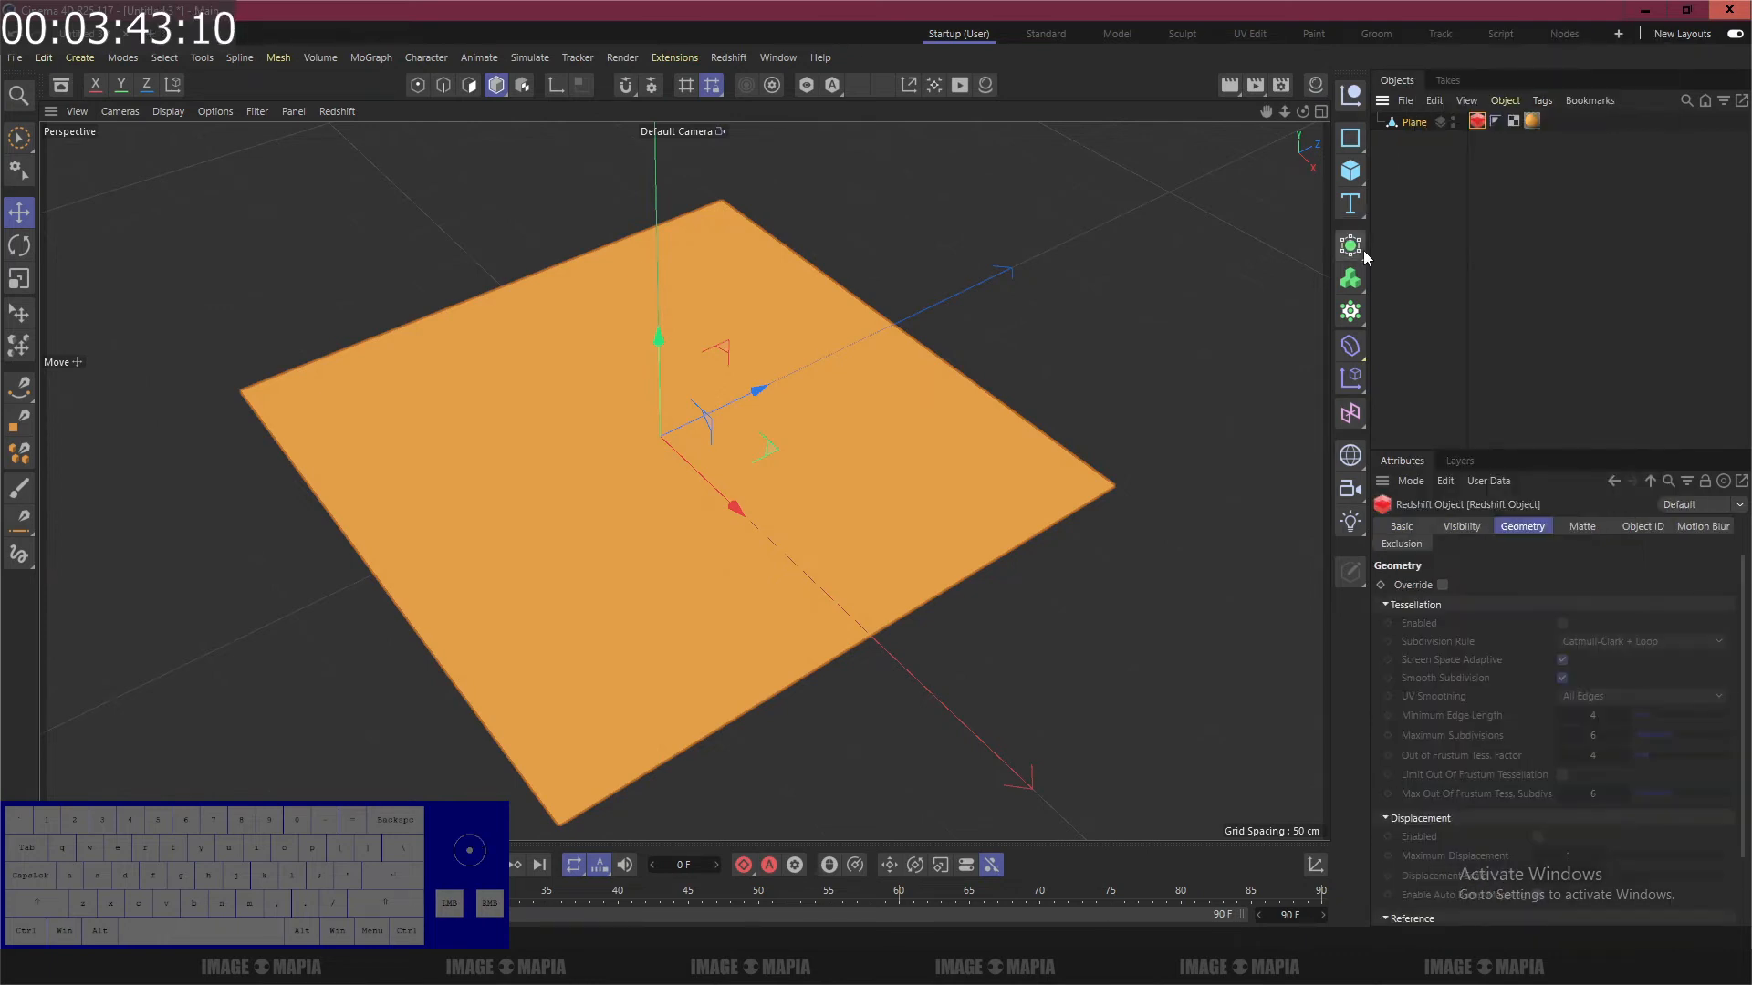
Step: Override the Redshift Object tag's geometry settings and enable both tessellation and displacement
{"action": "left_click_drag", "start_coordinate": [1522, 448], "coordinate": [1515, 285]}
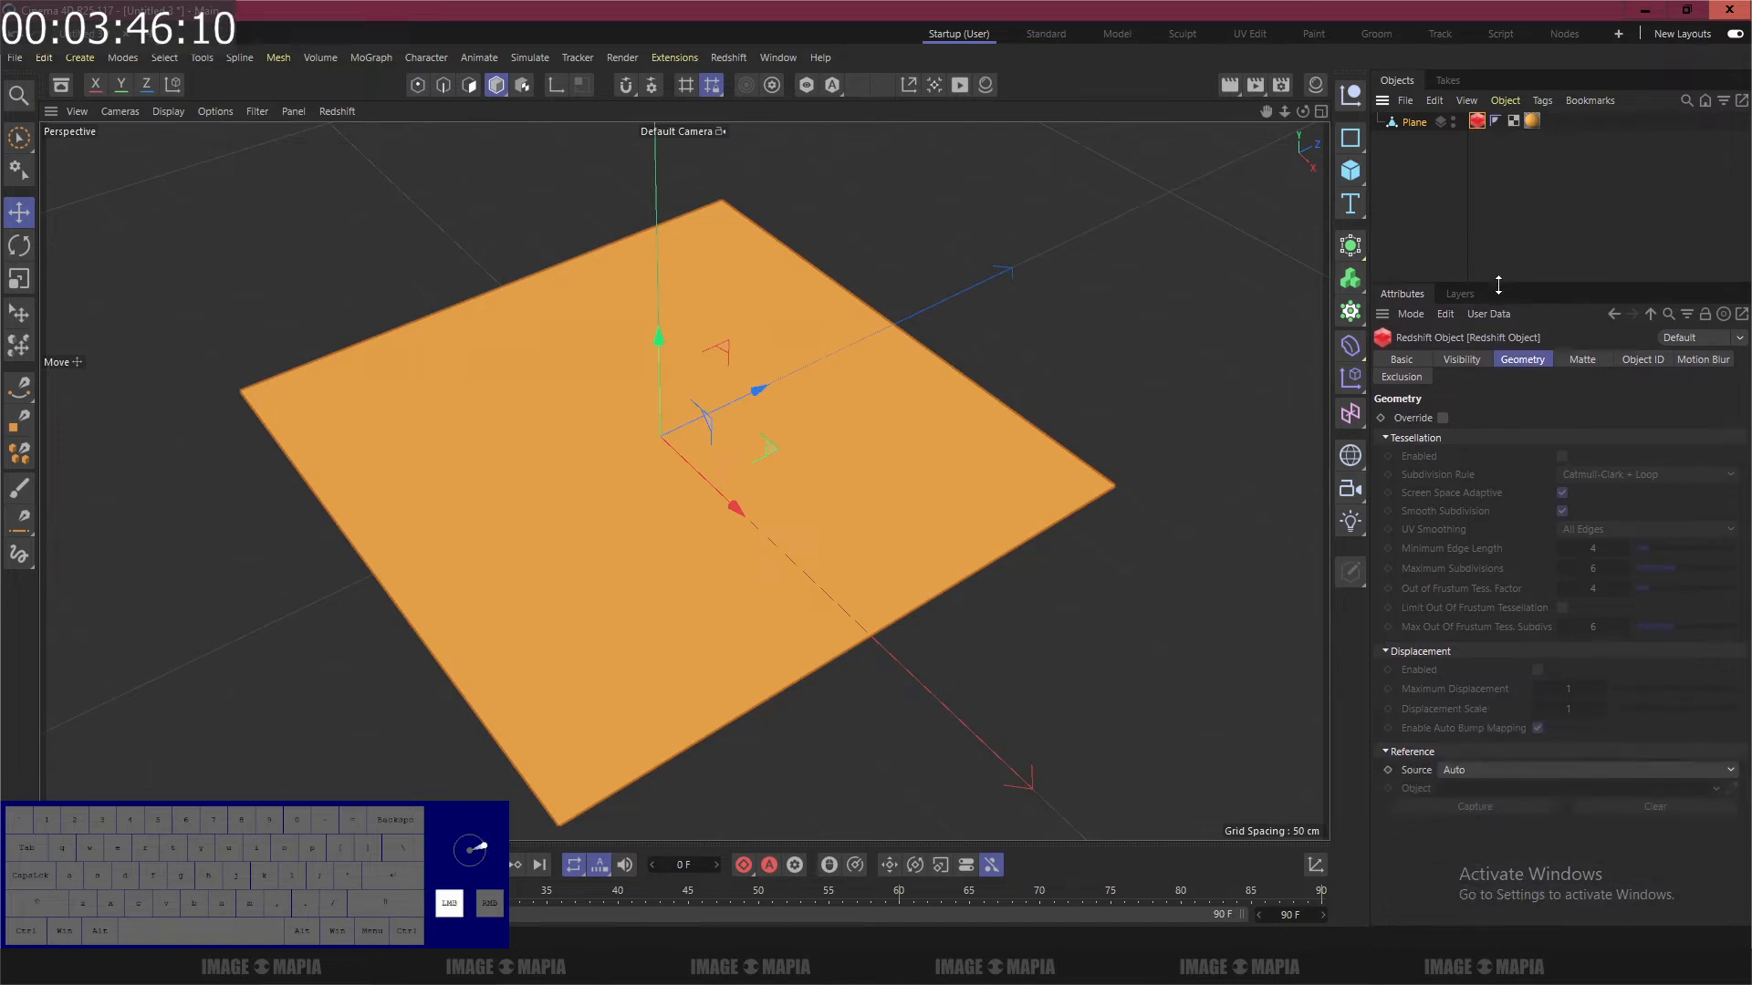
{"action": "left_click", "coordinate": [1441, 418]}
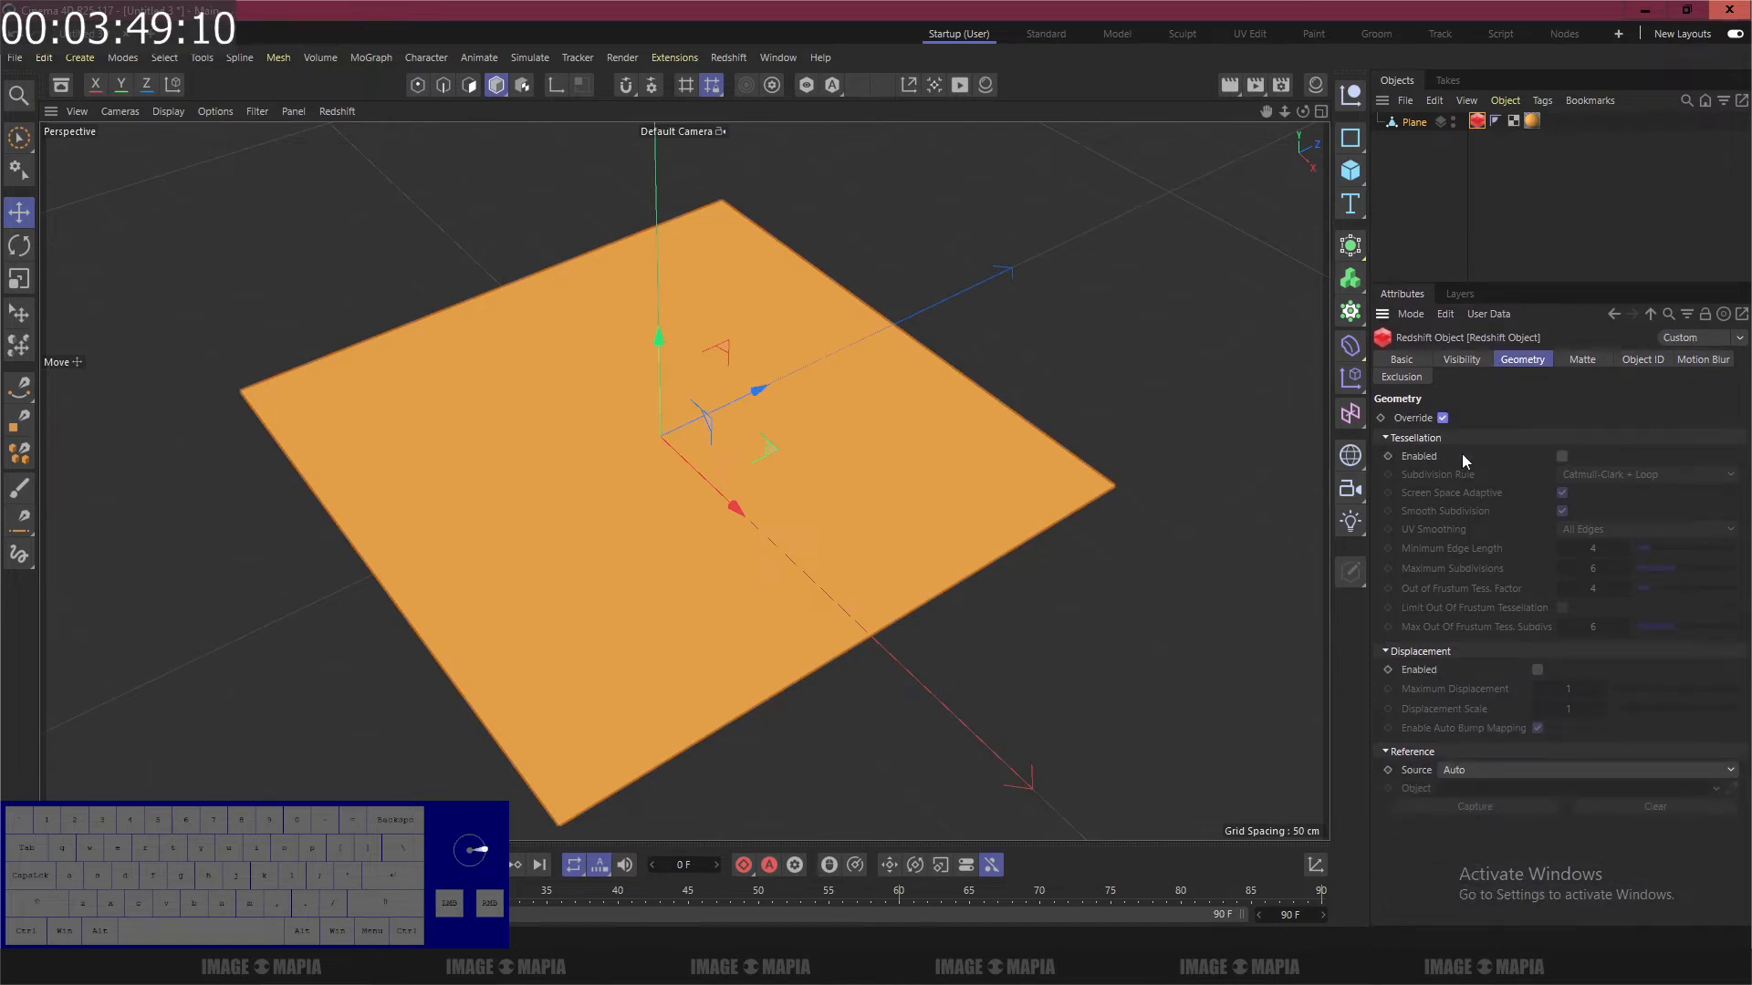
{"action": "left_click", "coordinate": [1562, 454]}
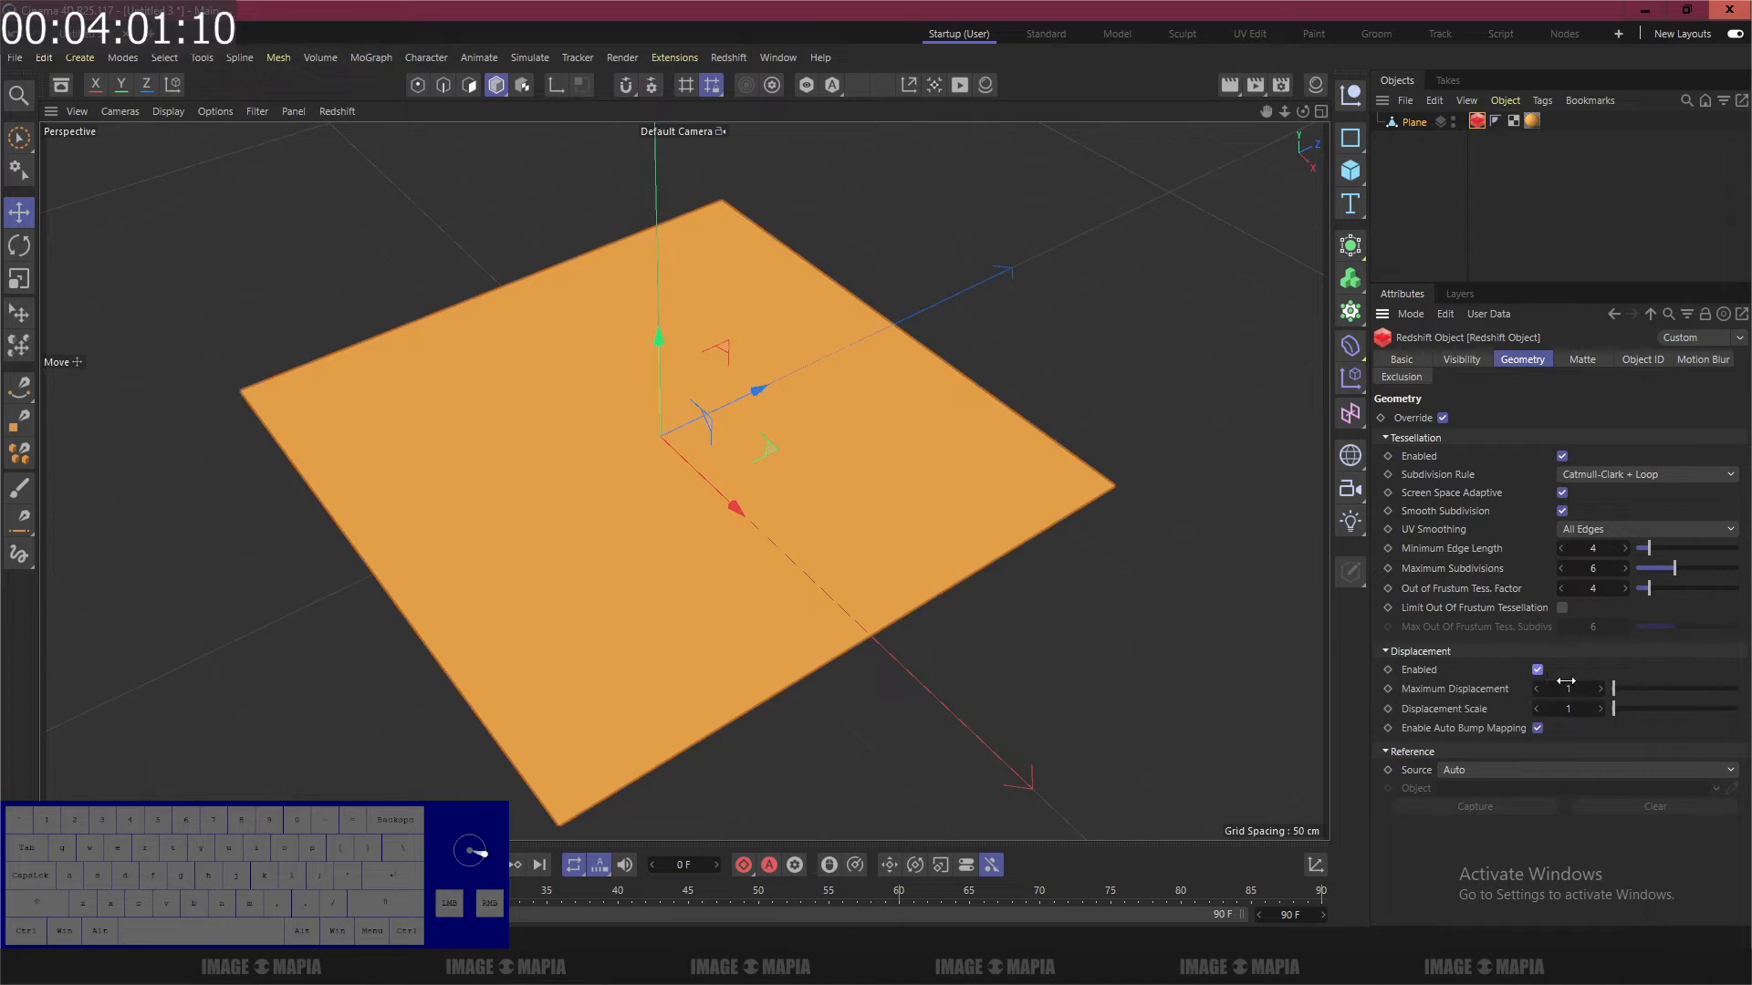
Step: Set the tag's maximum displacement to 80, displacement scale to 50 and minimum edge length to 0.2
{"action": "left_click", "coordinate": [1571, 691]}
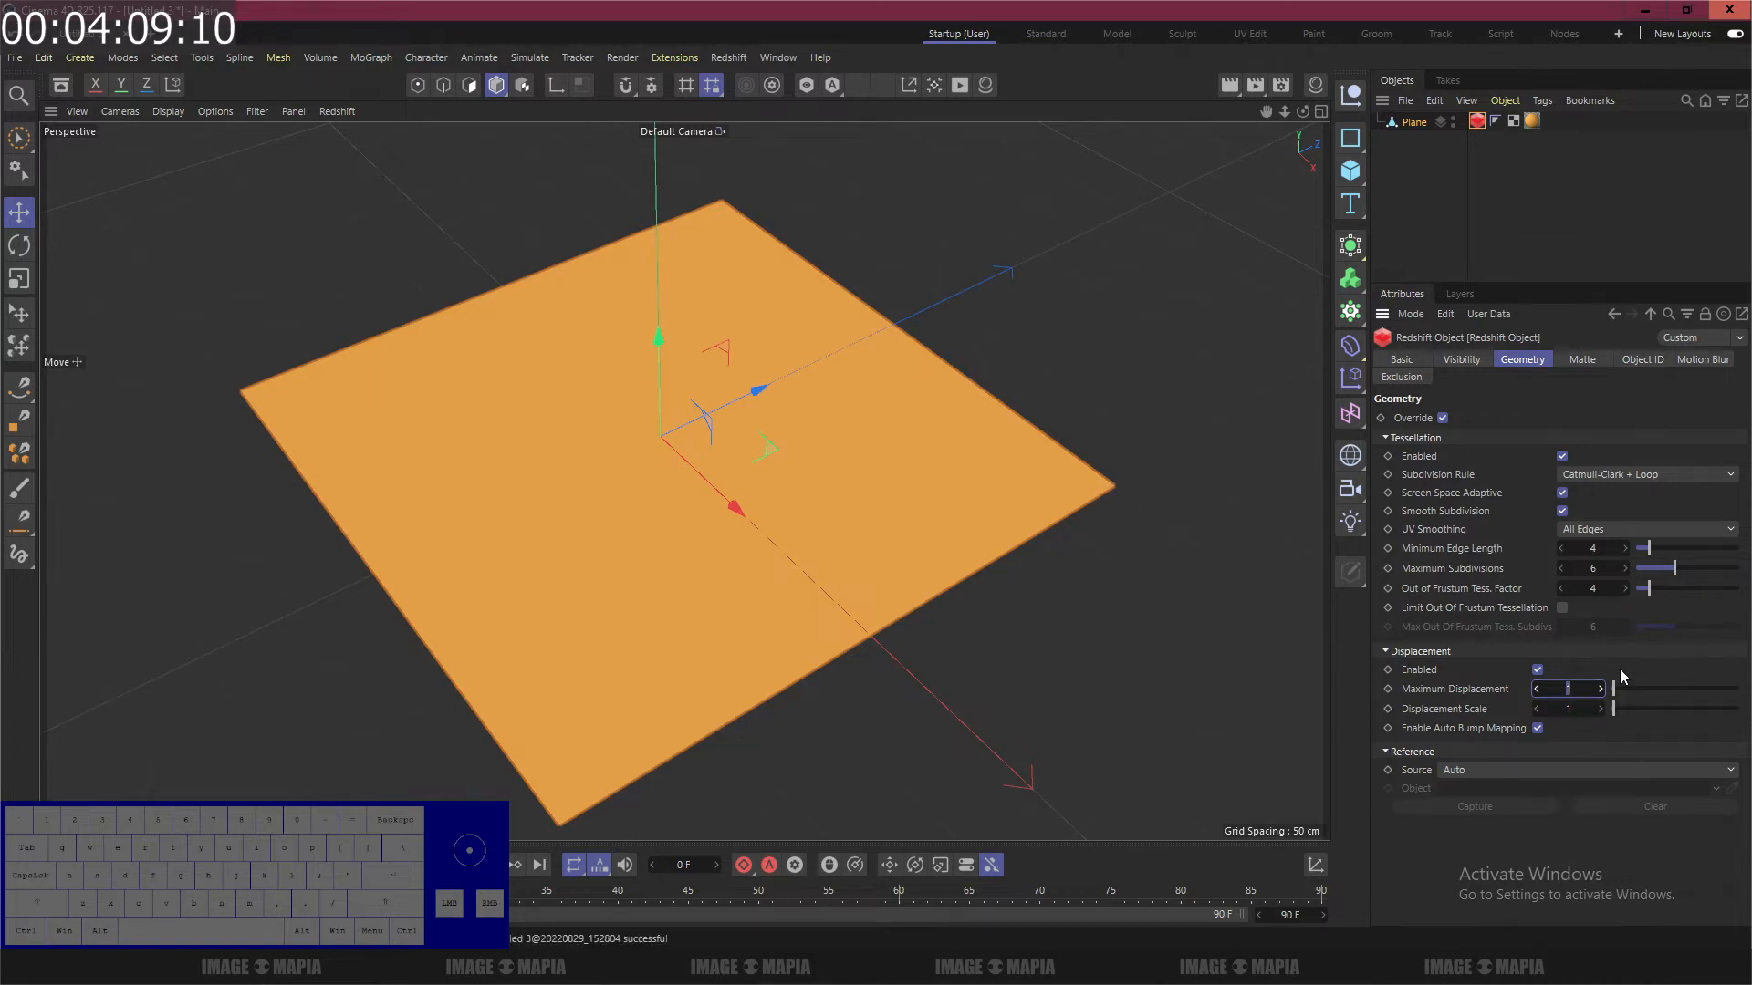
{"action": "type", "text": "80"}
{"action": "key", "text": "Tab"}
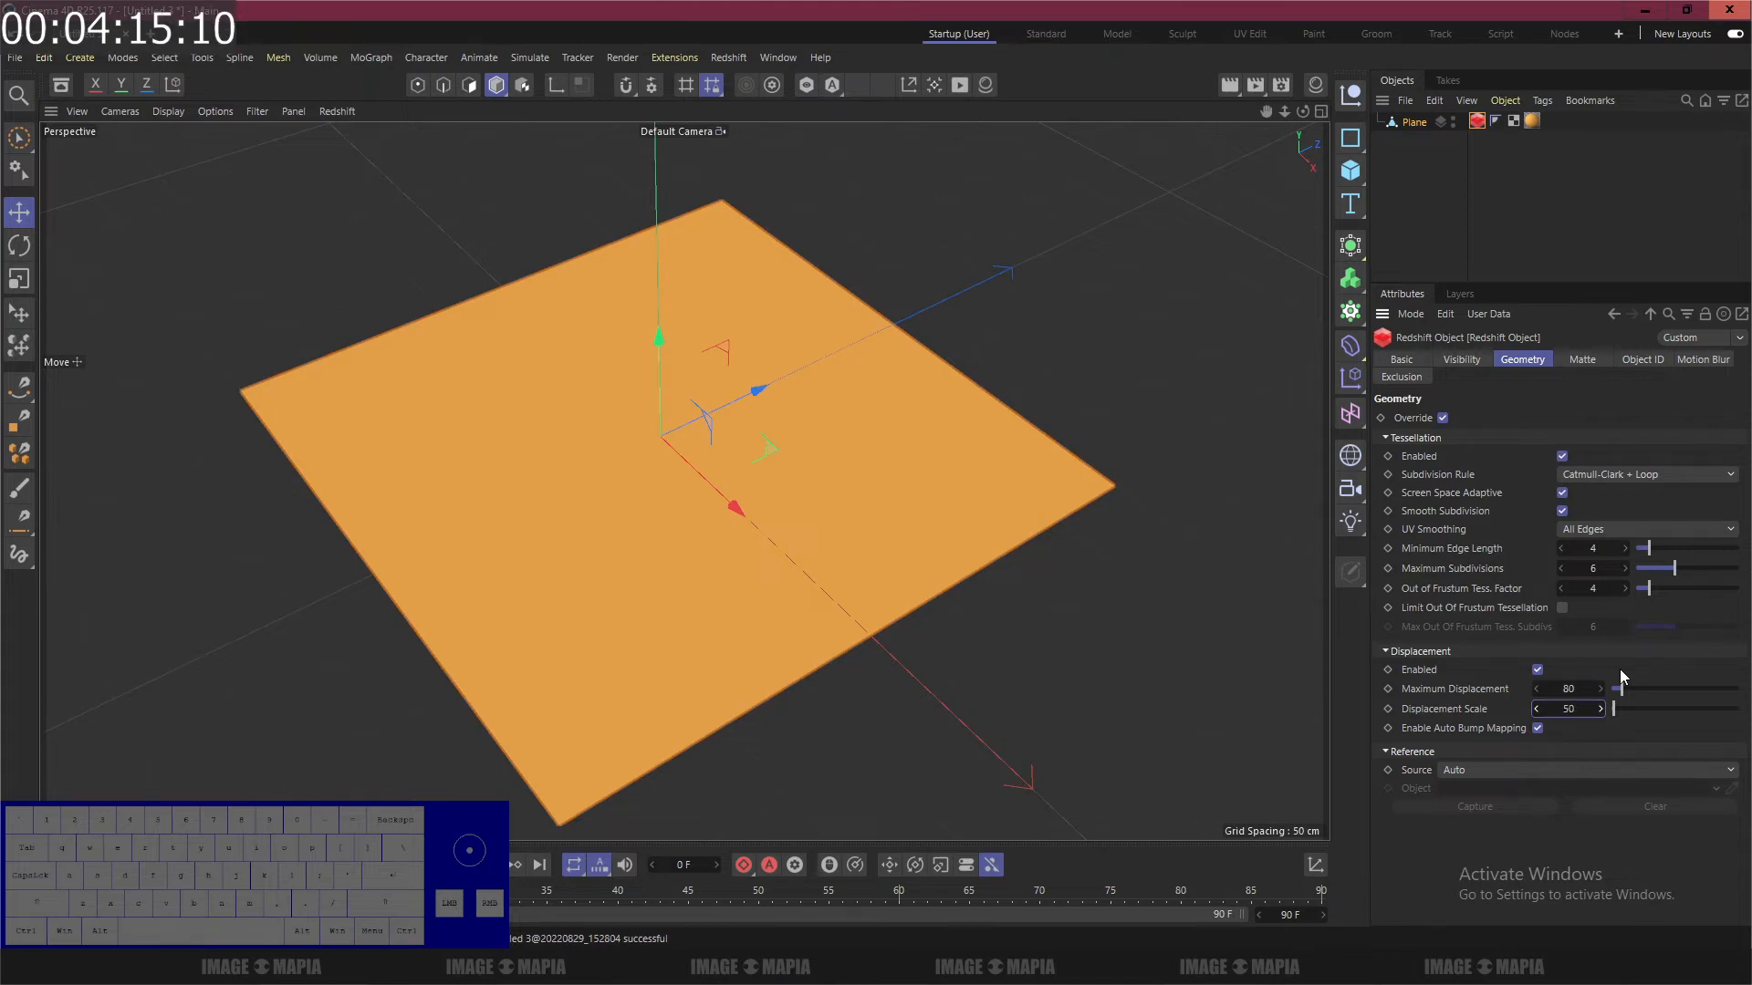
{"action": "left_click", "coordinate": [1595, 548]}
{"action": "type", "text": "0.2"}
{"action": "key", "text": "Return"}
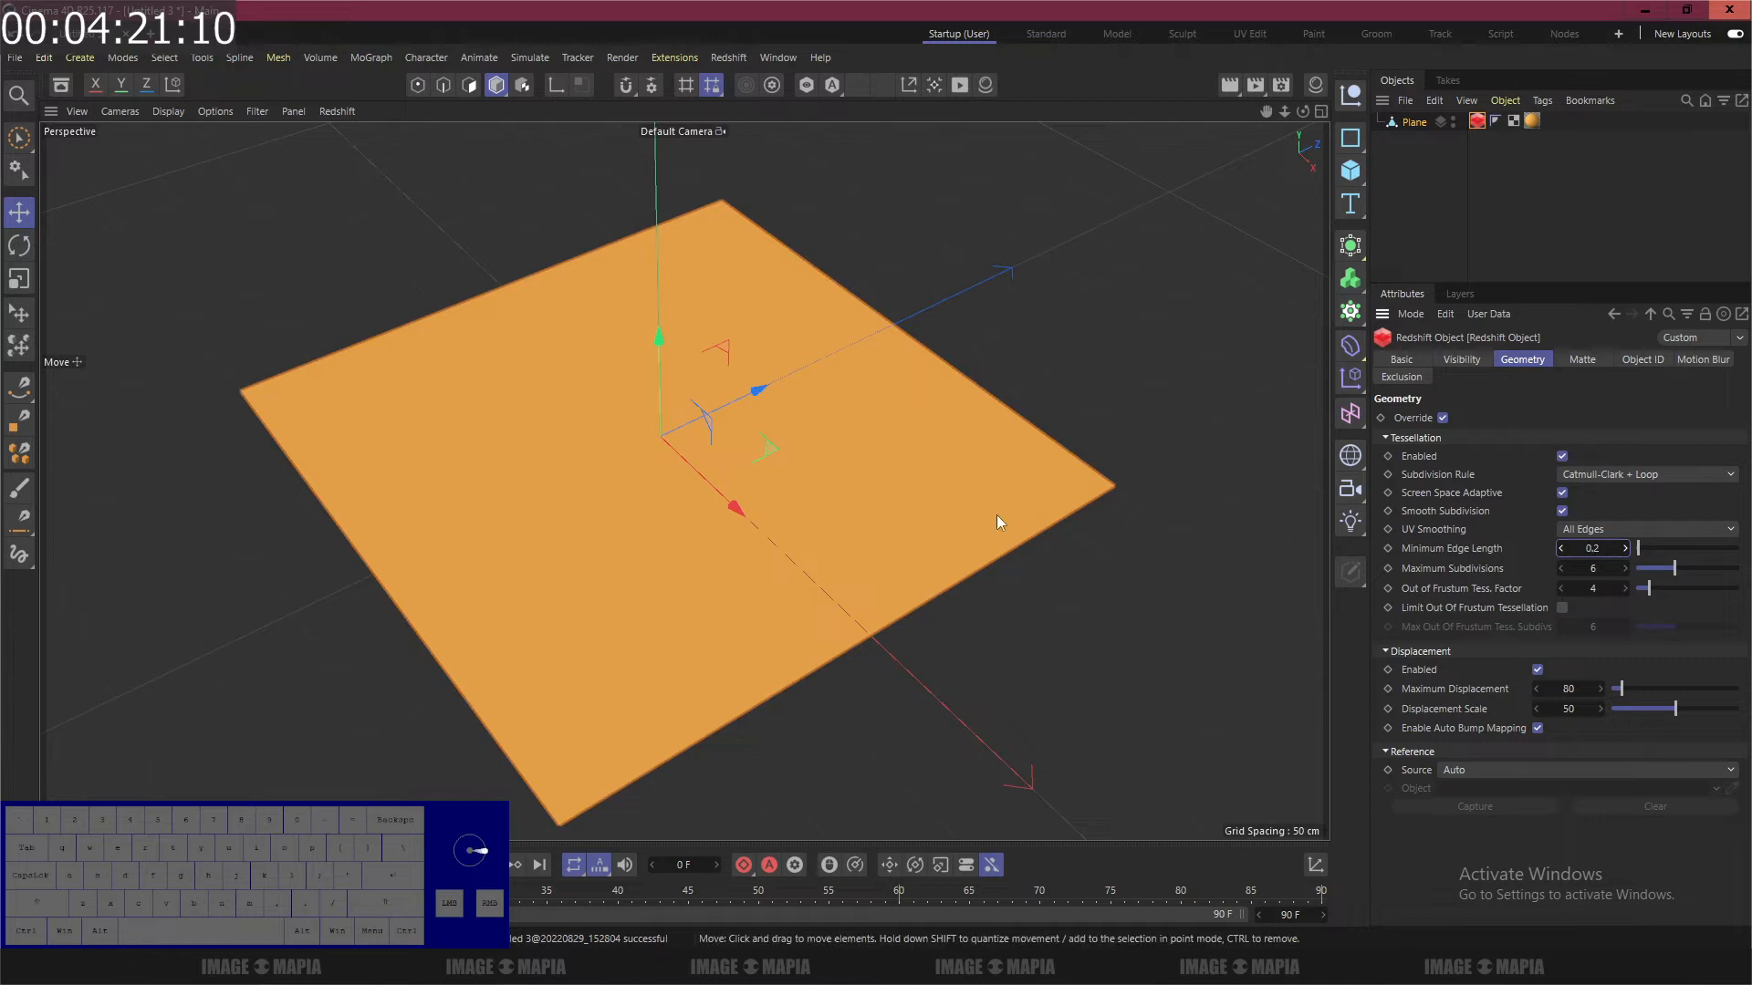
{"action": "scroll", "coordinate": [739, 565], "scroll_direction": "down", "scroll_amount": 2}
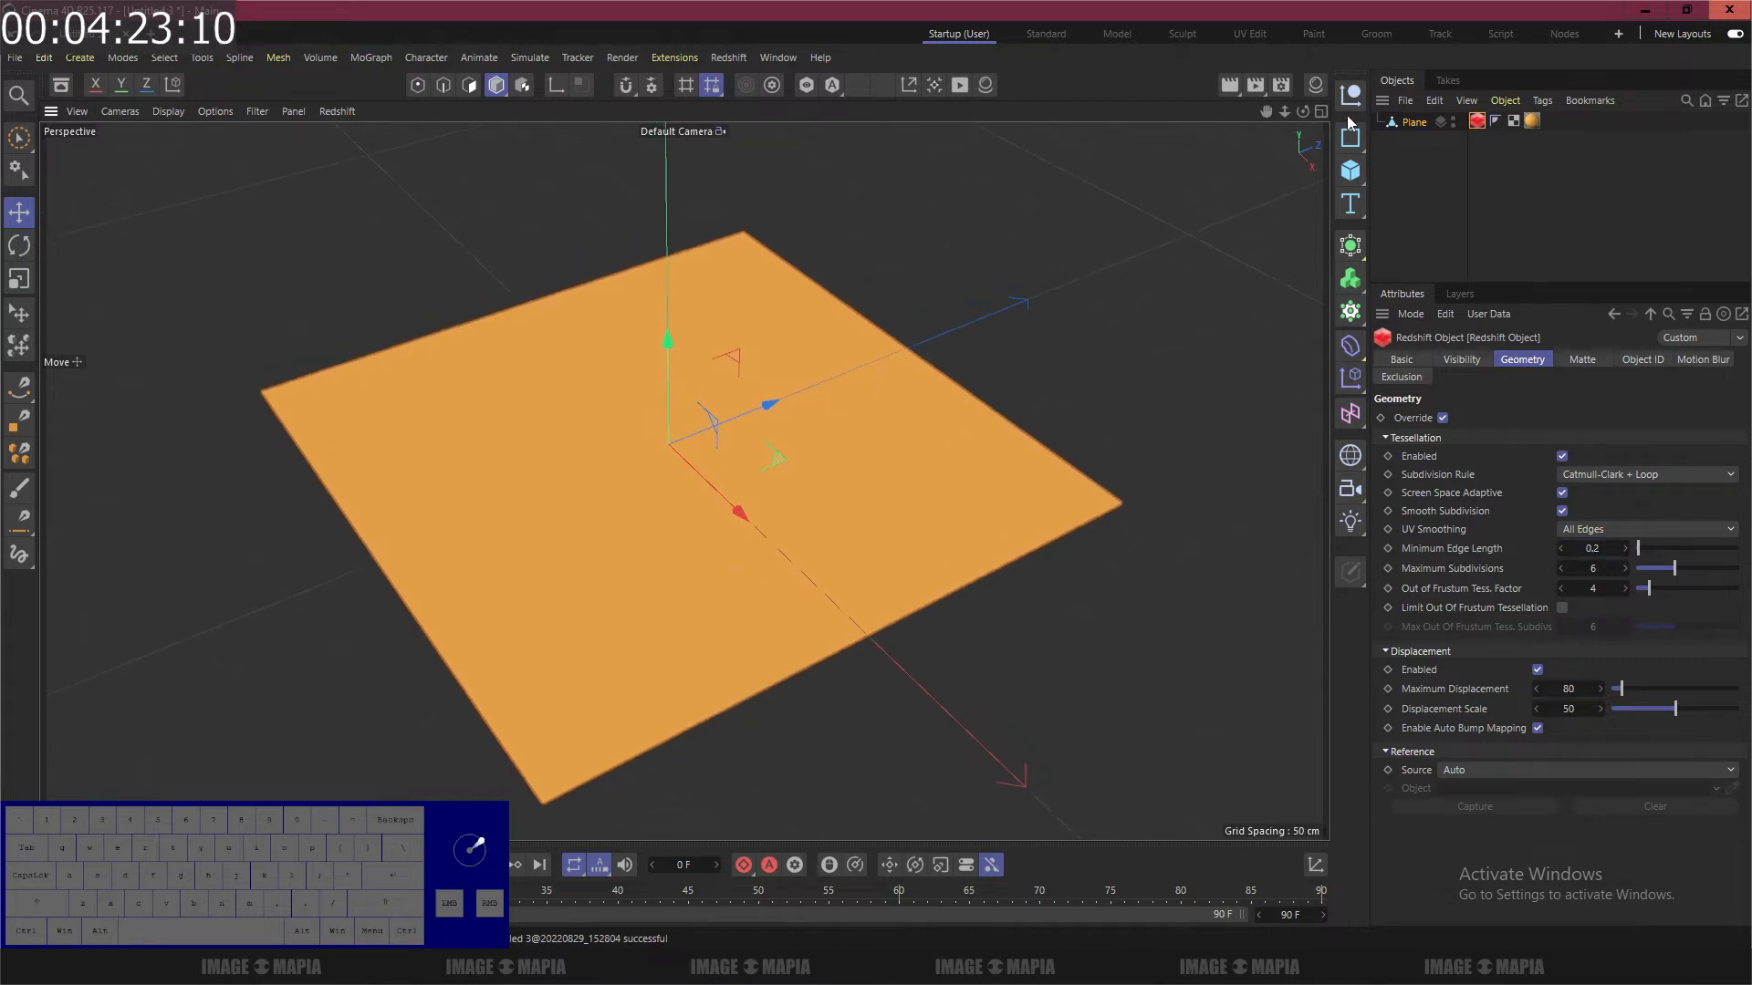
Step: Add a Redshift dome light to the scene and place it below the Plane in the object list
{"action": "left_click", "coordinate": [1413, 123]}
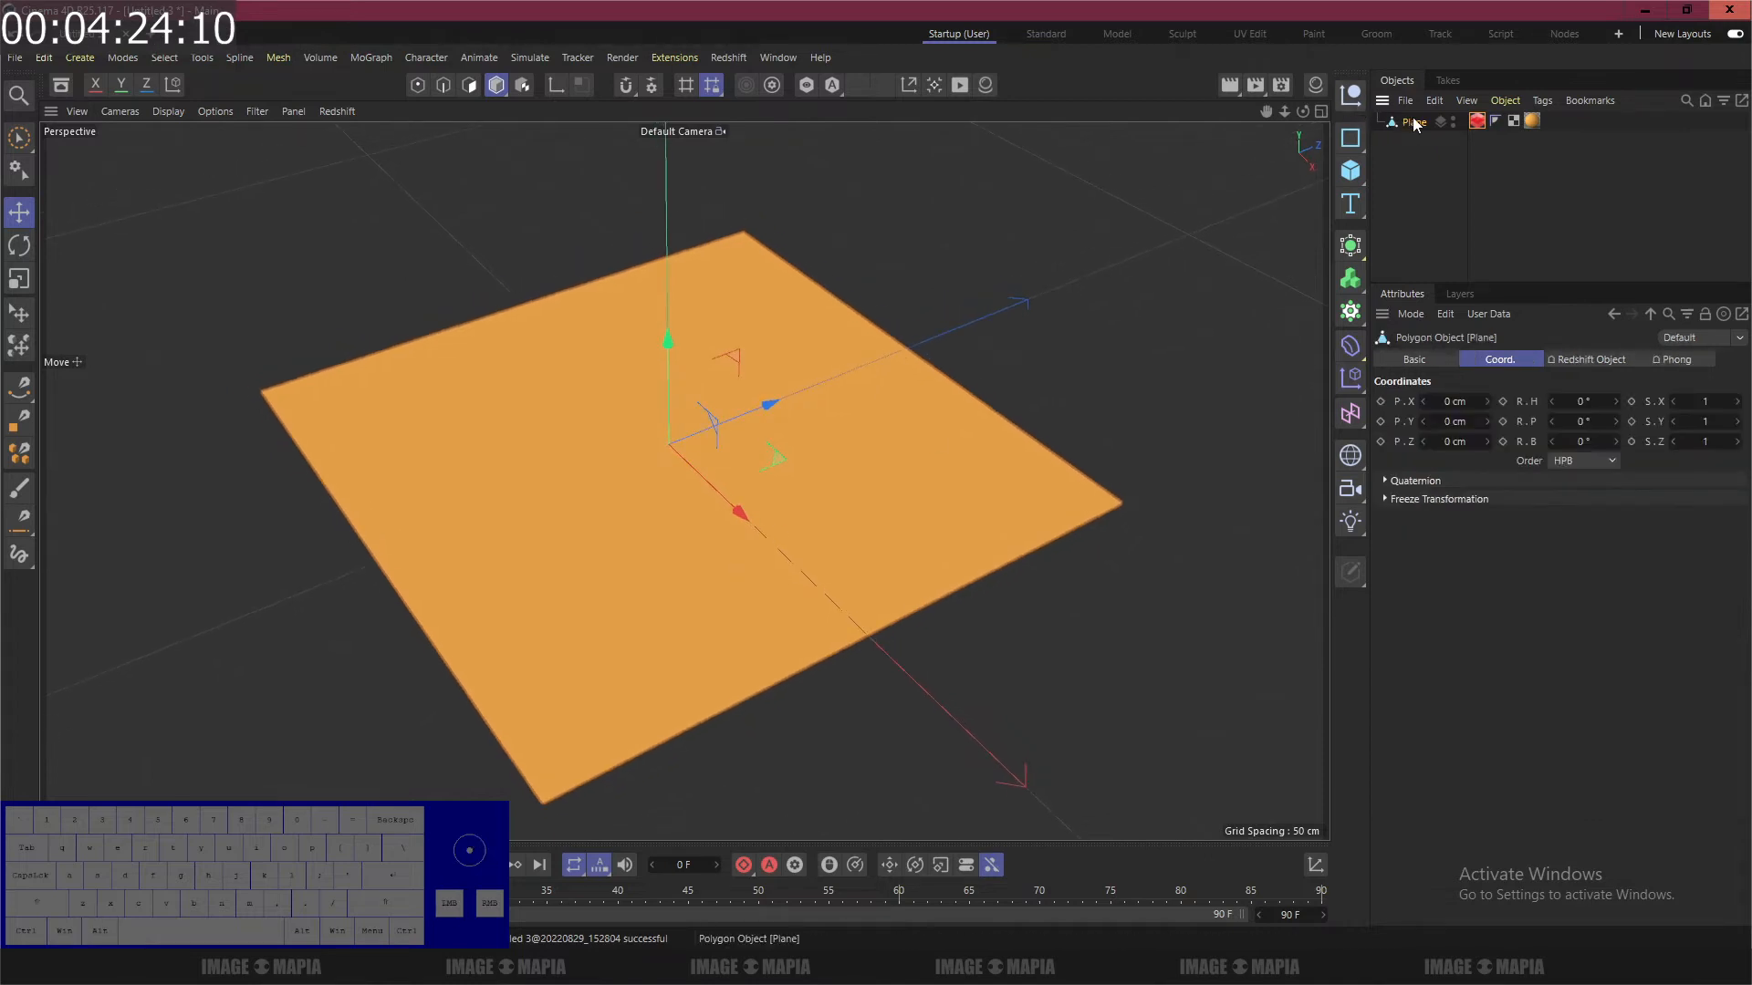
{"action": "left_click", "coordinate": [729, 57]}
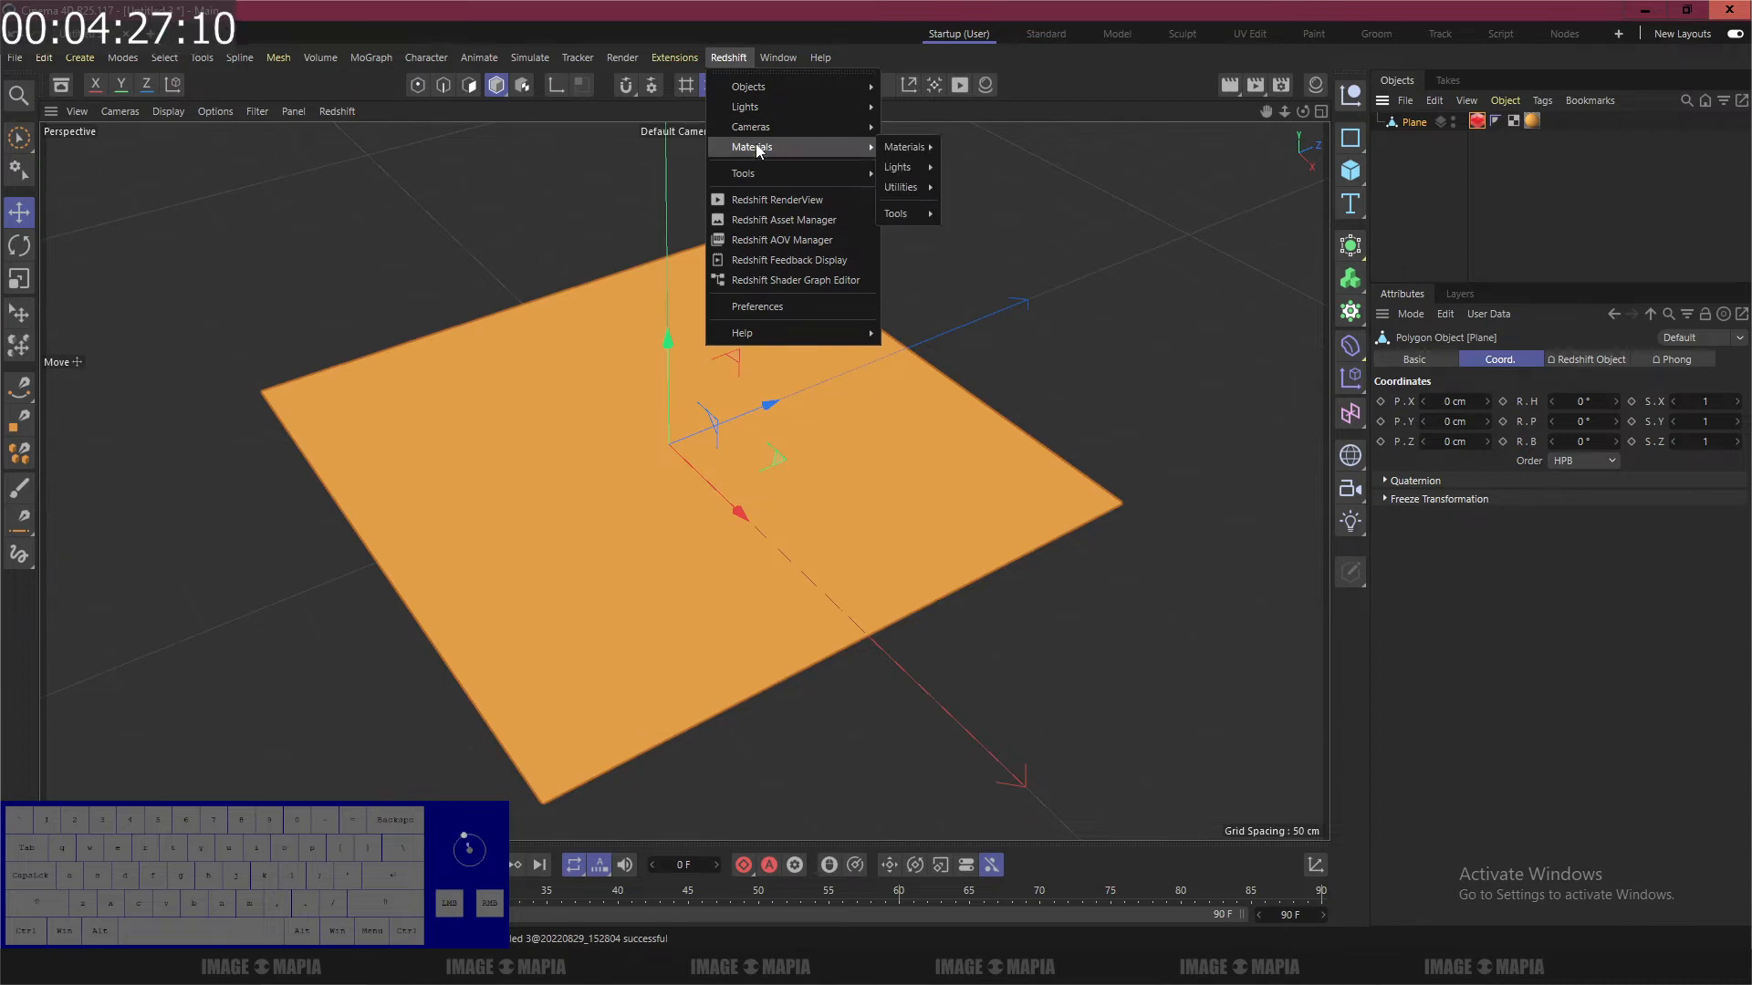
{"action": "mouse_move", "coordinate": [757, 109]}
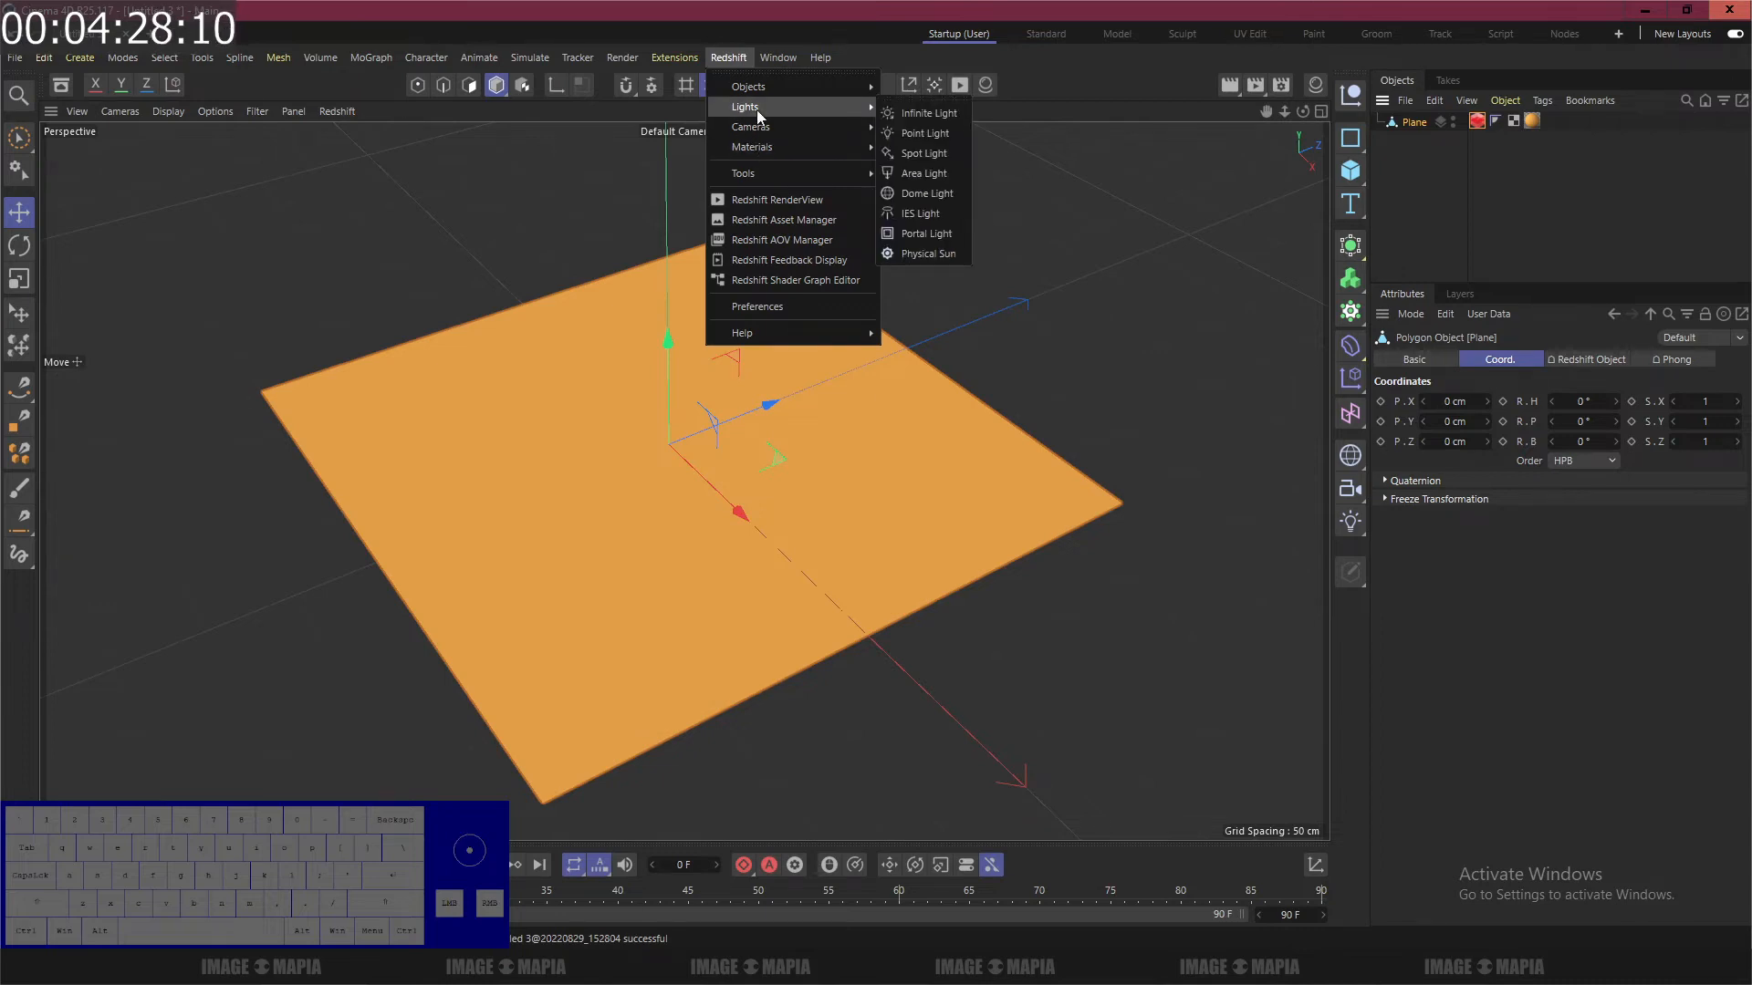
{"action": "left_click", "coordinate": [930, 194]}
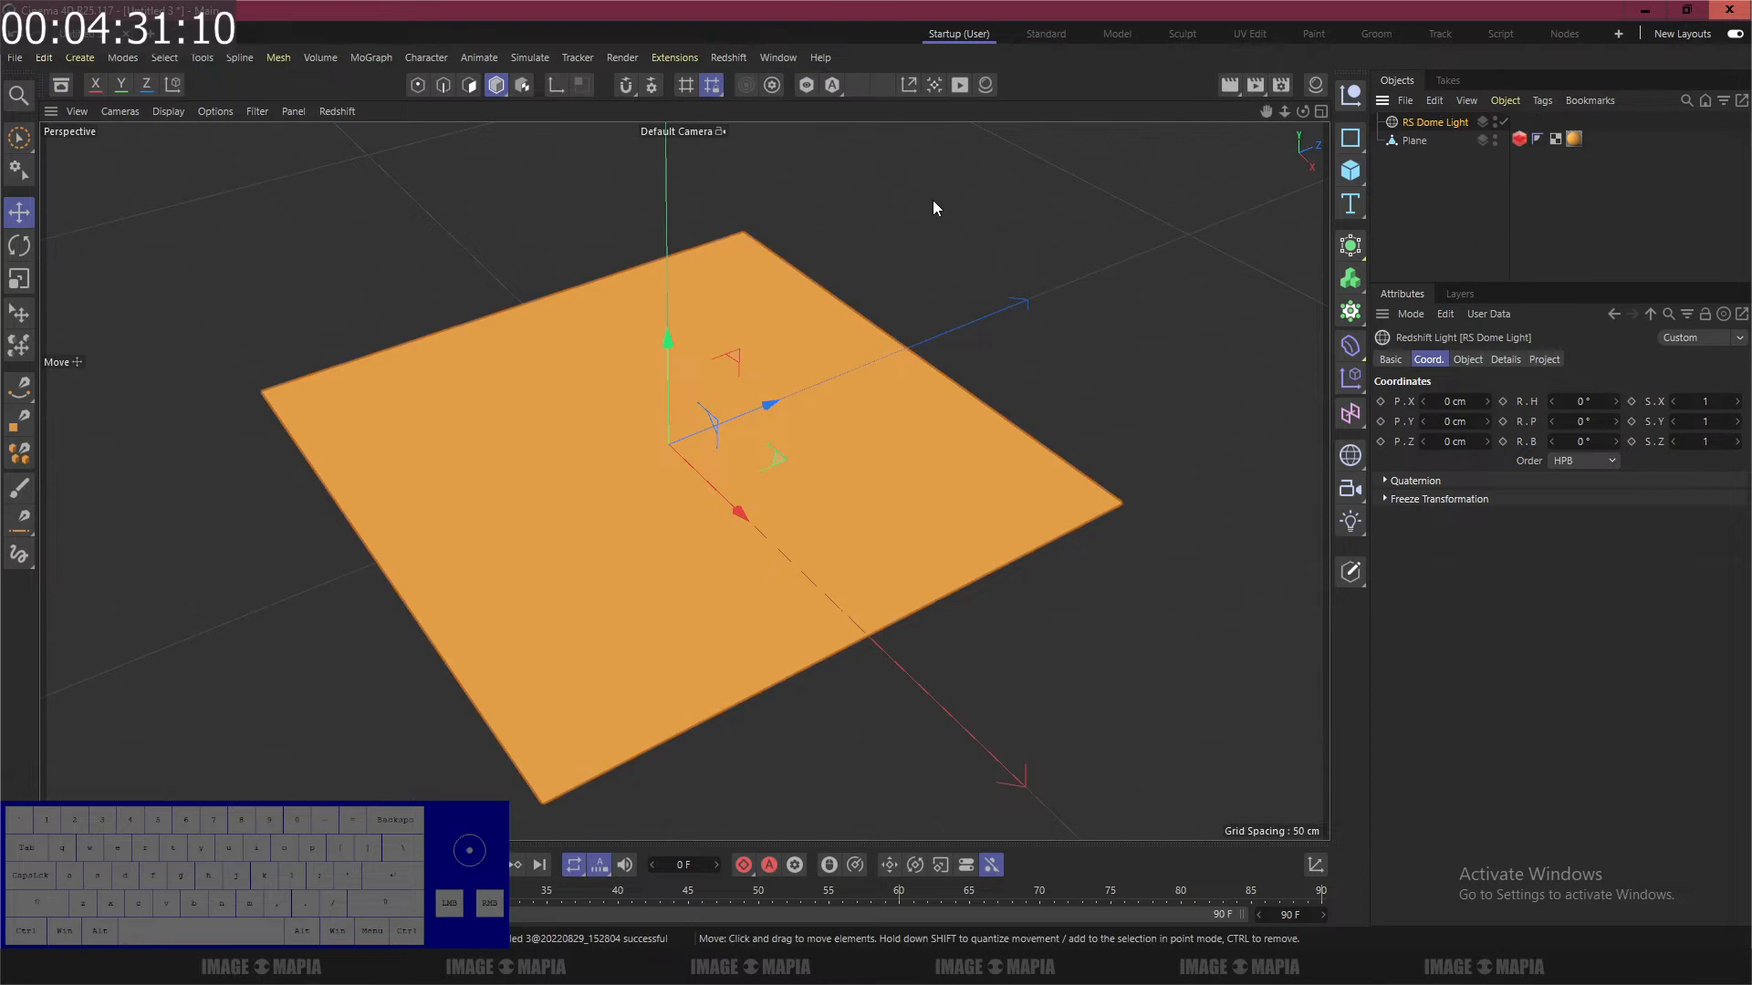
{"action": "left_click_drag", "start_coordinate": [1428, 122], "coordinate": [1424, 155]}
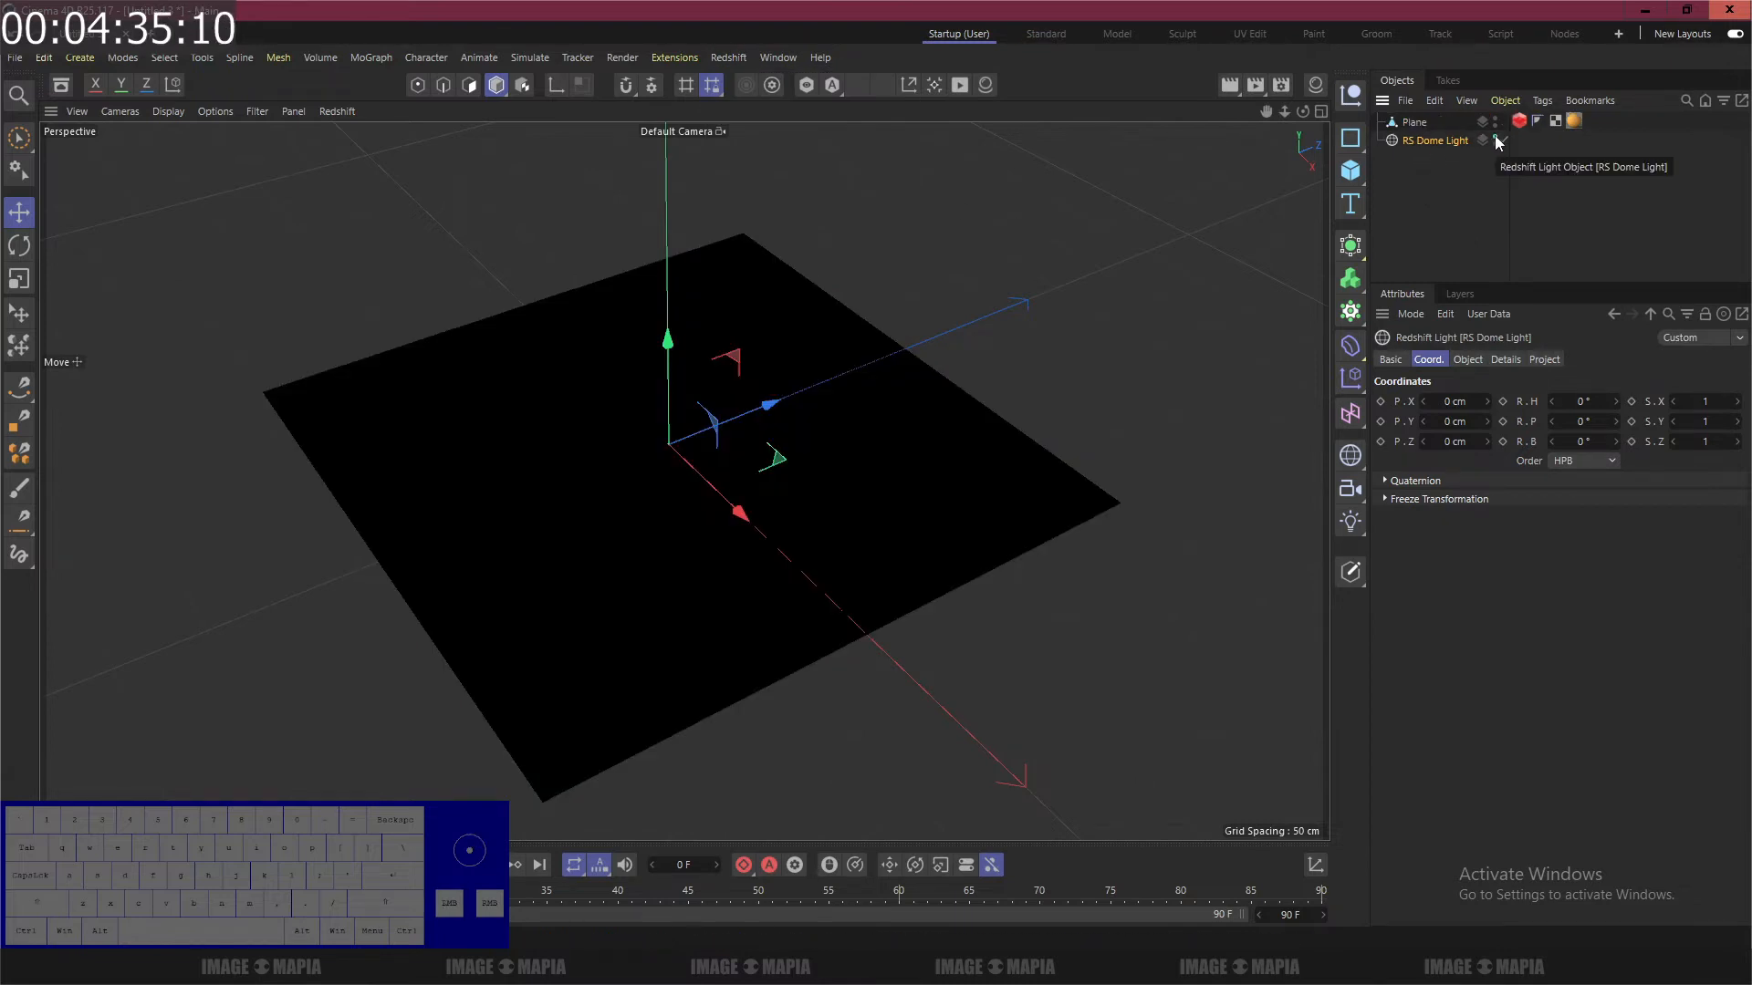
Step: Hide the RS Dome Light in the viewport and show its object properties
{"action": "left_click", "coordinate": [1497, 141]}
{"action": "left_click", "coordinate": [1427, 142]}
{"action": "left_click", "coordinate": [1469, 360]}
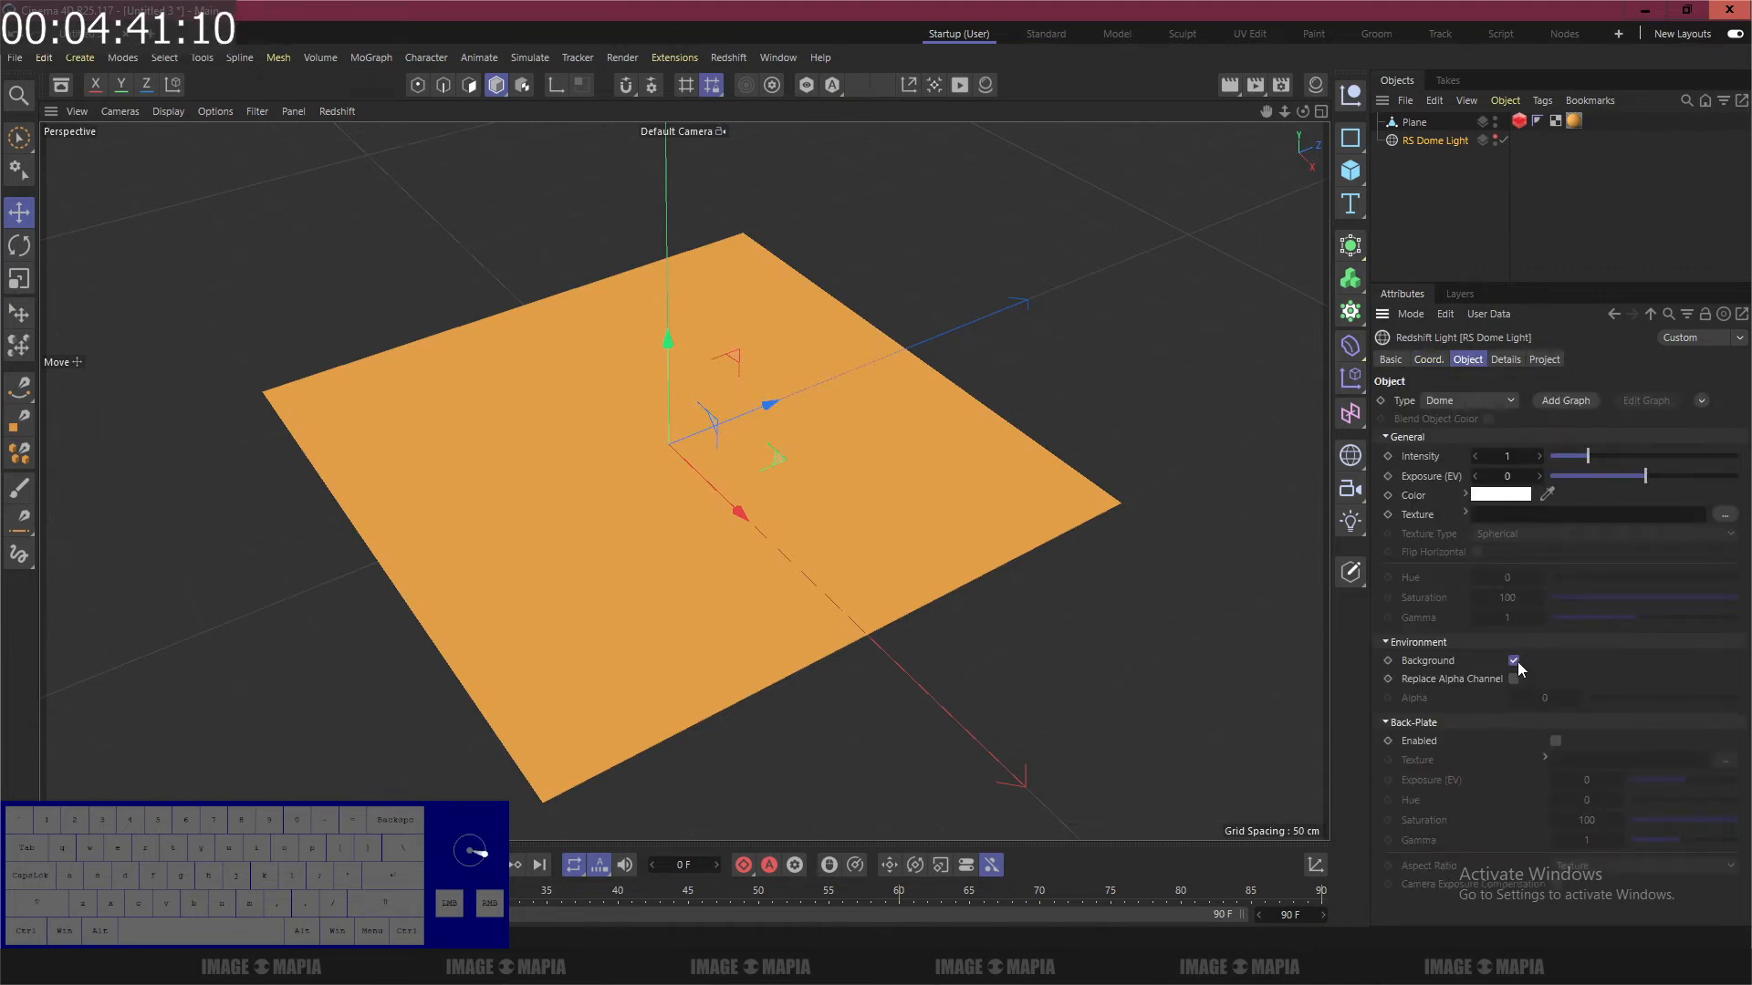
Step: Open the Redshift RenderView, run a live render of the plane reframed to fit entirely, and stop the rendering
{"action": "left_click", "coordinate": [1414, 124]}
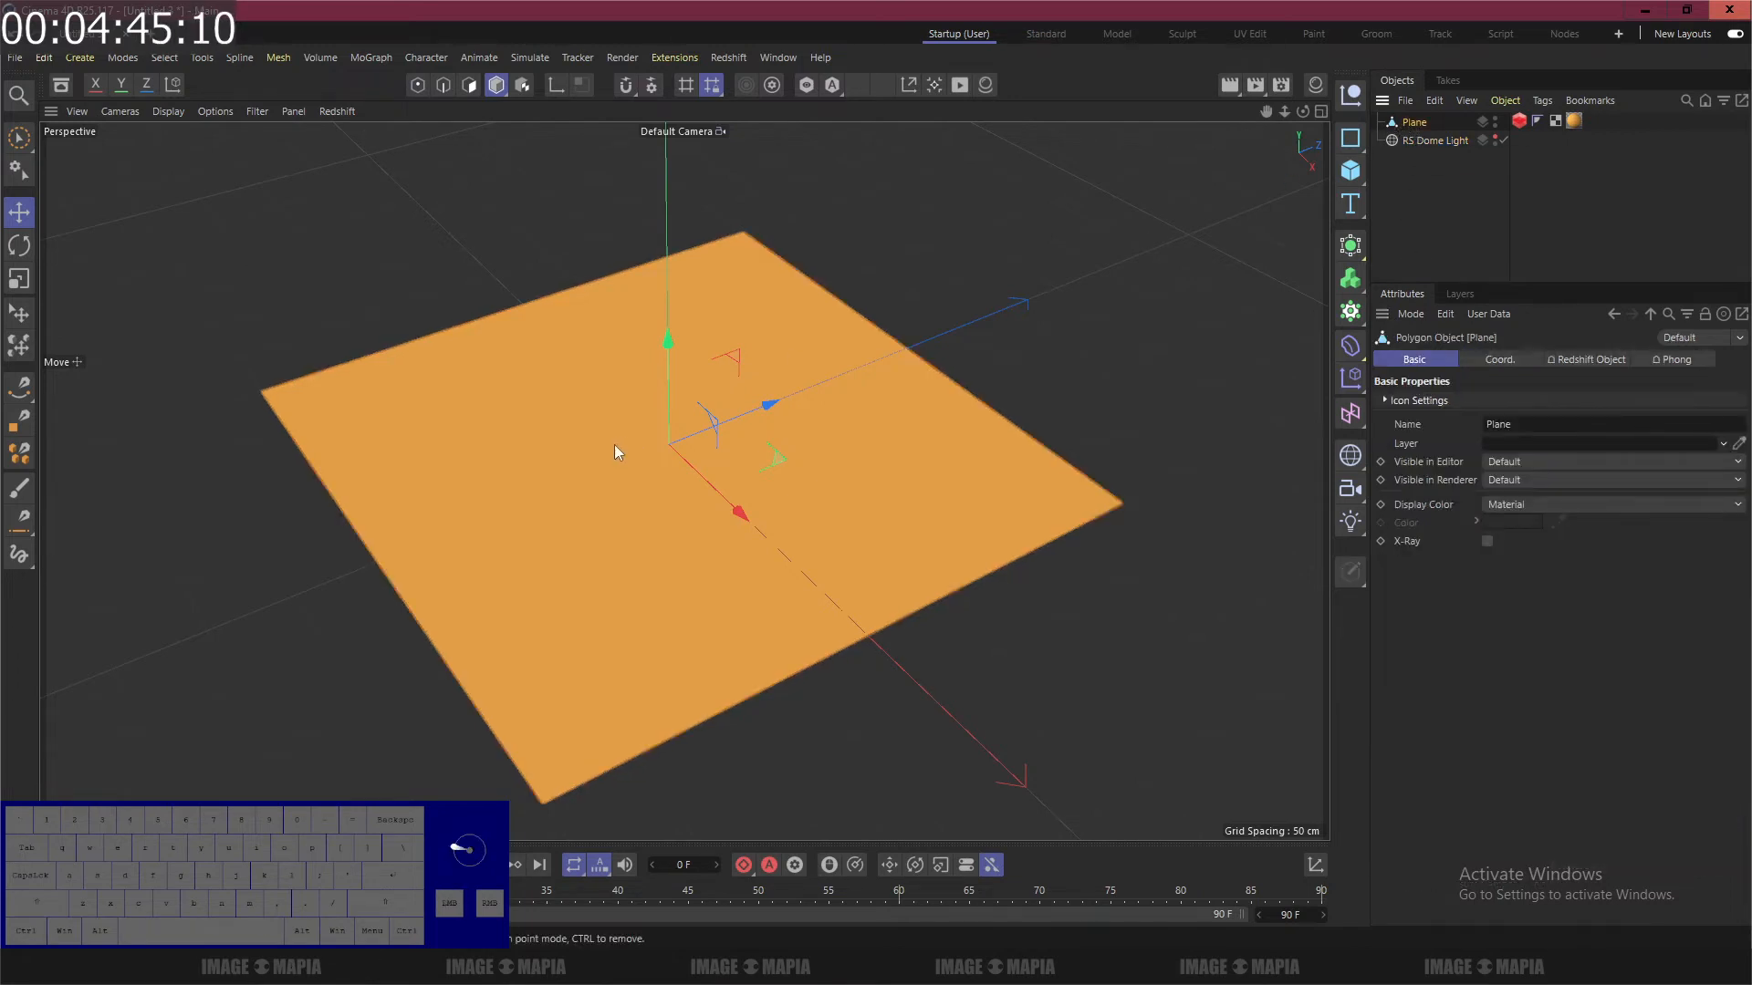
{"action": "left_click", "coordinate": [963, 86]}
{"action": "left_click_drag", "start_coordinate": [911, 15], "coordinate": [485, 200]}
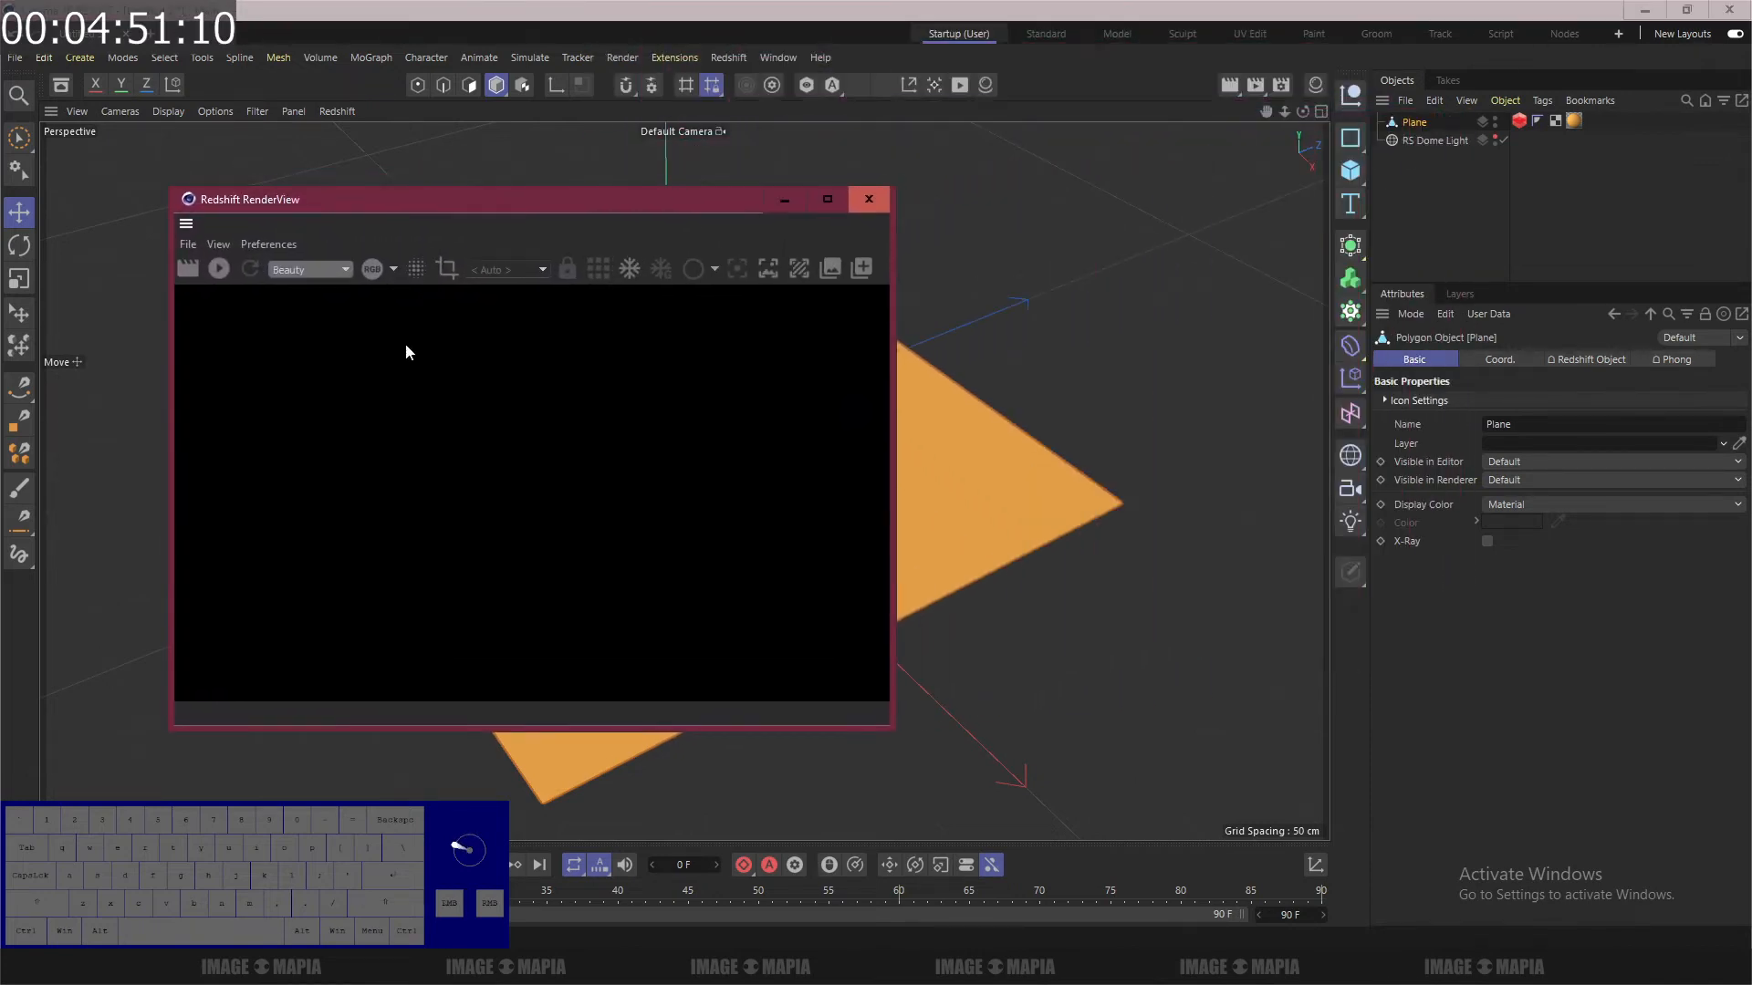
{"action": "left_click", "coordinate": [219, 269]}
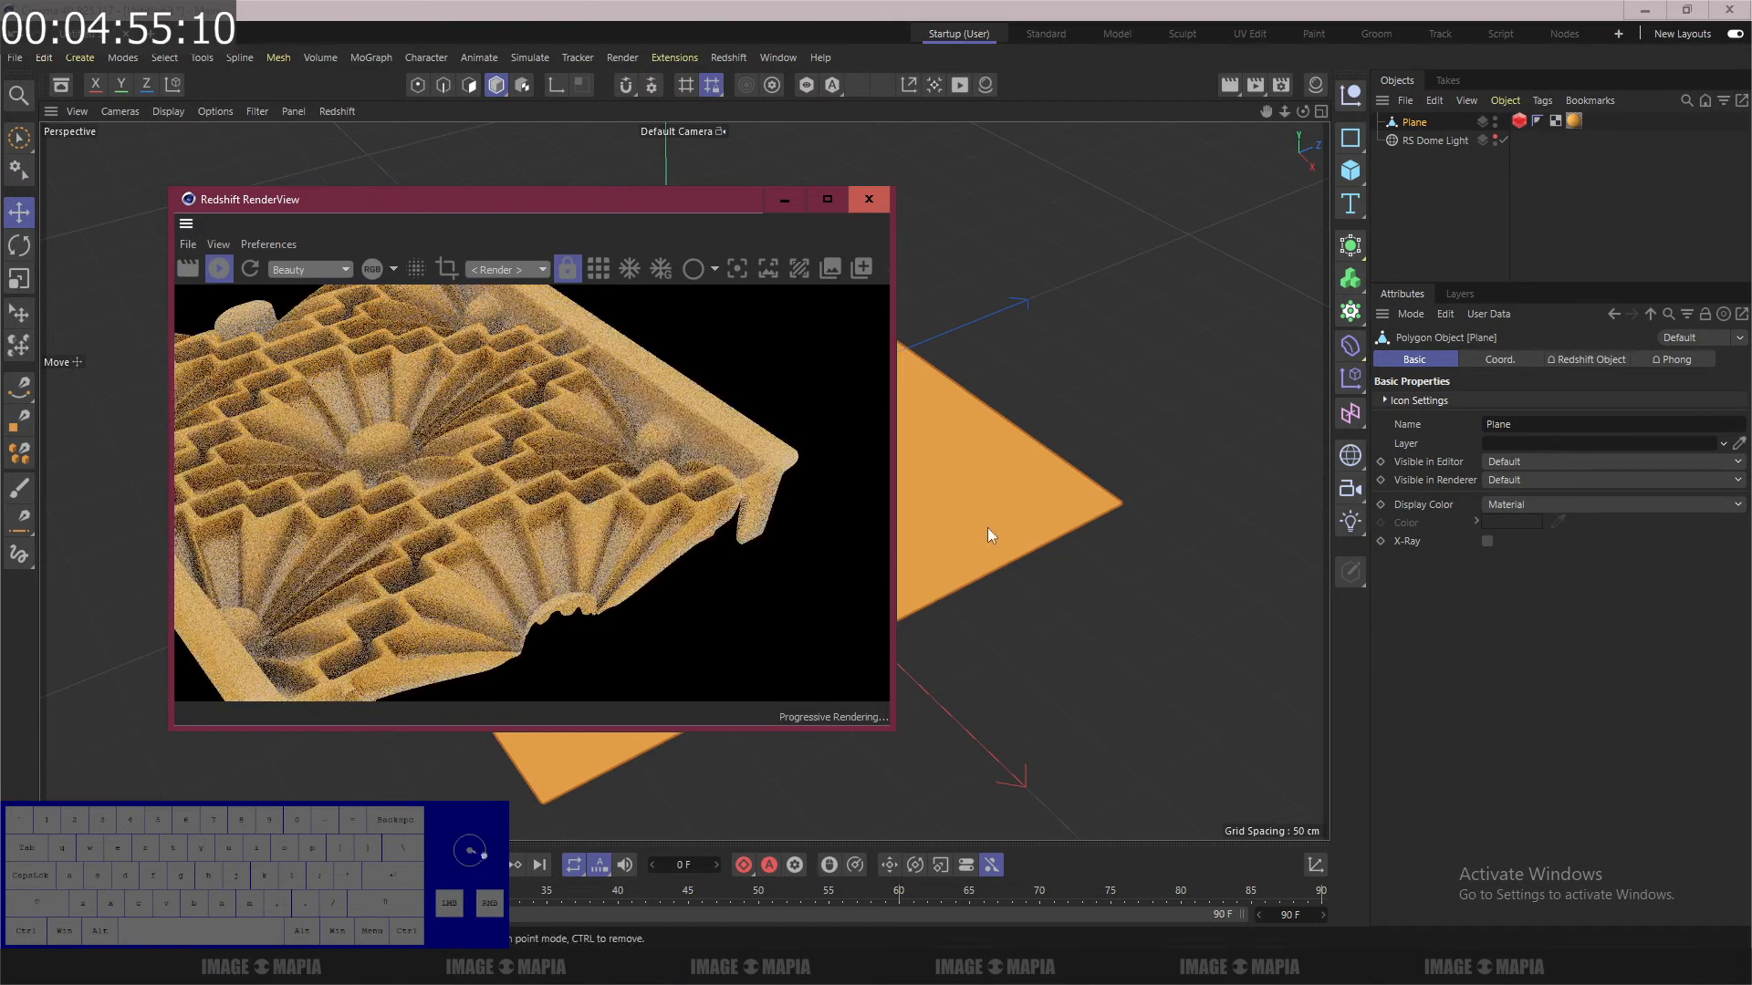
{"action": "left_click_drag", "start_coordinate": [971, 535], "coordinate": [1034, 519], "text": "alt"}
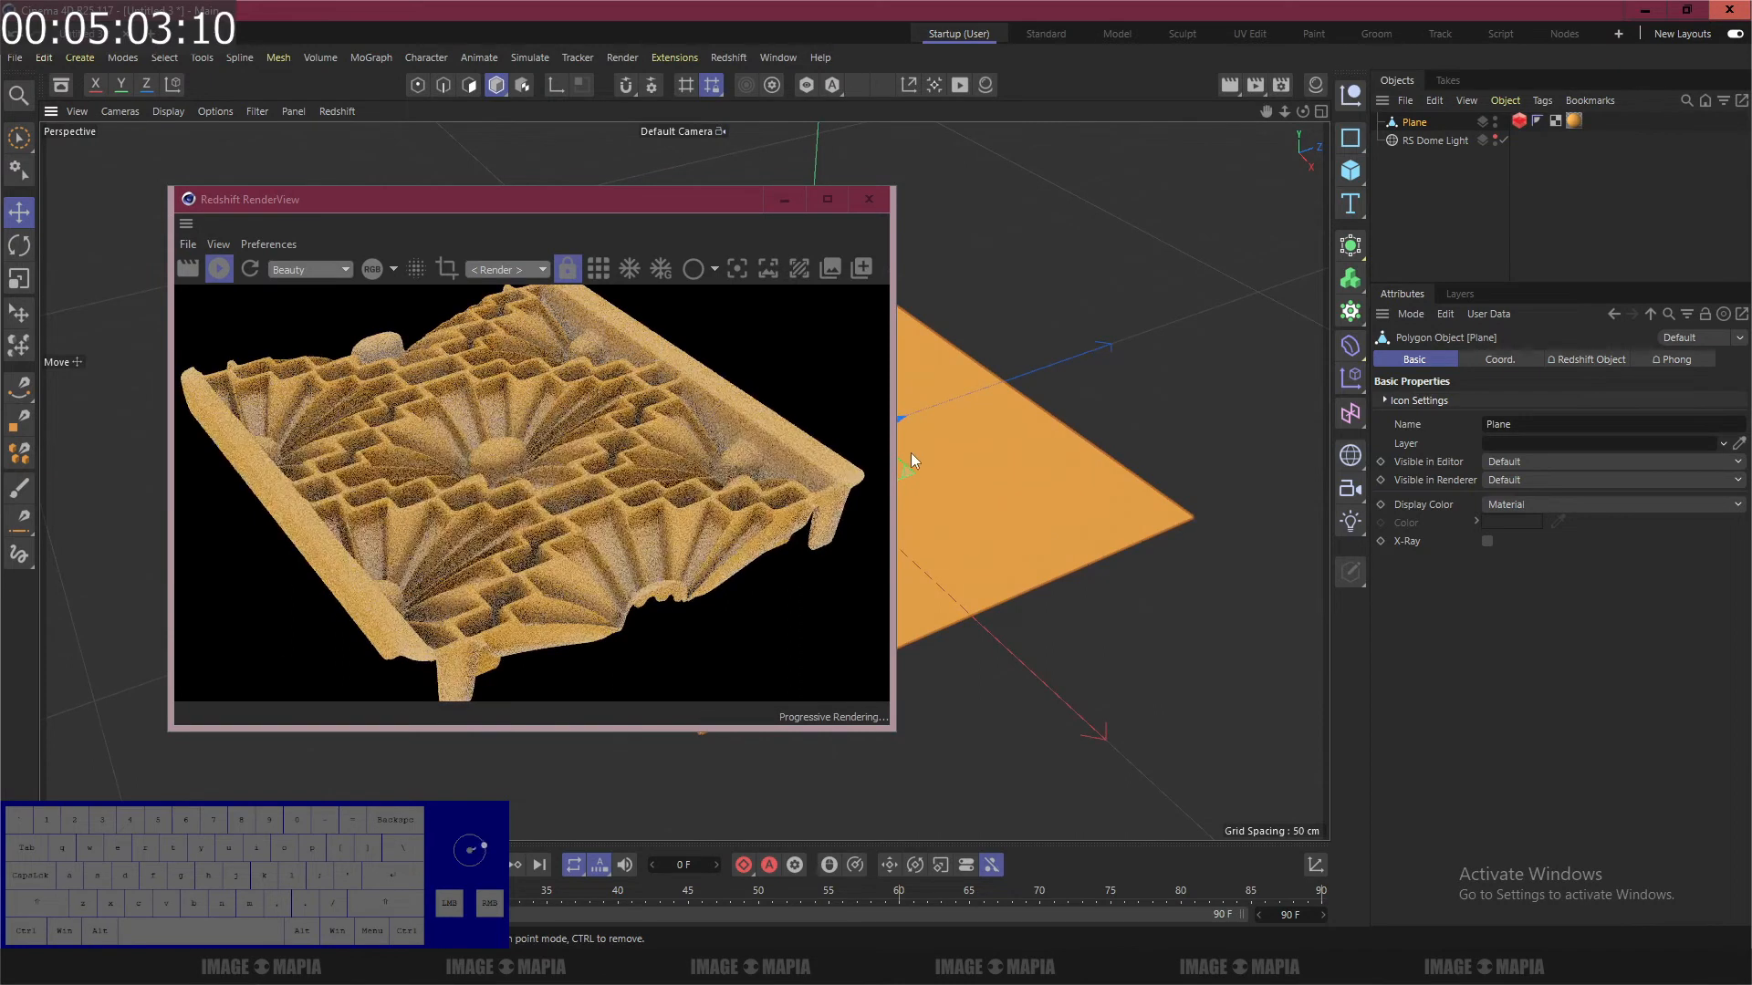
{"action": "left_click", "coordinate": [217, 270]}
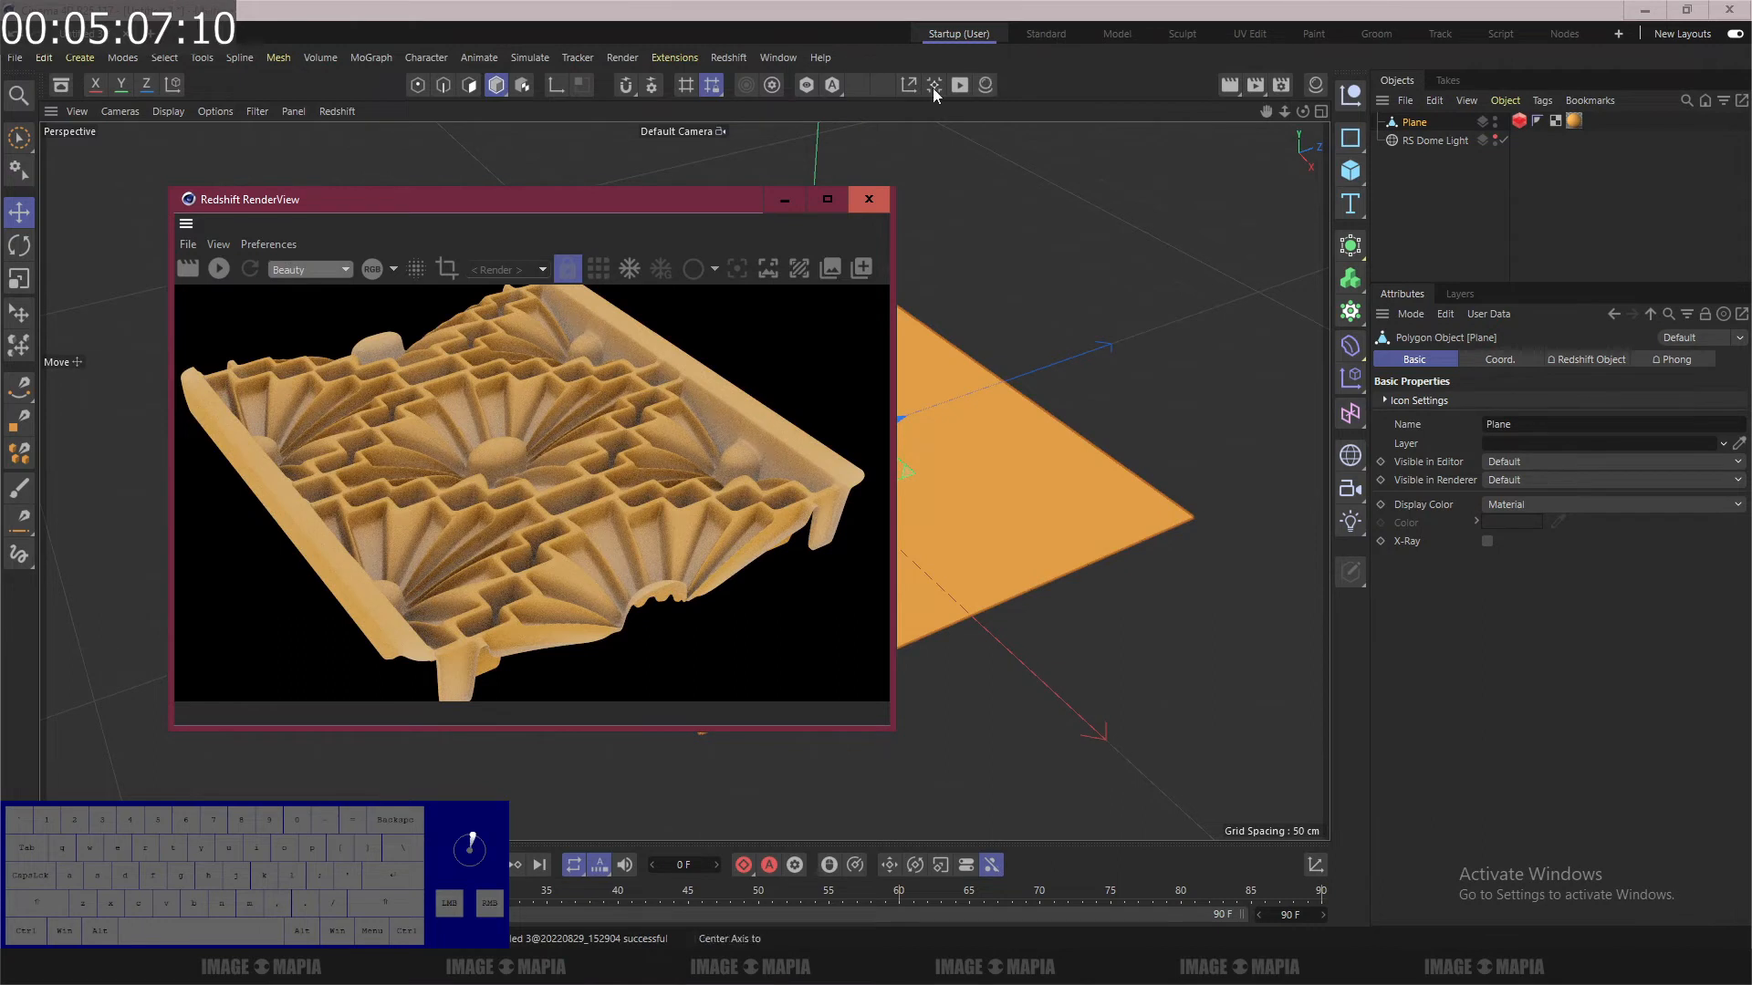
Step: Set the render output to 2840 pixels wide with the aspect ratio locked and a resolution of 300 DPI
{"action": "left_click", "coordinate": [1280, 86]}
{"action": "left_click", "coordinate": [1312, 161]}
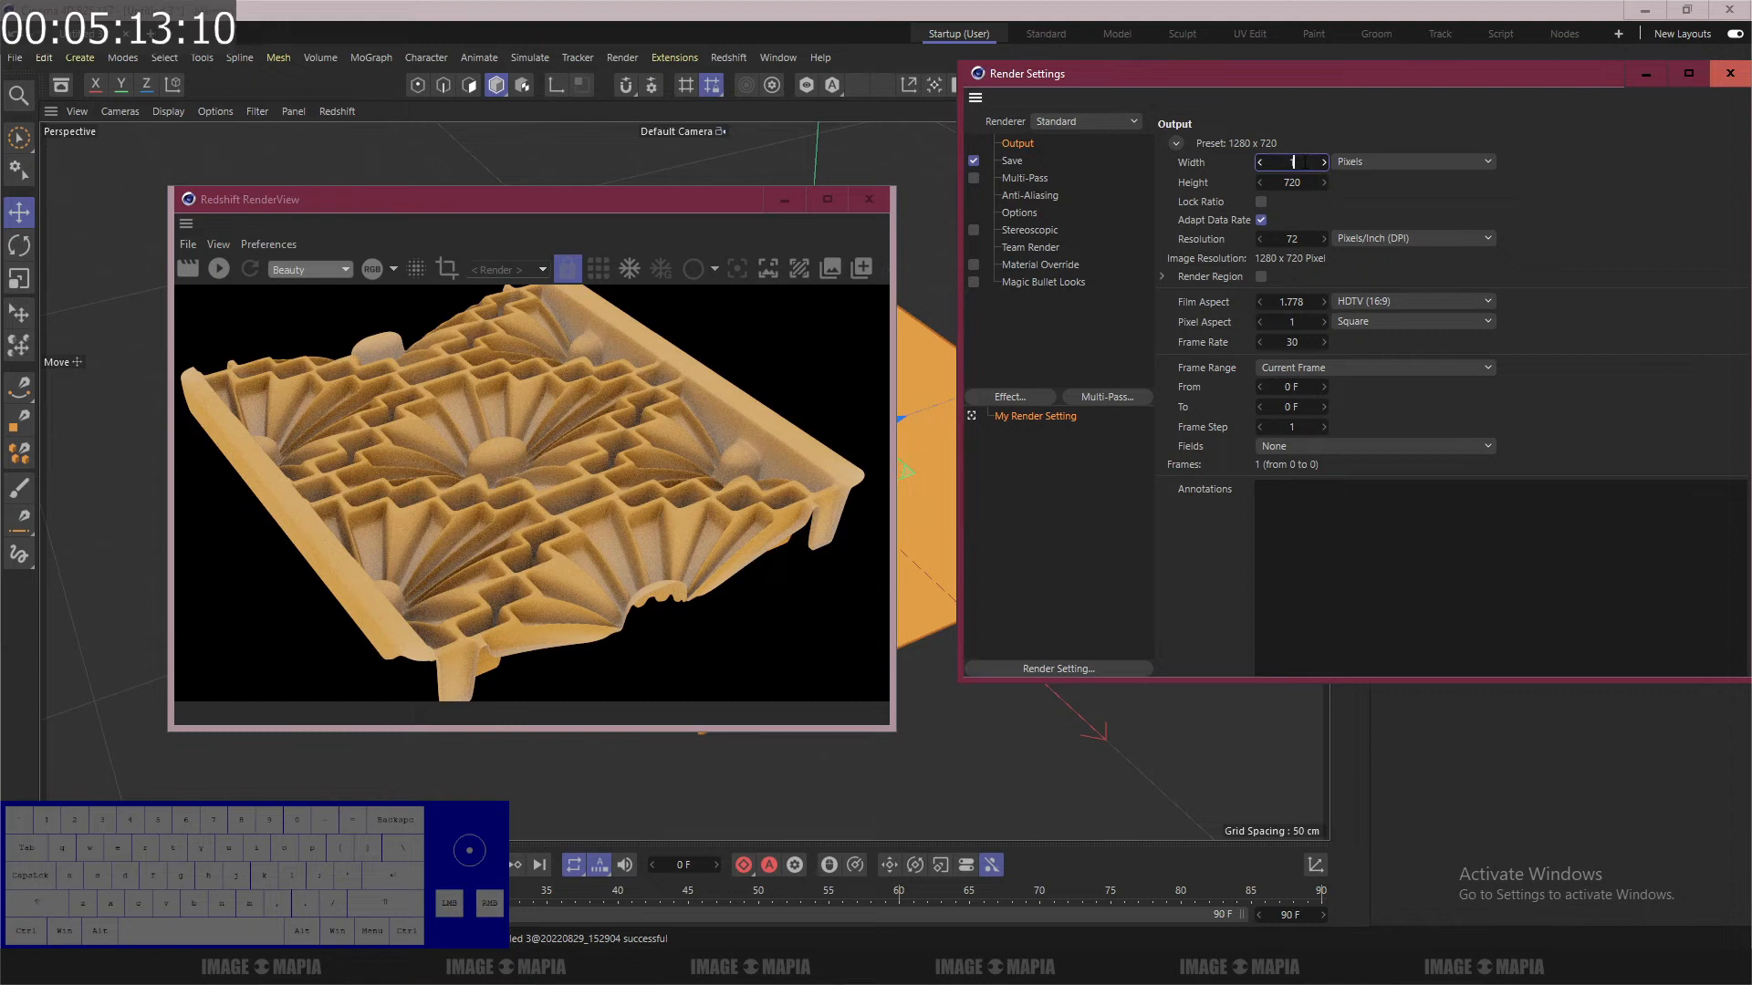
{"action": "type", "text": "284"}
{"action": "key", "text": "Return"}
{"action": "left_click", "coordinate": [1261, 201]}
{"action": "double_click", "coordinate": [1292, 161]}
{"action": "type", "text": "2840"}
{"action": "key", "text": "Return"}
{"action": "left_click", "coordinate": [1293, 239]}
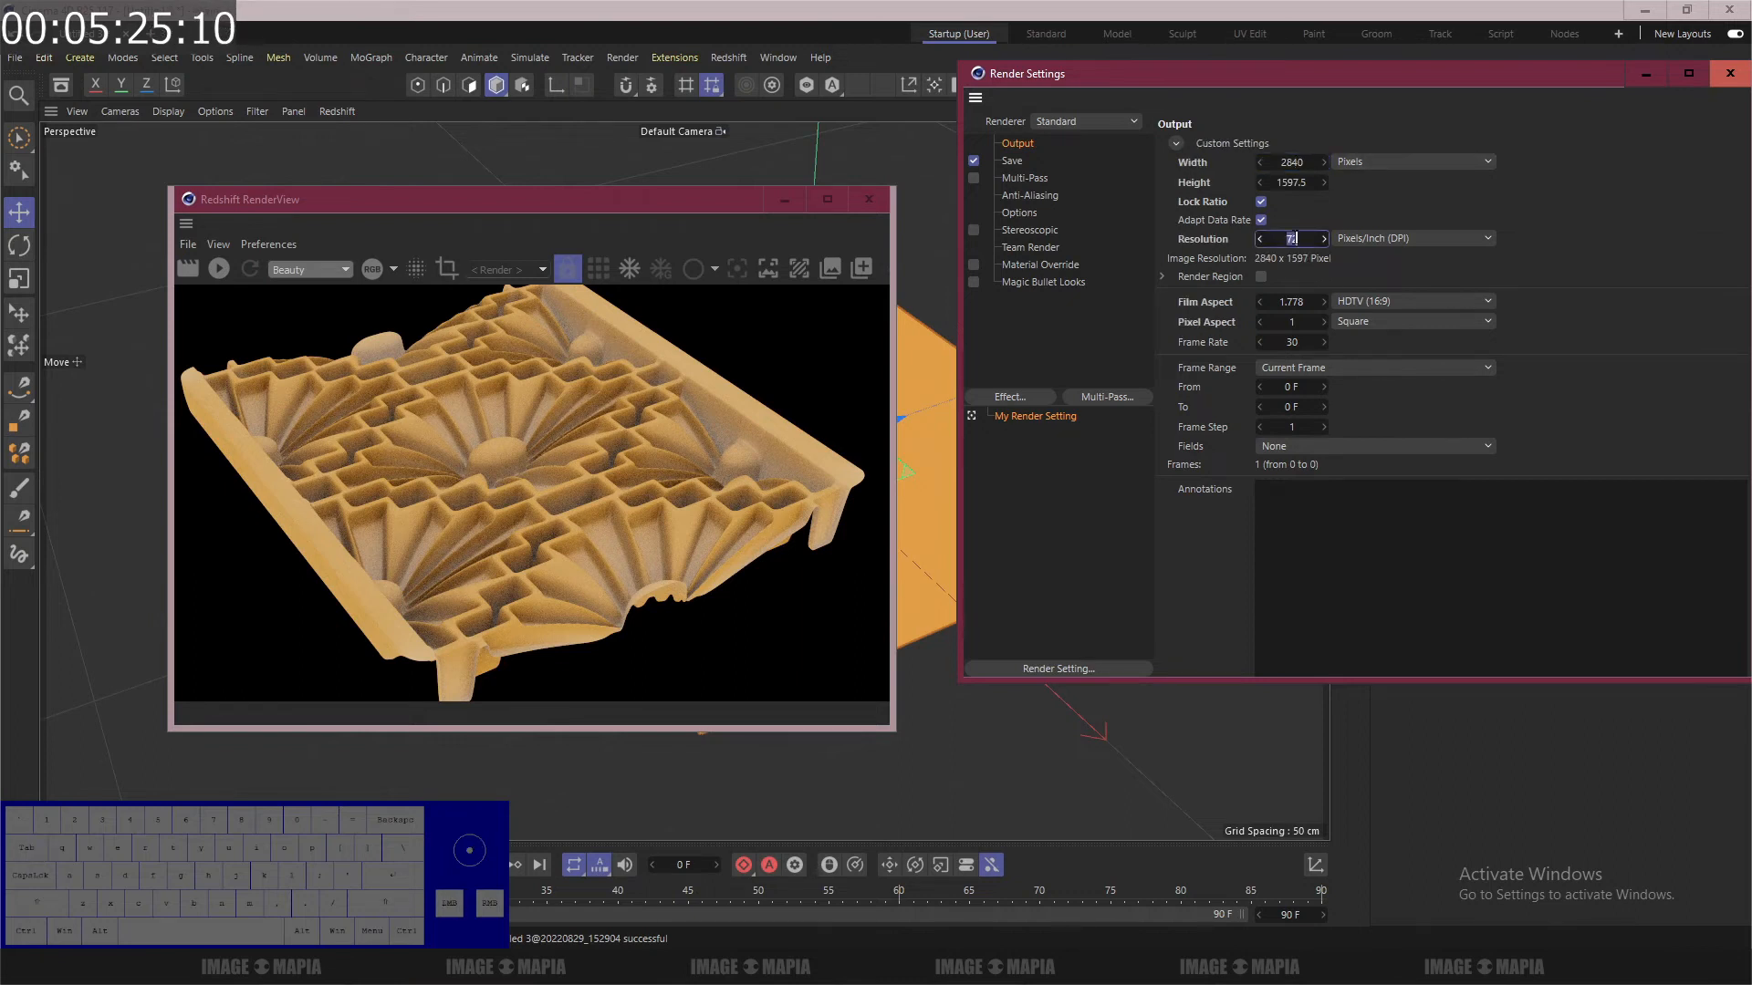
{"action": "type", "text": "300"}
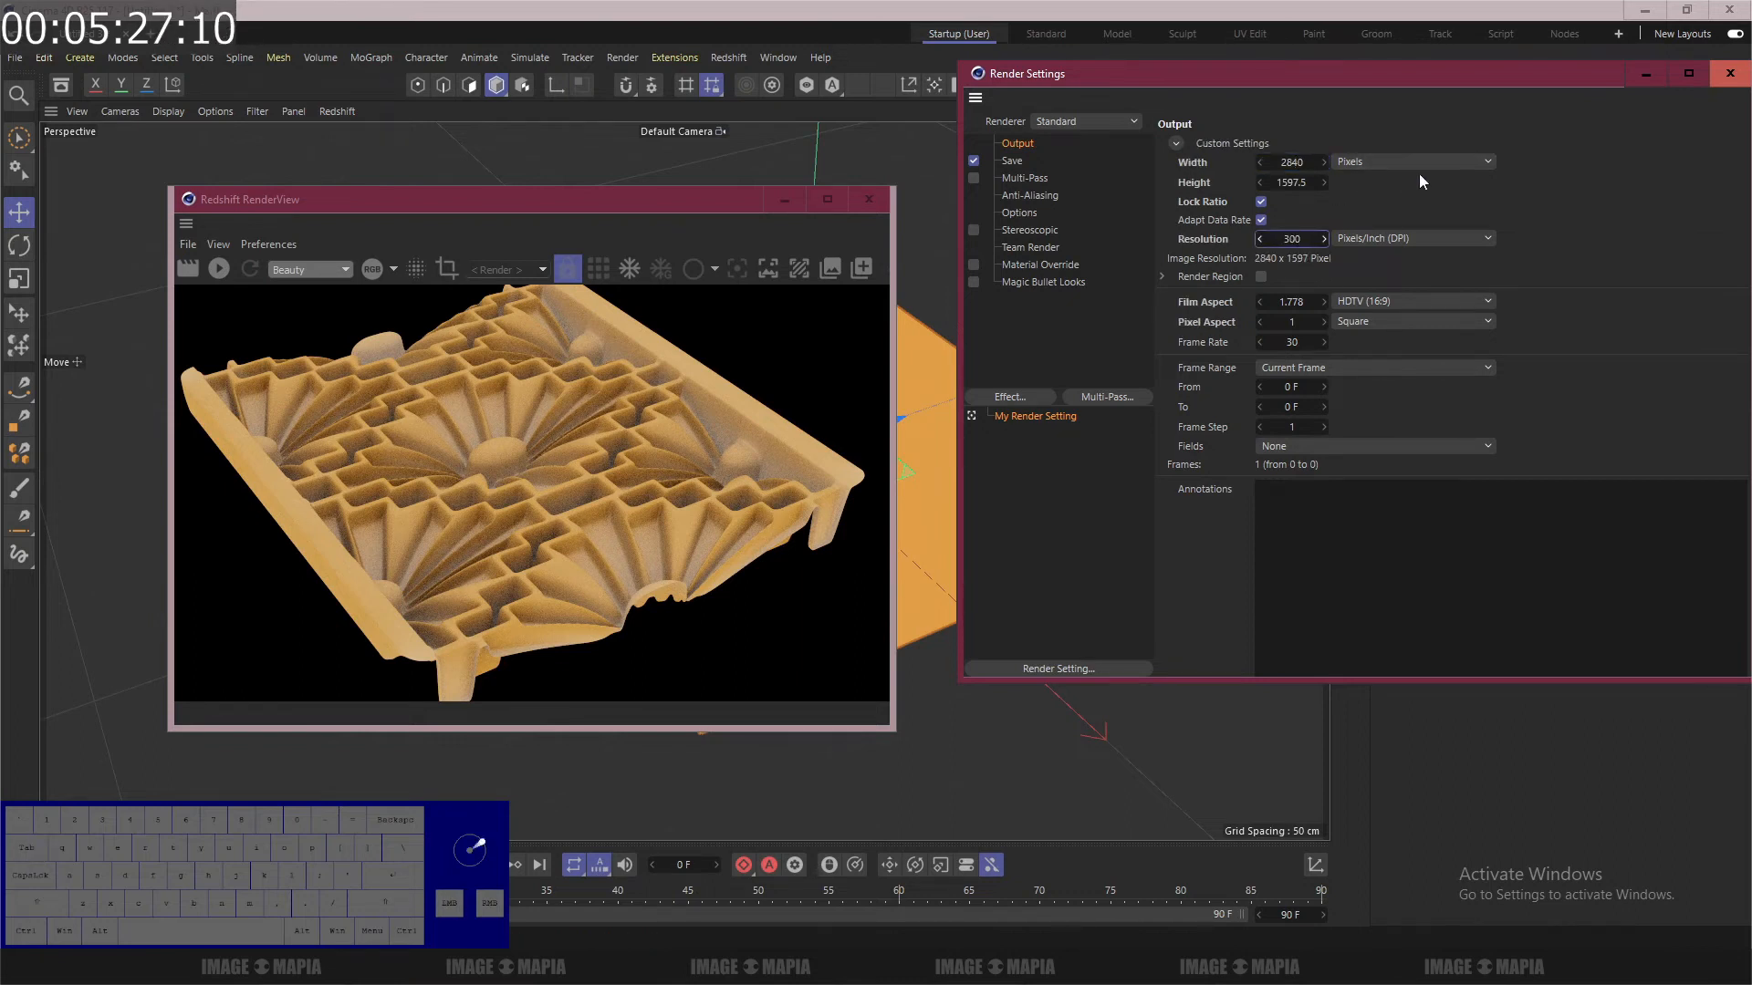
{"action": "left_click", "coordinate": [1727, 75]}
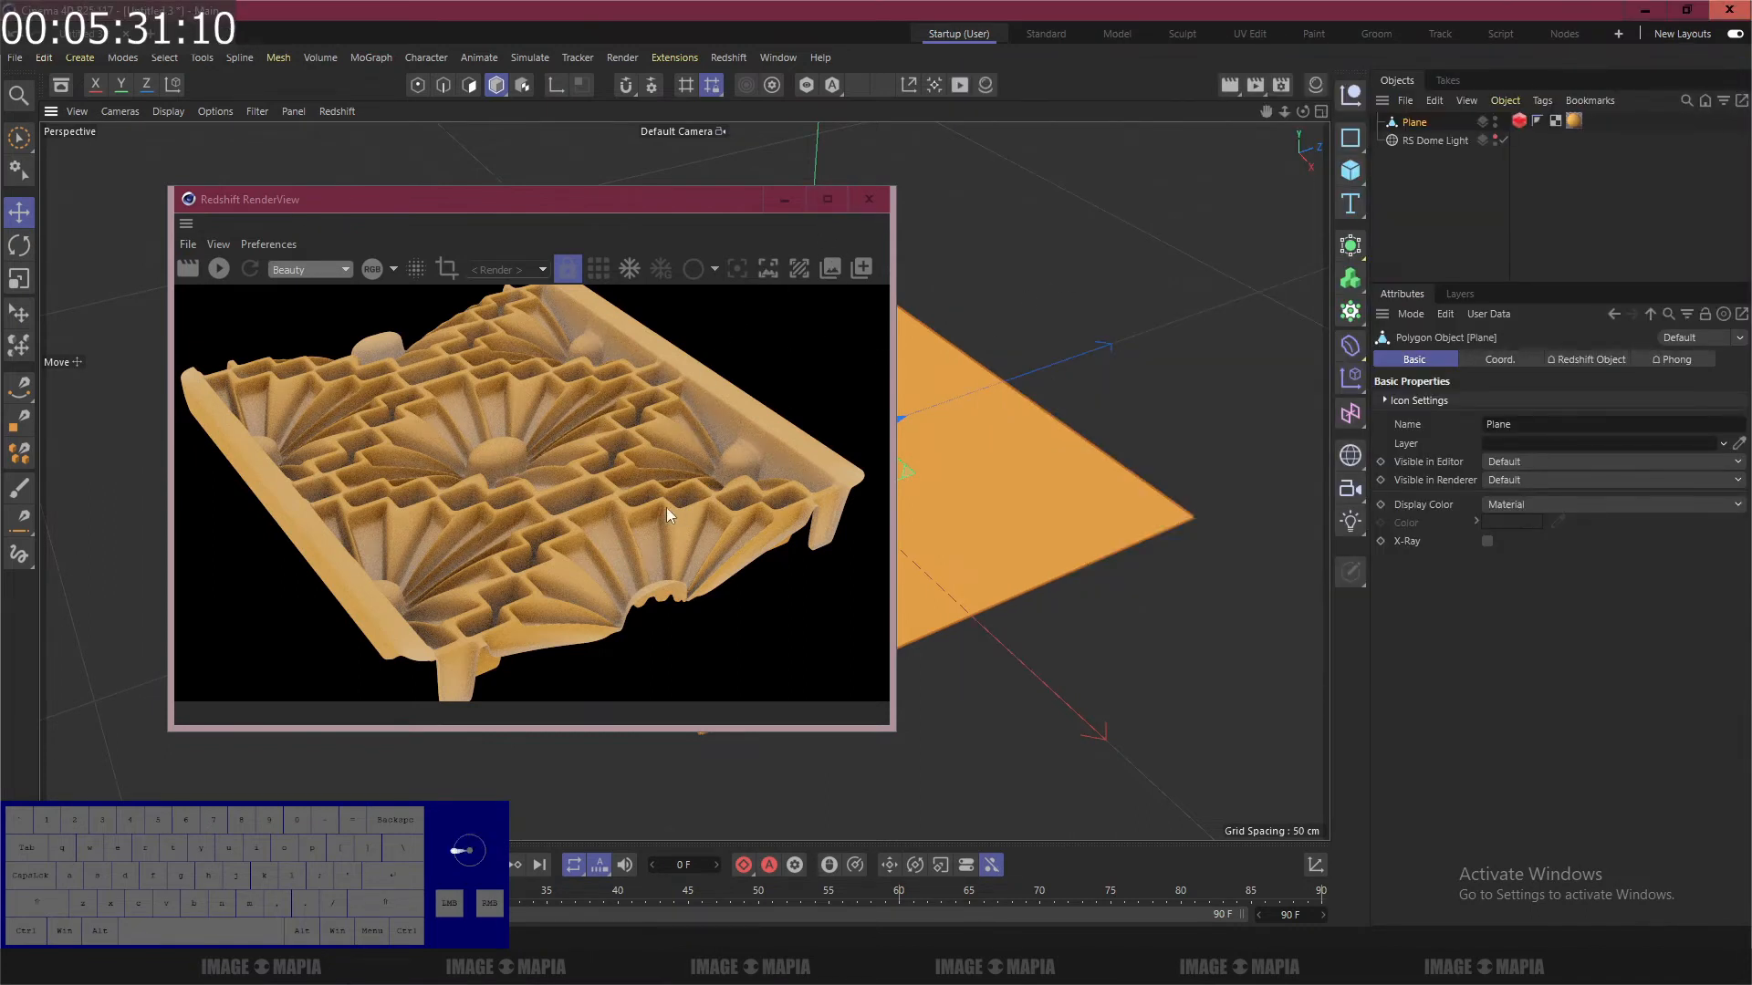
Step: Restart the live Redshift render of the plane from a slightly steeper view angle
{"action": "scroll", "coordinate": [666, 507], "scroll_direction": "down", "scroll_amount": 1}
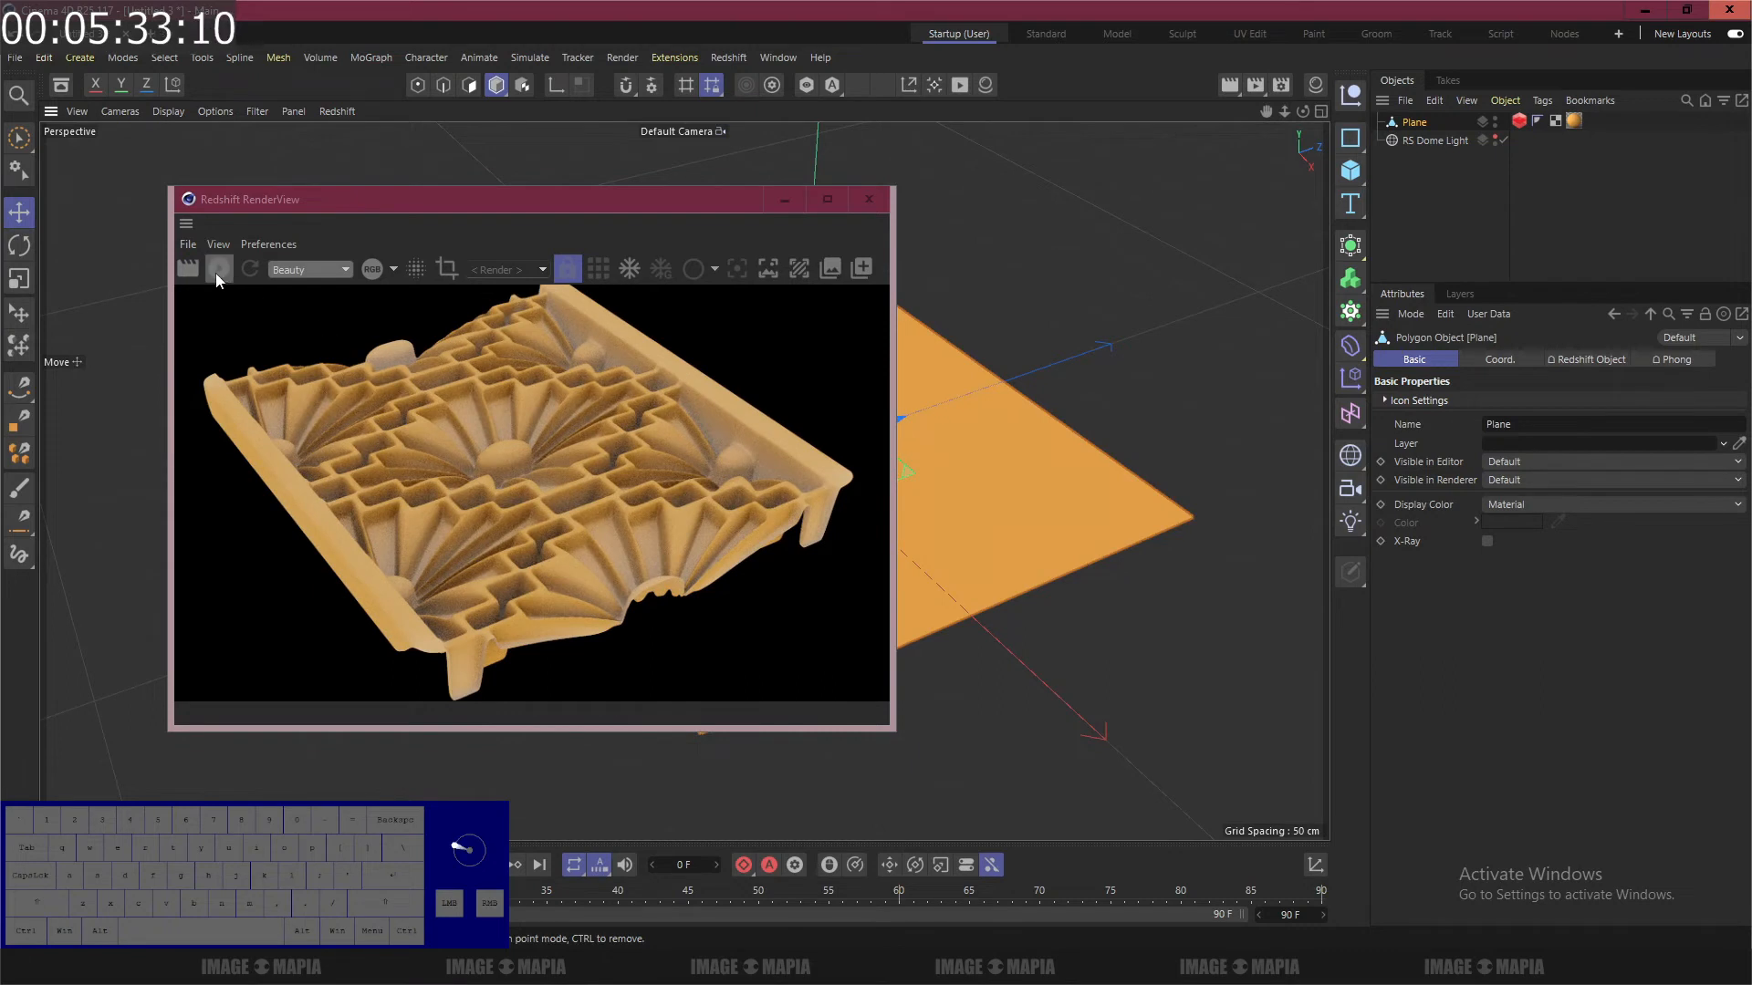
{"action": "mouse_move", "coordinate": [978, 494]}
{"action": "left_mouse_down", "text": "alt"}
{"action": "mouse_move", "coordinate": [998, 506]}
{"action": "mouse_move", "coordinate": [989, 522]}
{"action": "mouse_move", "coordinate": [951, 501]}
{"action": "mouse_move", "coordinate": [973, 515]}
{"action": "mouse_move", "coordinate": [958, 517]}
{"action": "left_mouse_up", "text": "alt"}
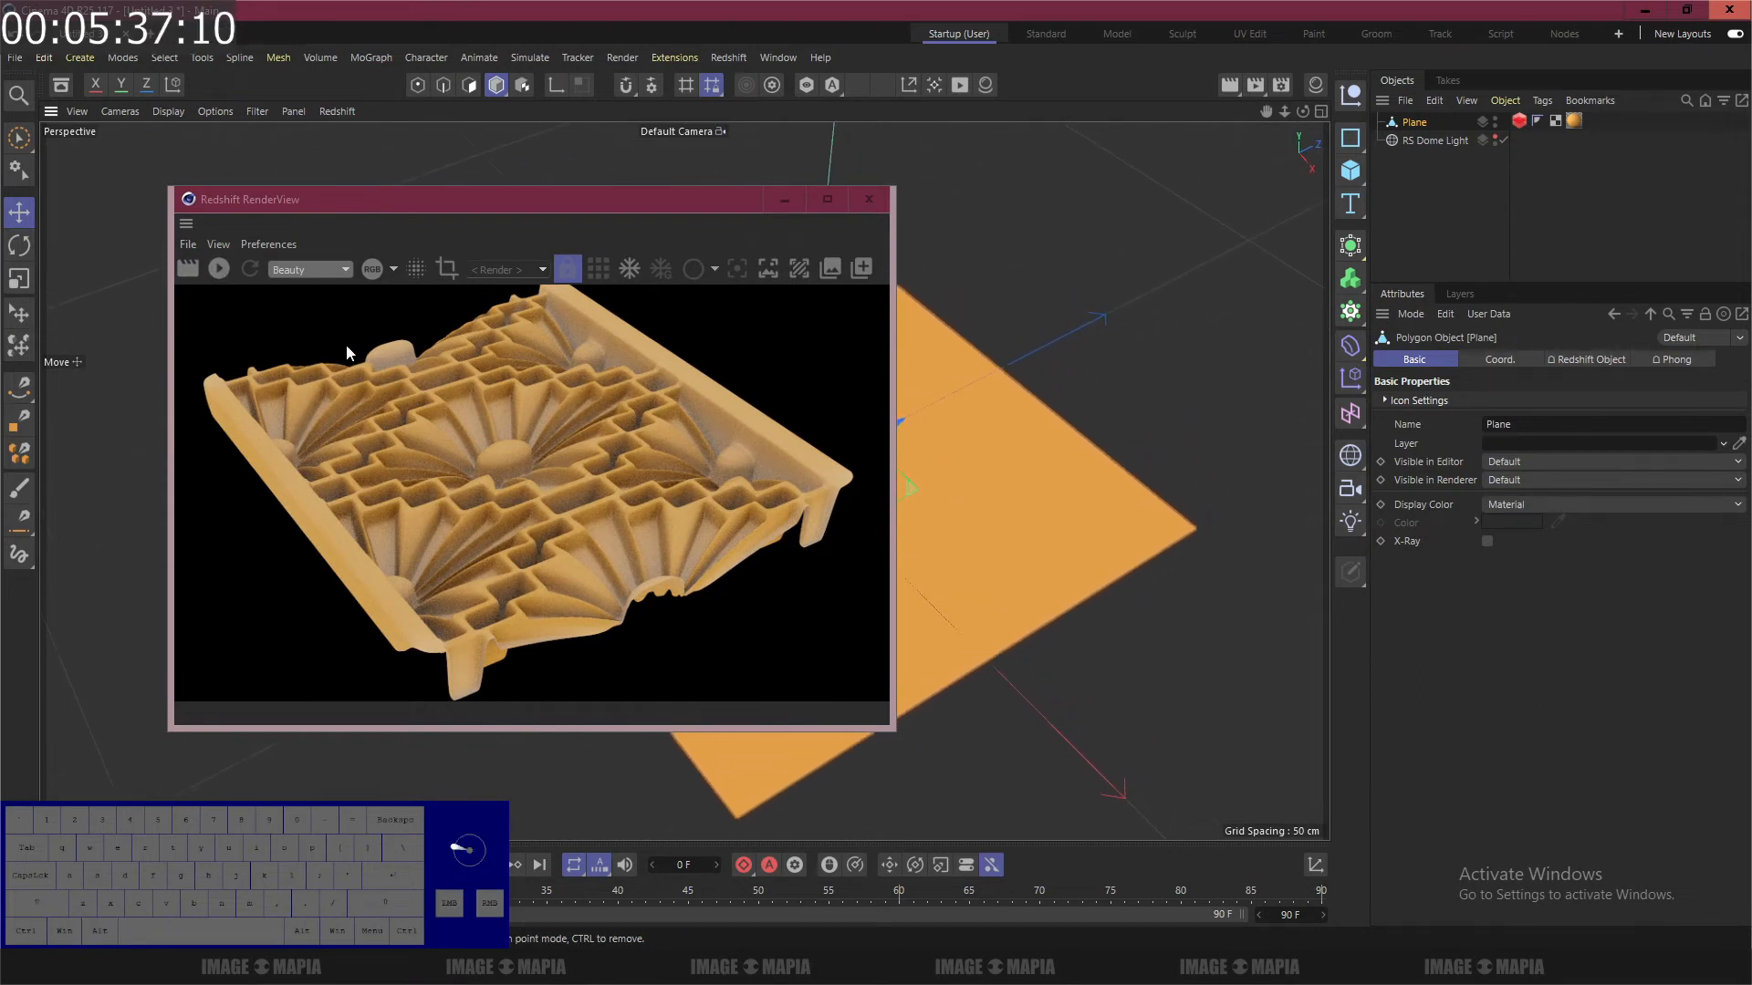
{"action": "left_click", "coordinate": [211, 272]}
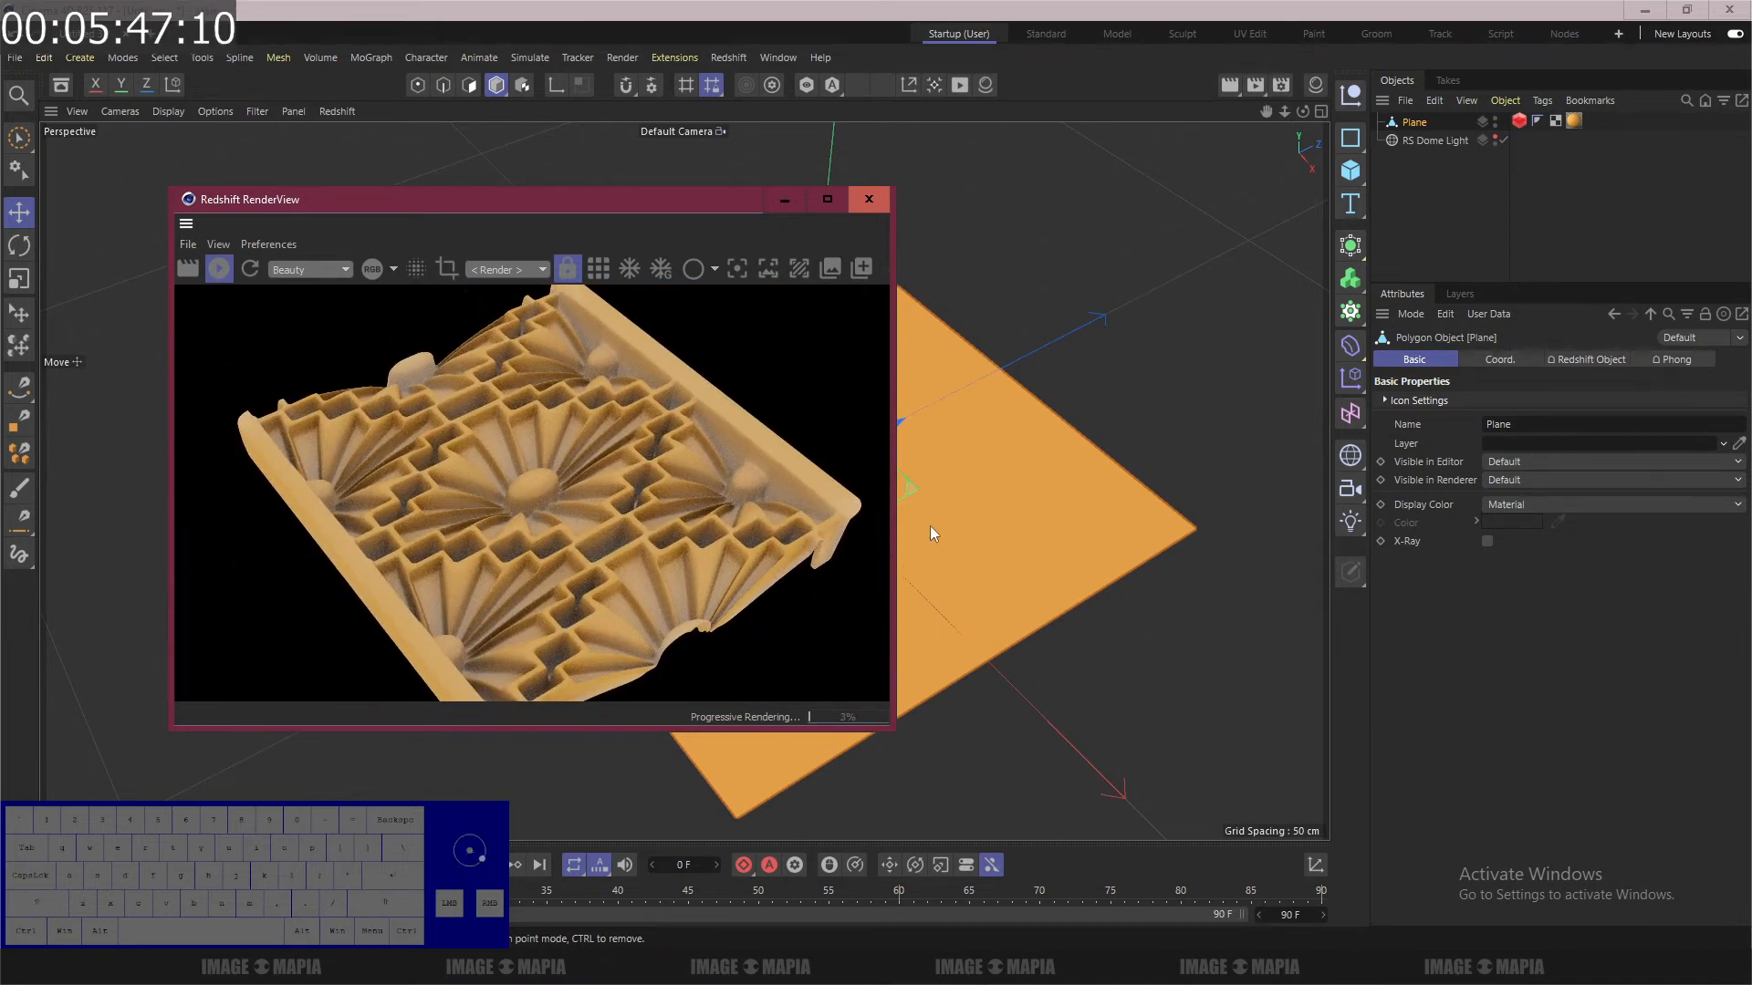
Step: Stretch the plane along its X axis into a longer rectangle while the live render runs
{"action": "left_click_drag", "start_coordinate": [962, 505], "coordinate": [1033, 533], "text": "alt"}
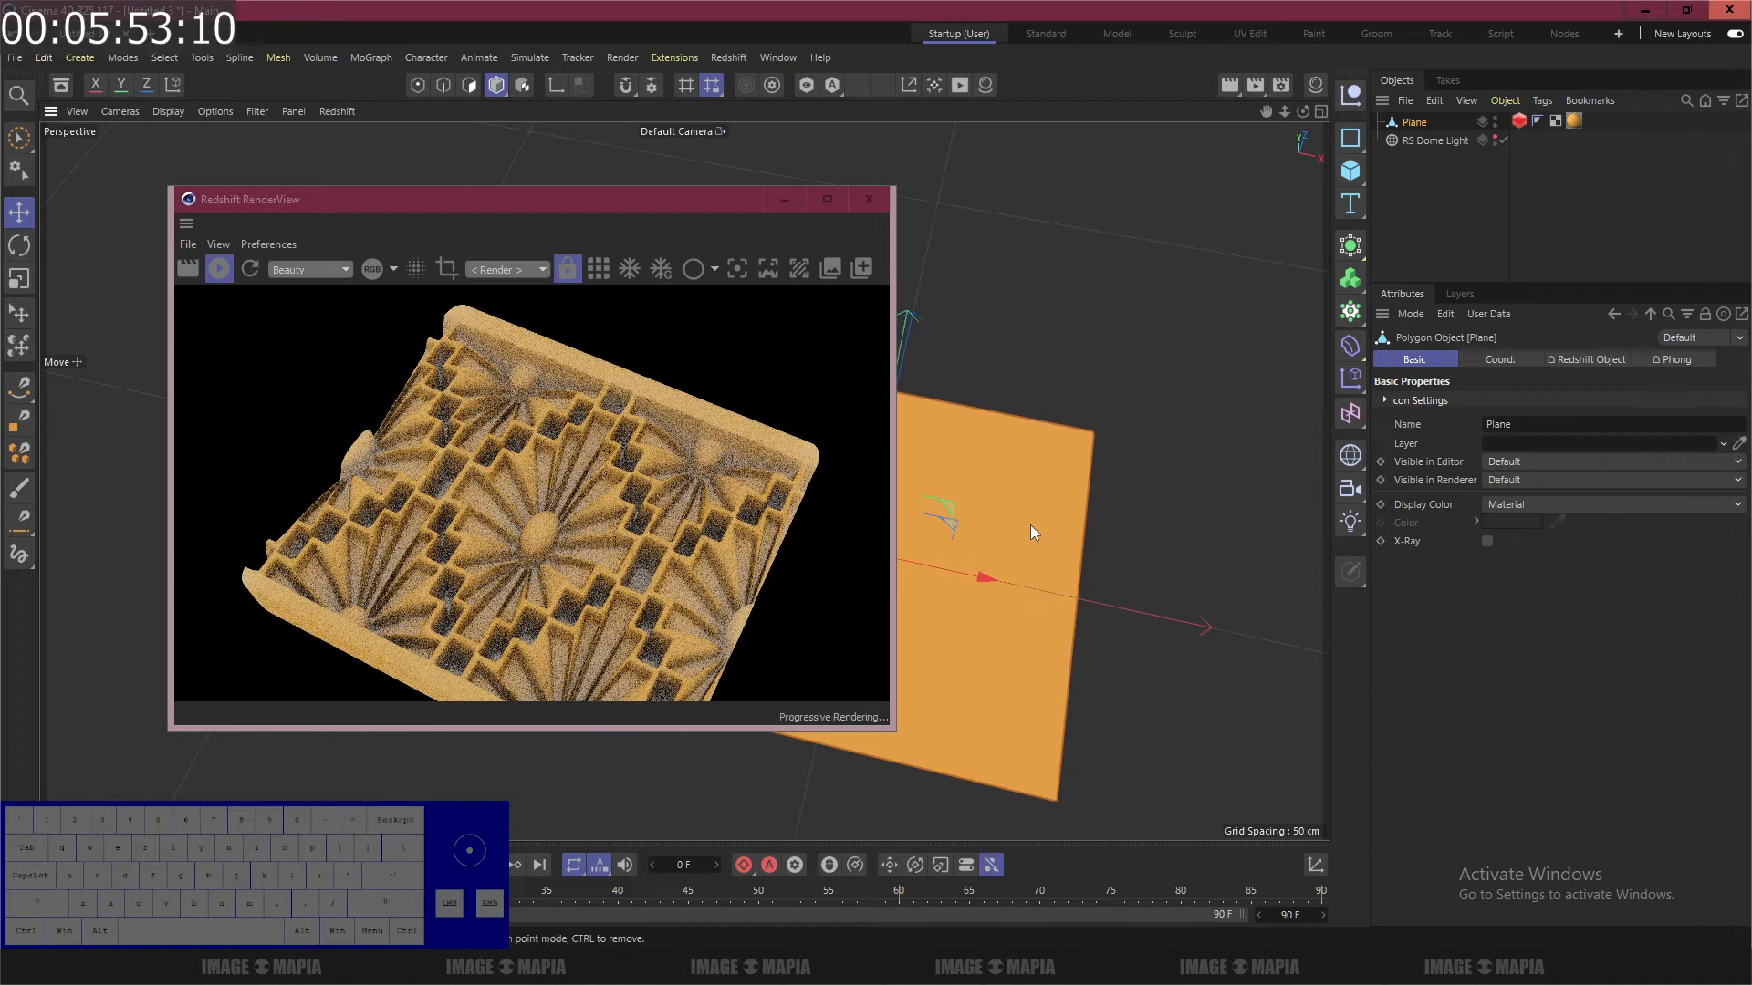
{"action": "key", "text": "t"}
{"action": "left_click_drag", "start_coordinate": [994, 578], "coordinate": [1111, 602]}
{"action": "key", "text": "e"}
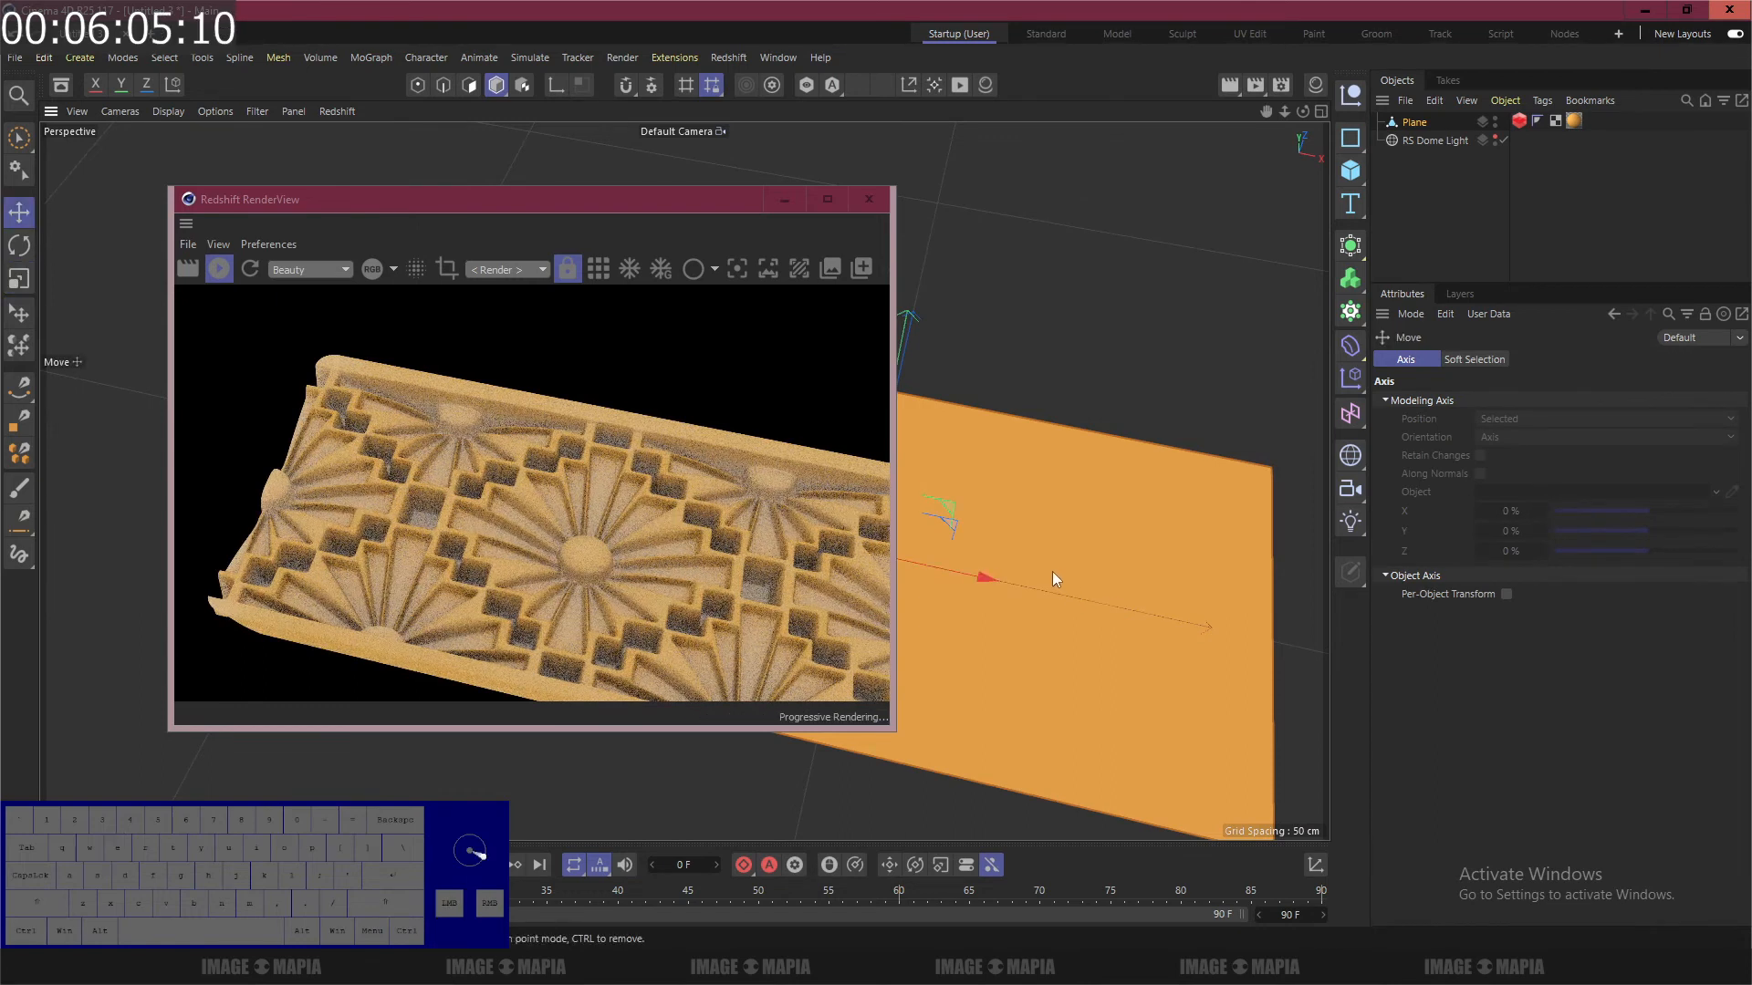
Step: Examine the stretched plane's displacement in the live render from above and edge-on, ending with the whole panel framed at an angle
{"action": "scroll", "coordinate": [1035, 562], "scroll_direction": "down", "scroll_amount": 3}
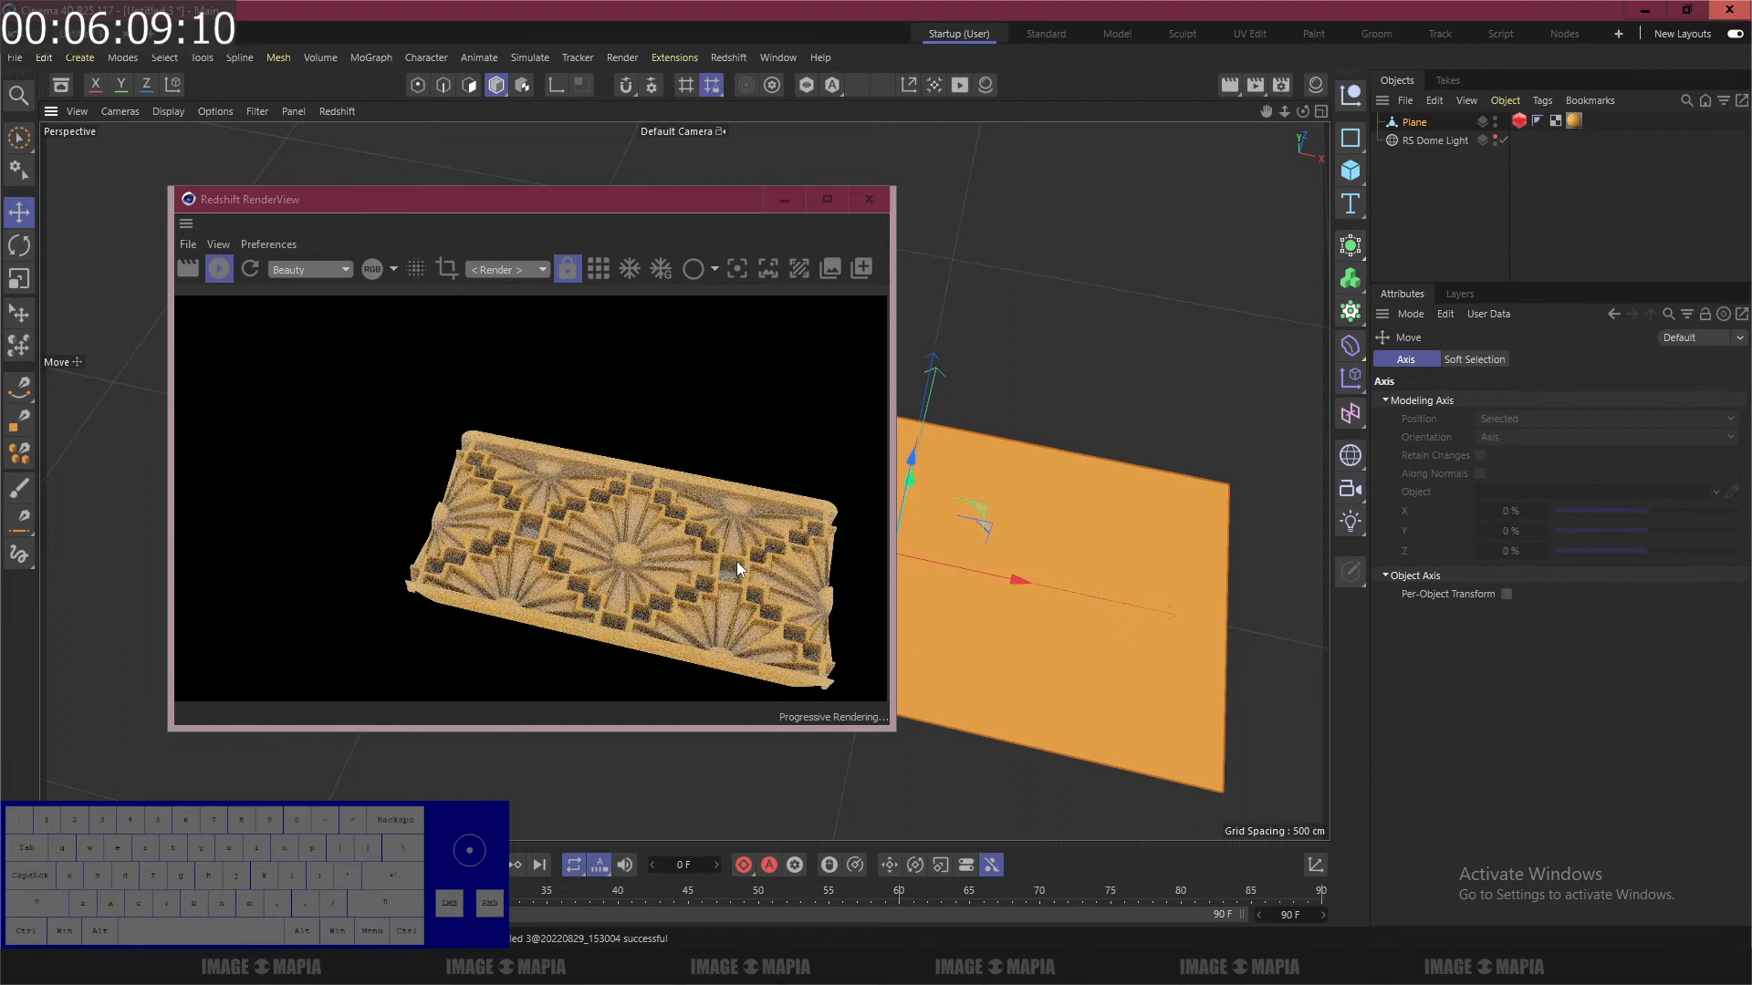
{"action": "scroll", "coordinate": [1018, 549], "scroll_direction": "up", "scroll_amount": 3}
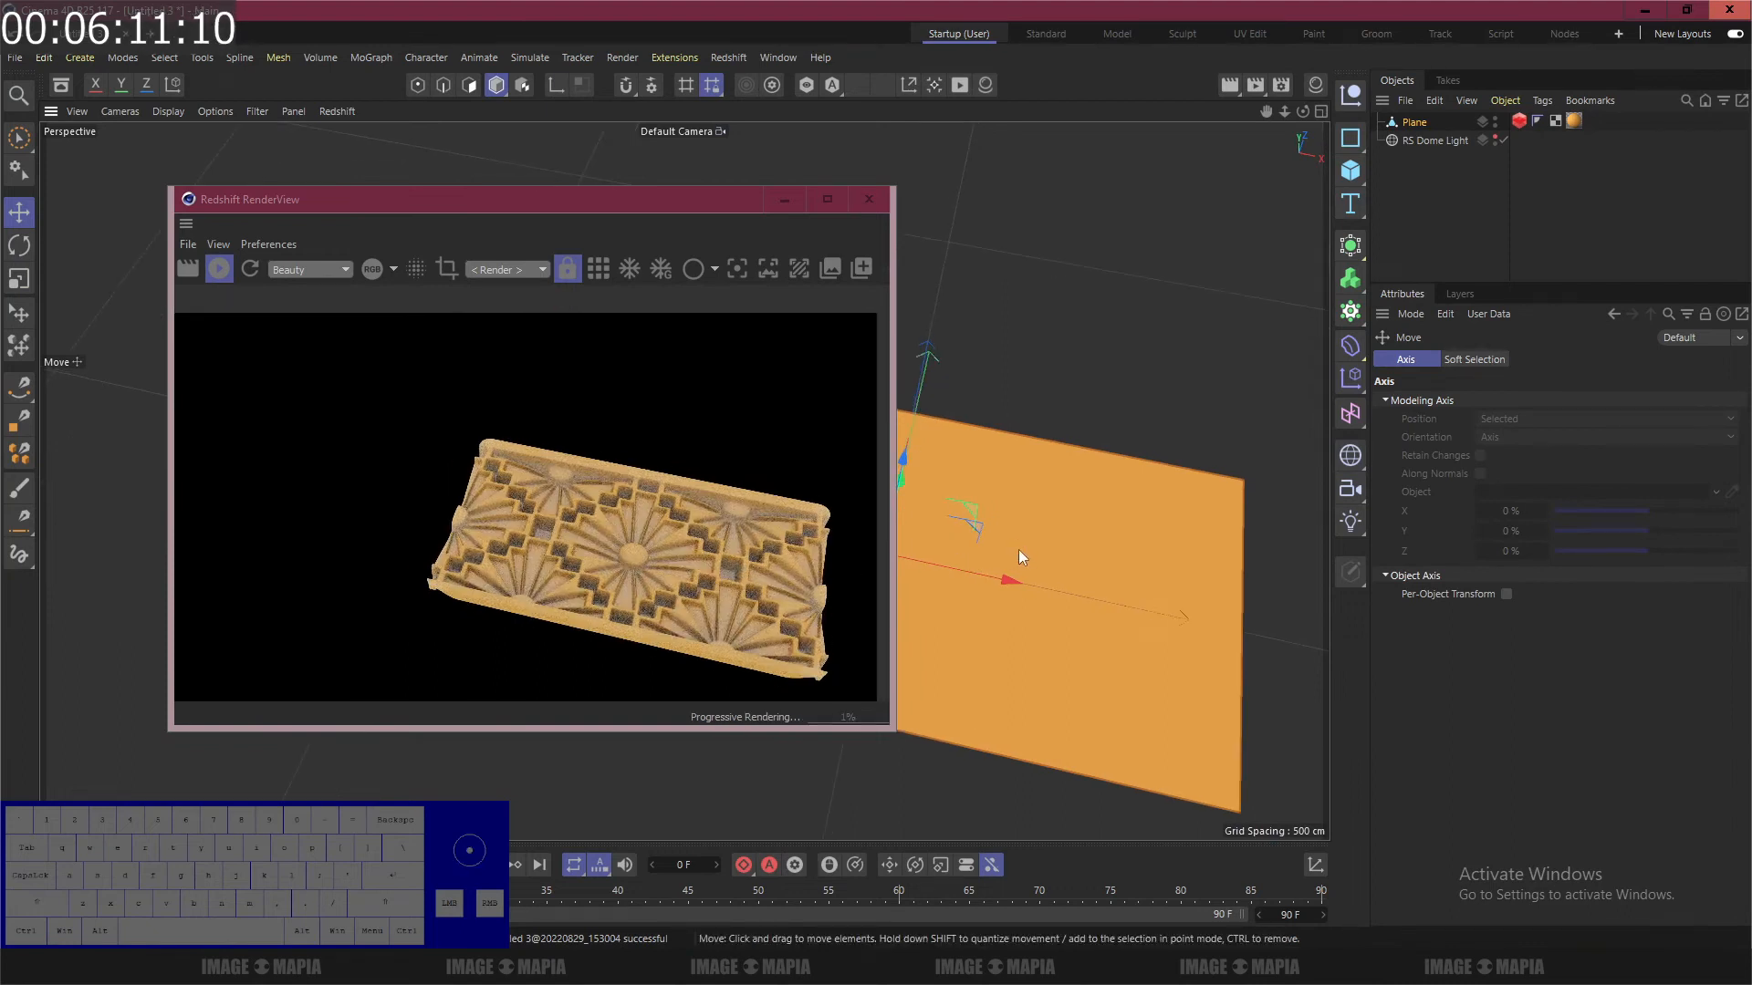
{"action": "left_click_drag", "start_coordinate": [1030, 550], "coordinate": [823, 427], "text": "alt"}
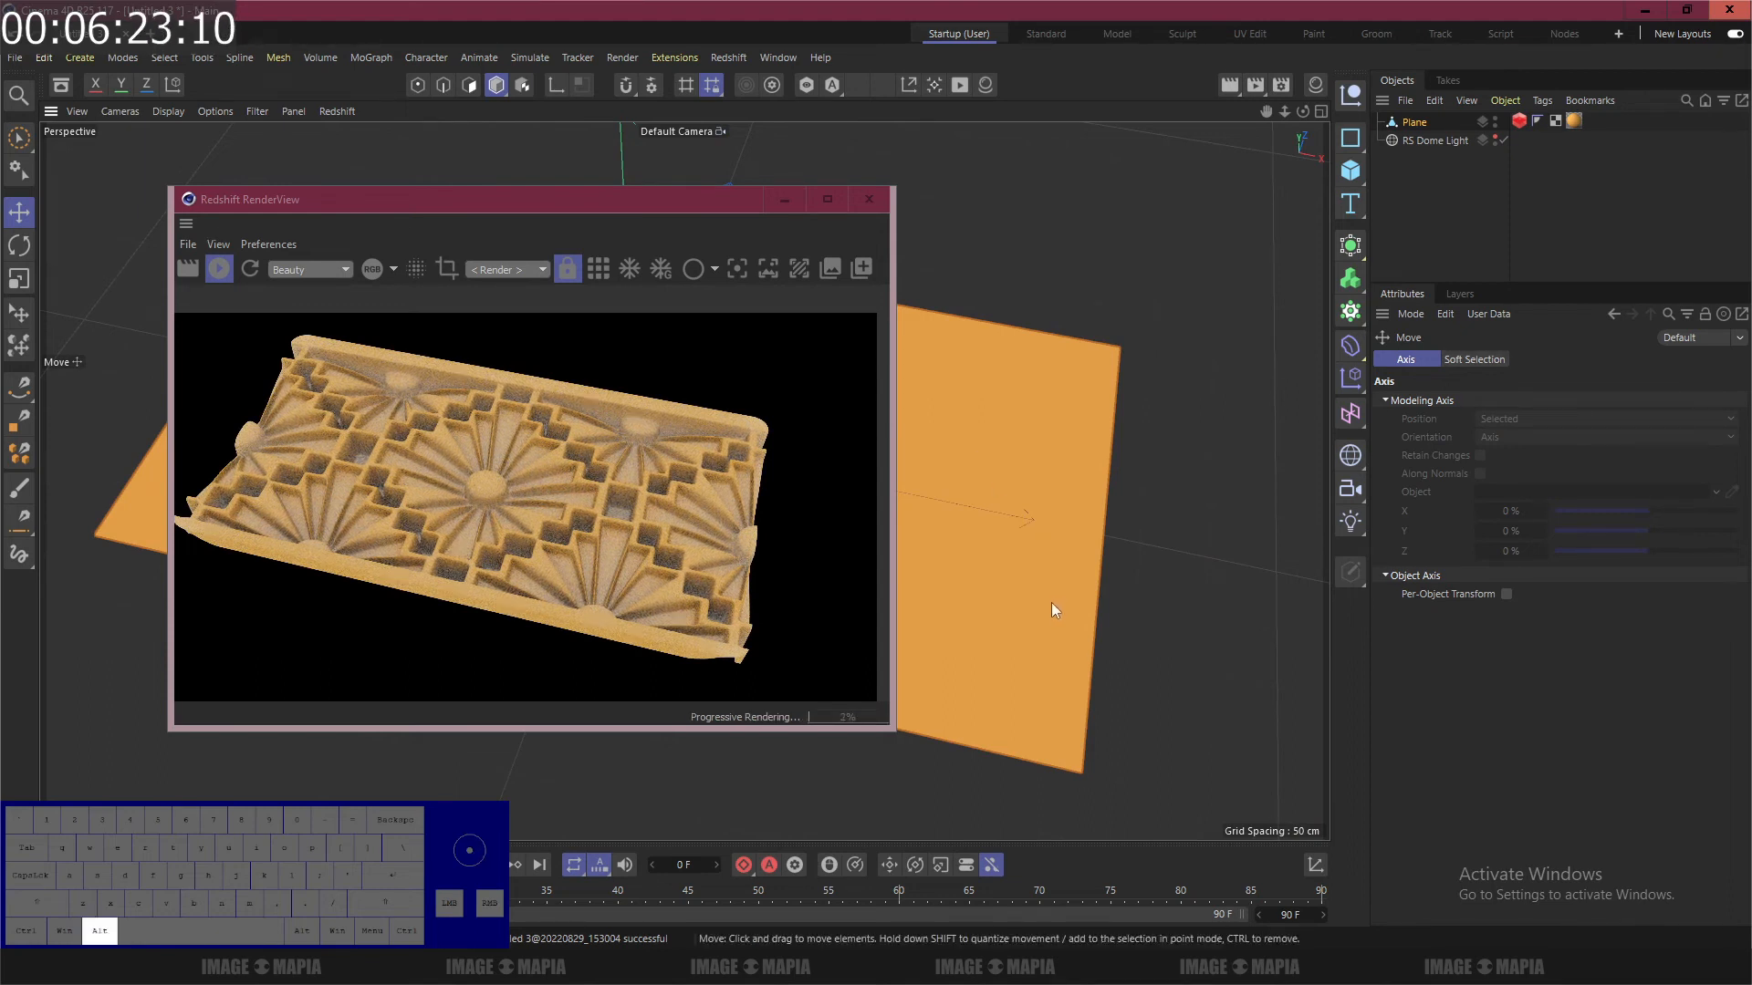
{"action": "key", "text": "alt"}
{"action": "left_click_drag", "start_coordinate": [1053, 610], "coordinate": [965, 480], "text": "alt"}
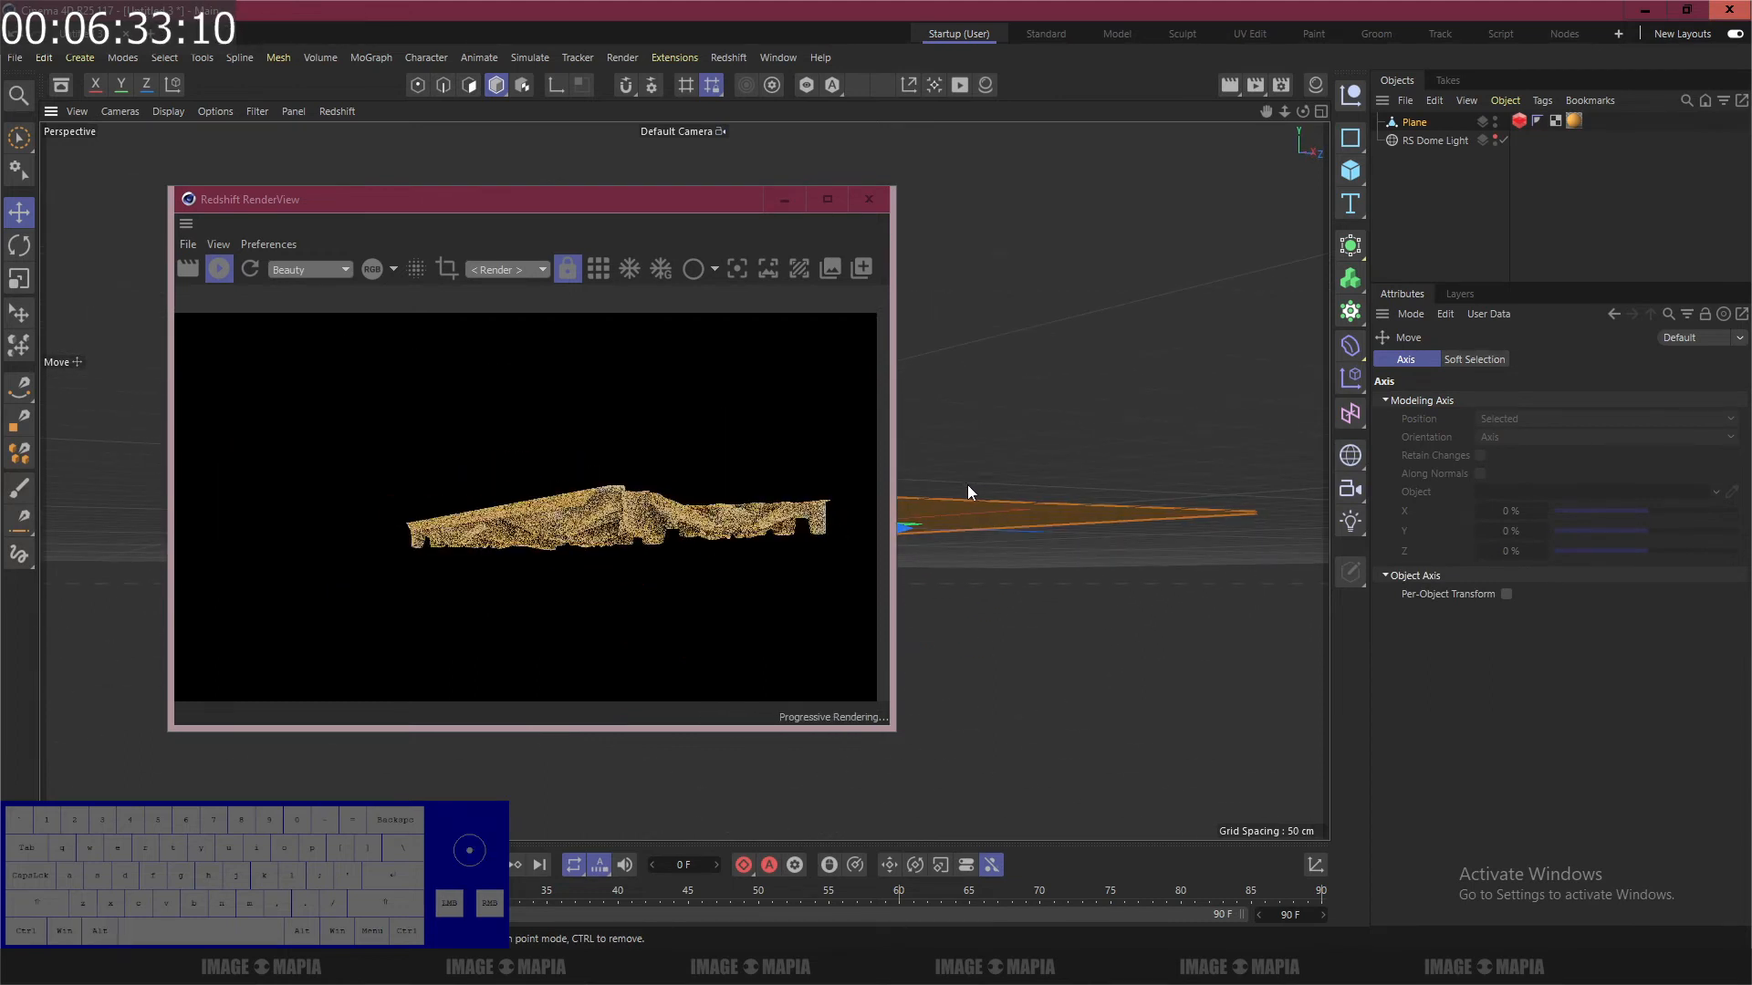
{"action": "left_click_drag", "start_coordinate": [968, 486], "coordinate": [1059, 650], "text": "alt"}
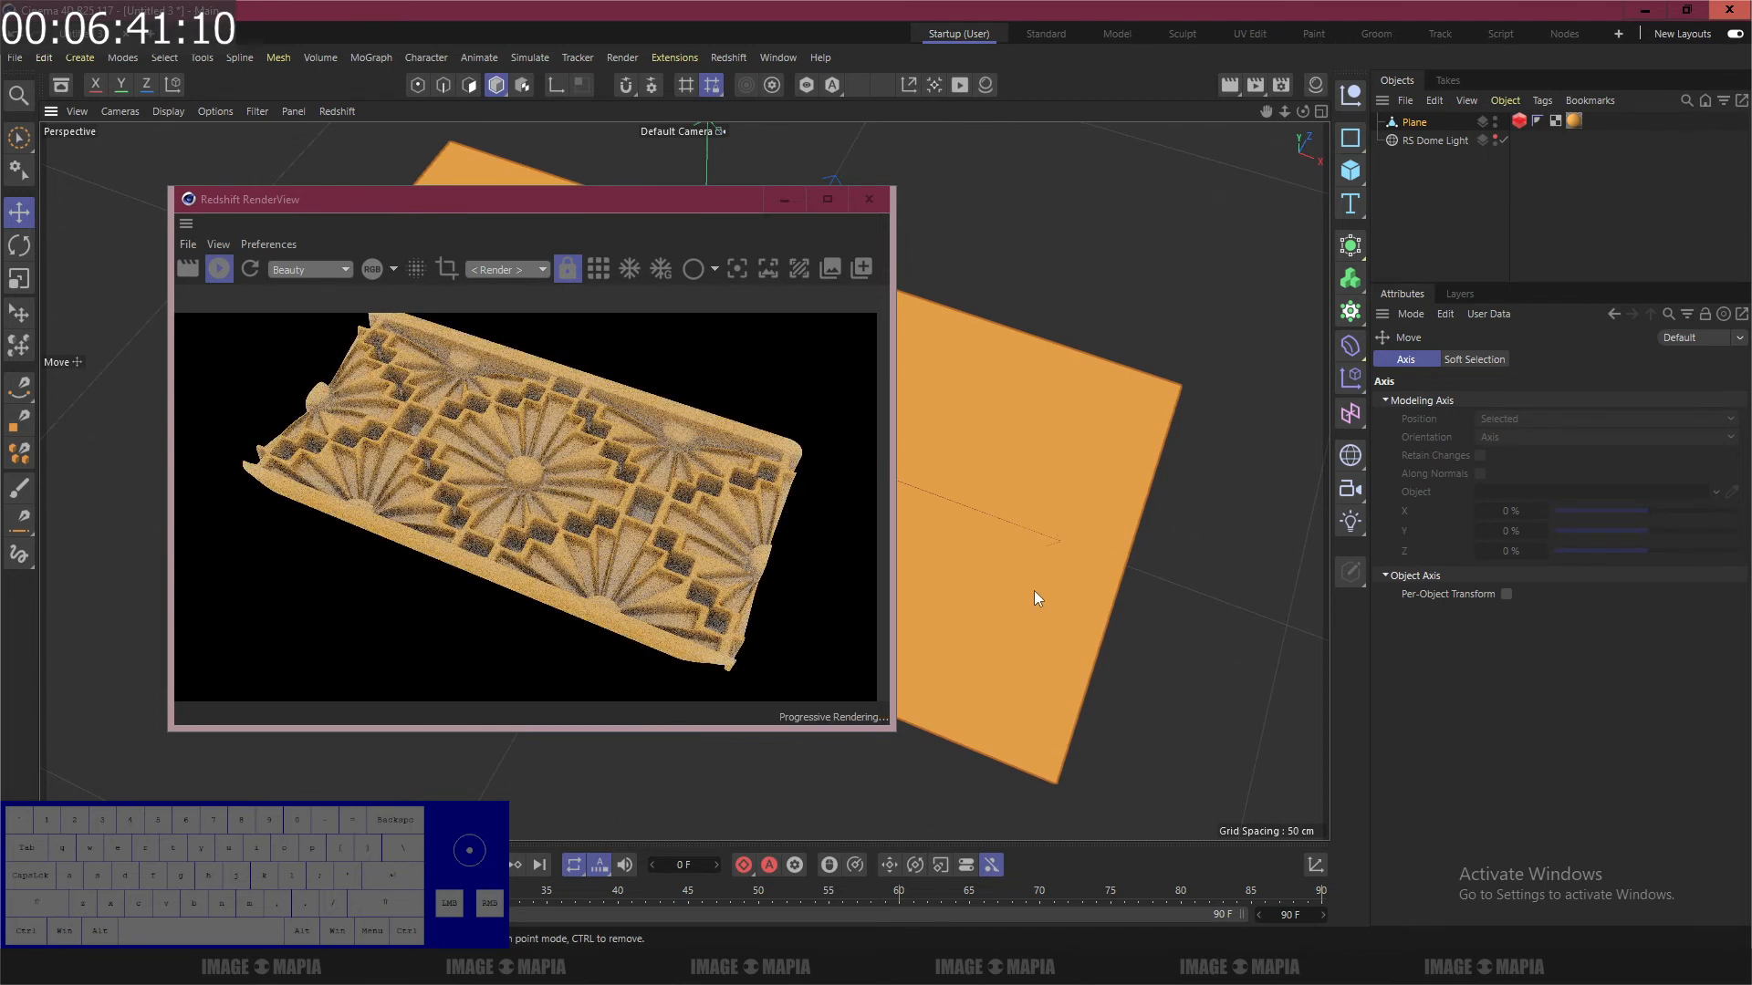
{"action": "scroll", "coordinate": [1034, 591], "scroll_direction": "up", "scroll_amount": 1}
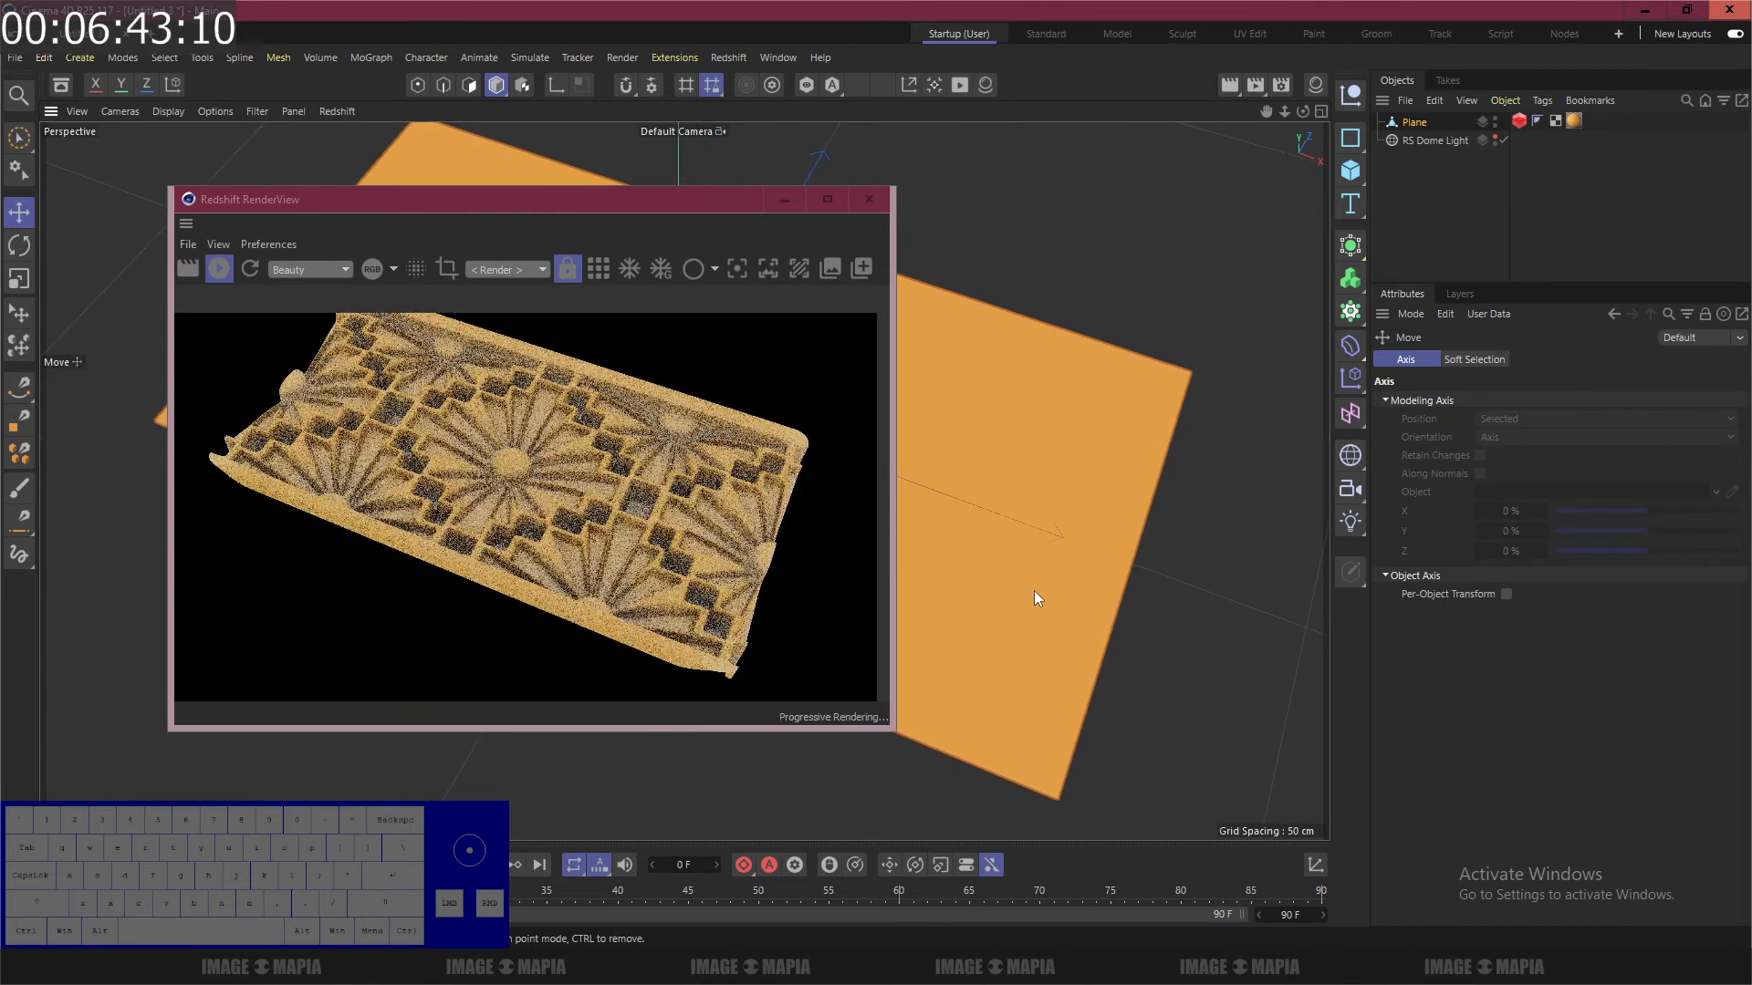
{"action": "scroll", "coordinate": [1035, 590], "scroll_direction": "down", "scroll_amount": 1}
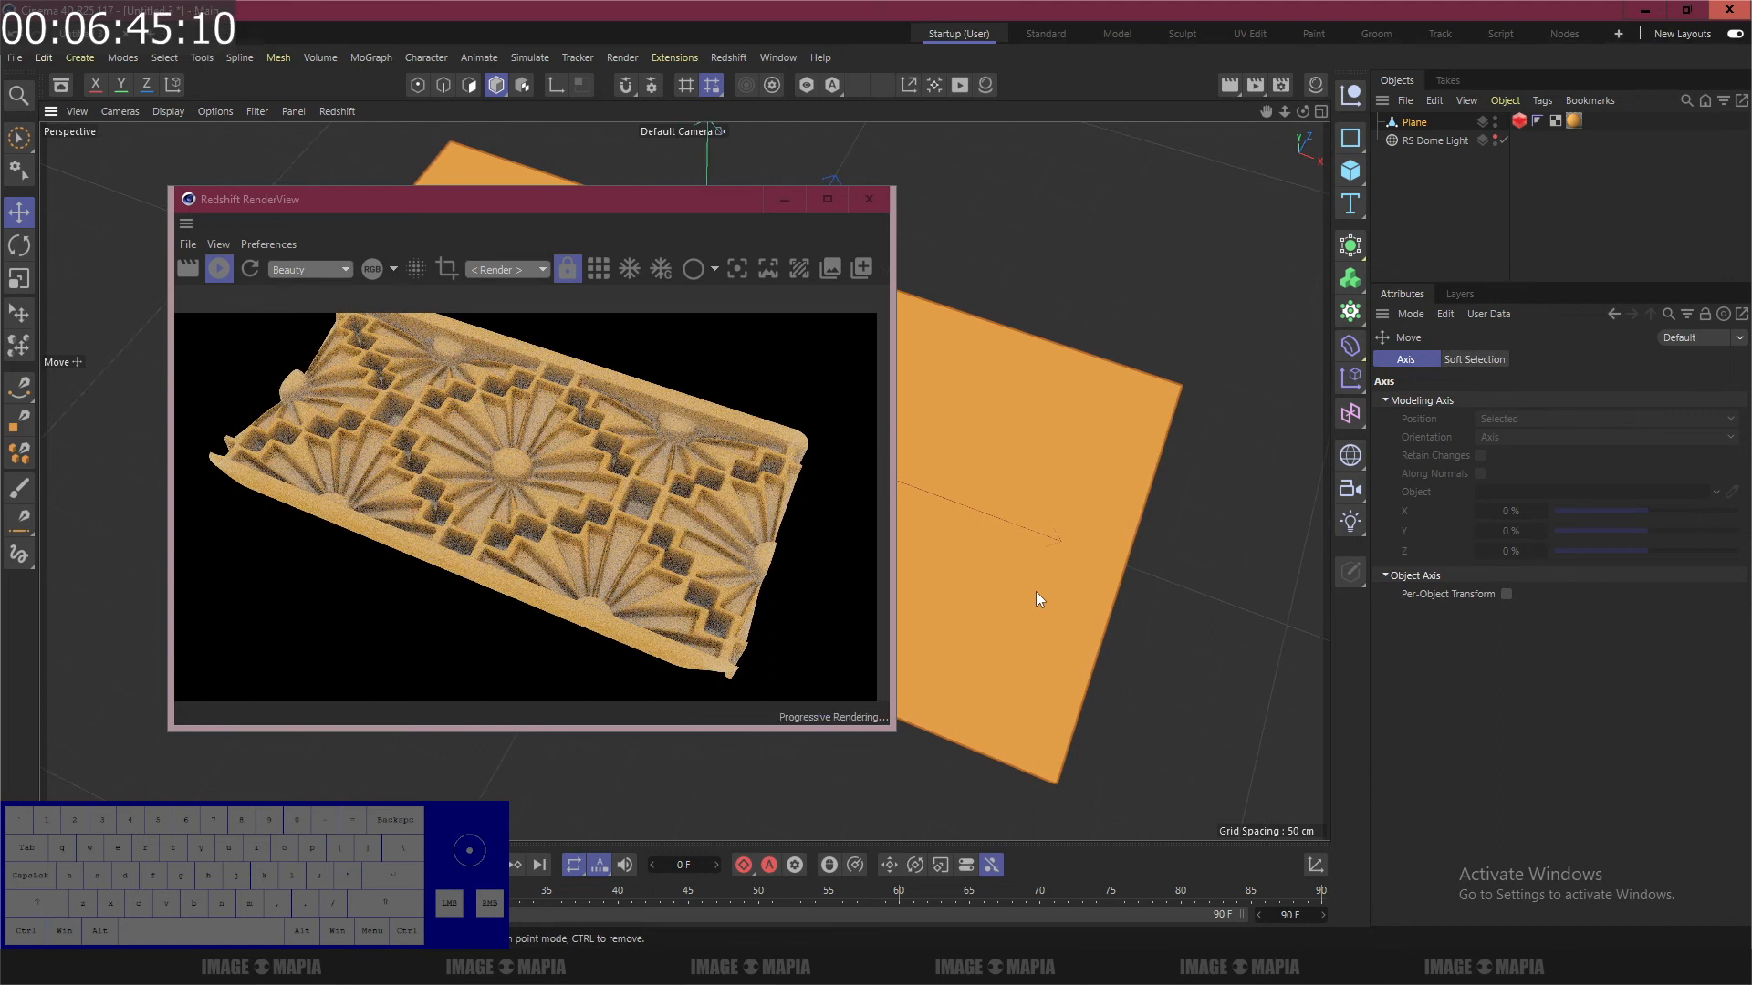
{"action": "left_click_drag", "start_coordinate": [1038, 591], "coordinate": [1053, 592], "text": "alt"}
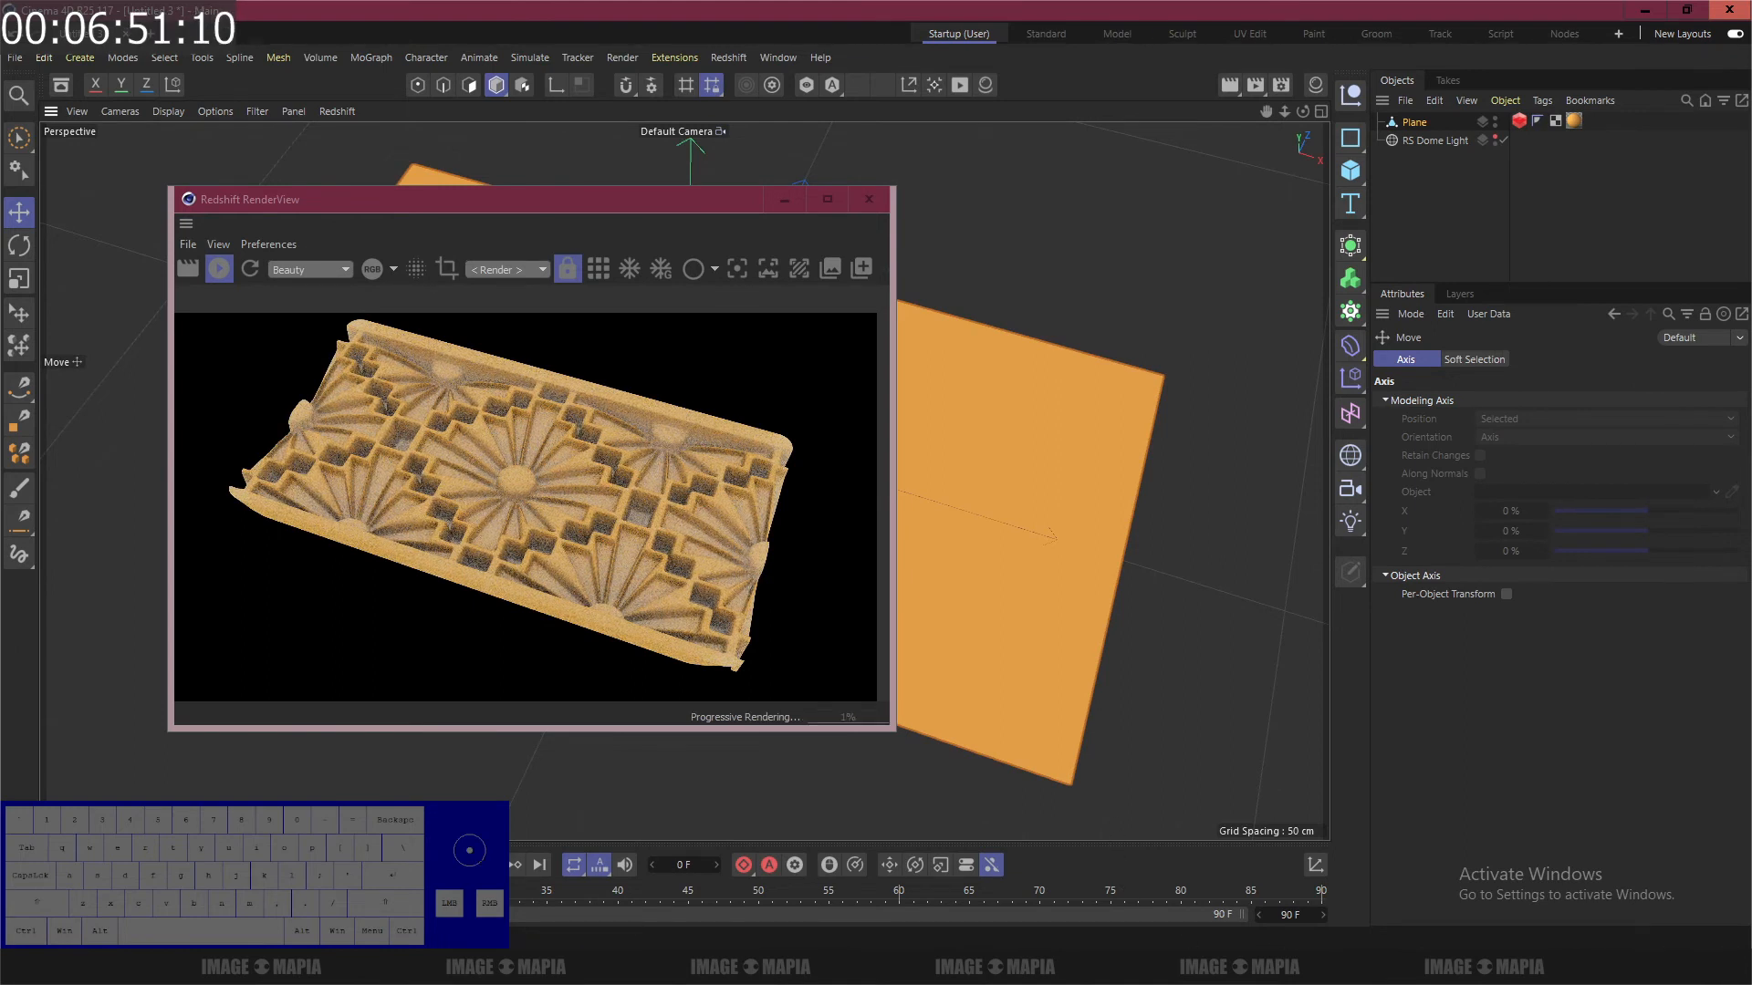
Step: Switch to the TEXT.txt note in Notepad, add the lines "I hope you enjoy it" and "gracias por ver", and minimize it
{"action": "mouse_move", "coordinate": [1433, 967]}
{"action": "left_click", "coordinate": [1433, 899]}
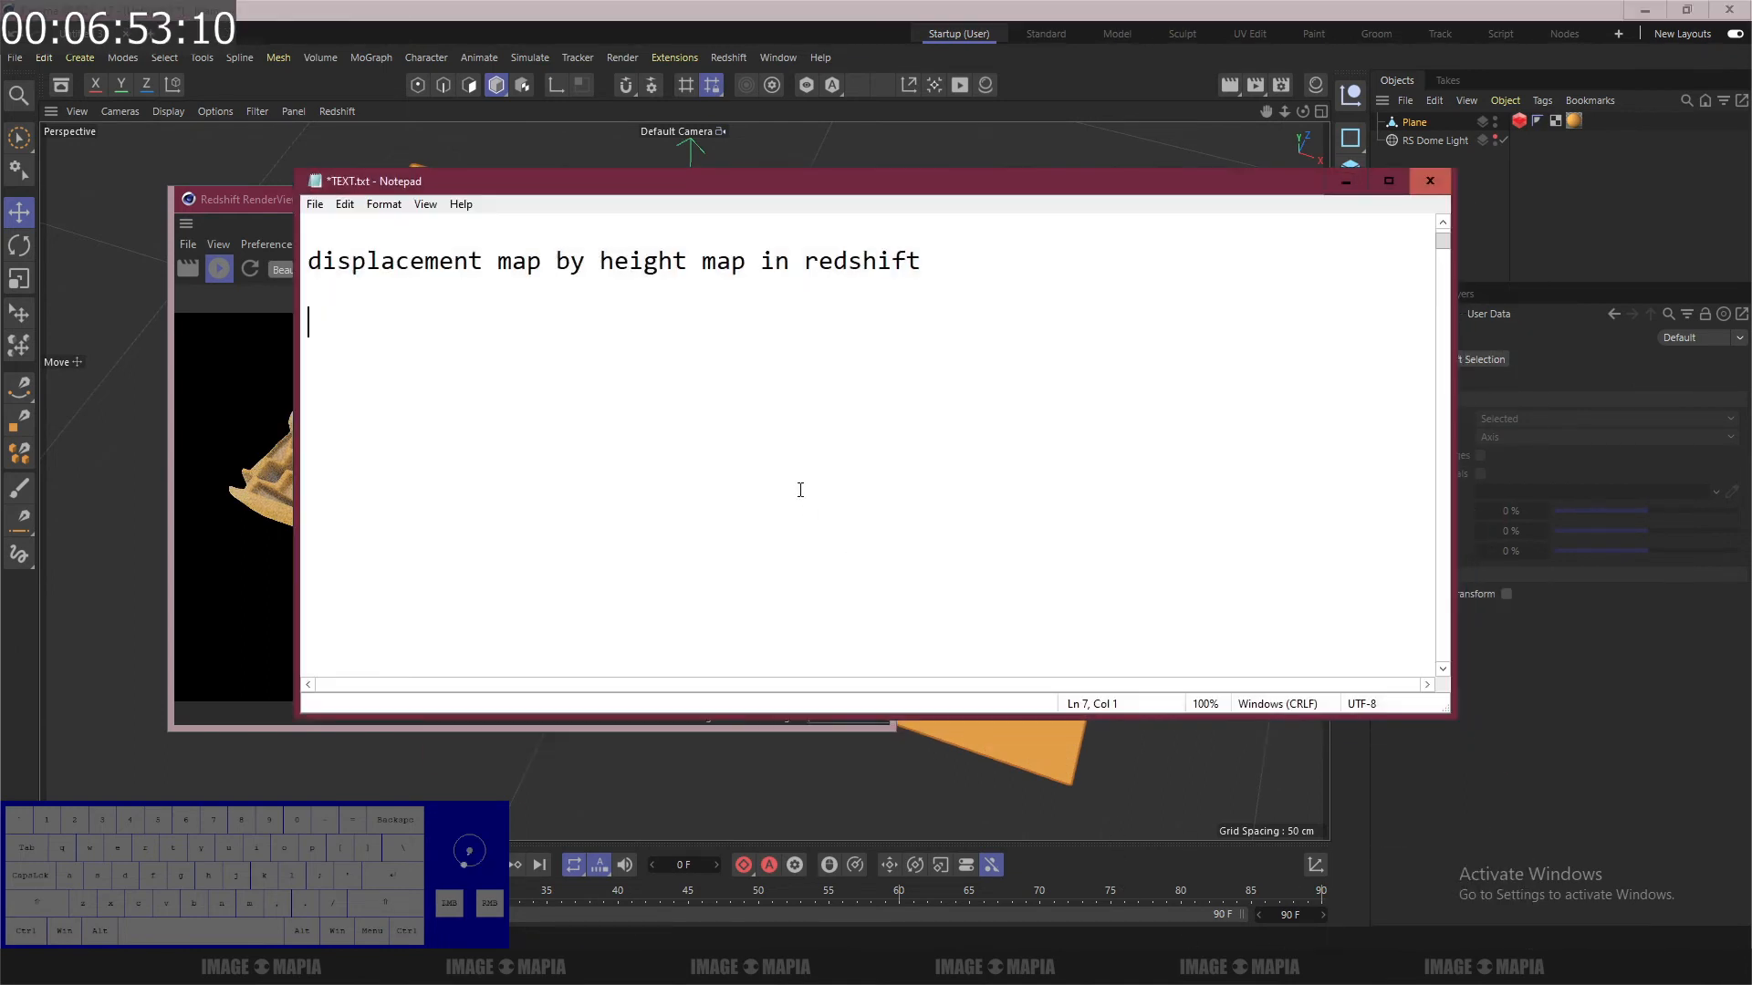
{"action": "type", "text": "I hope you enj"}
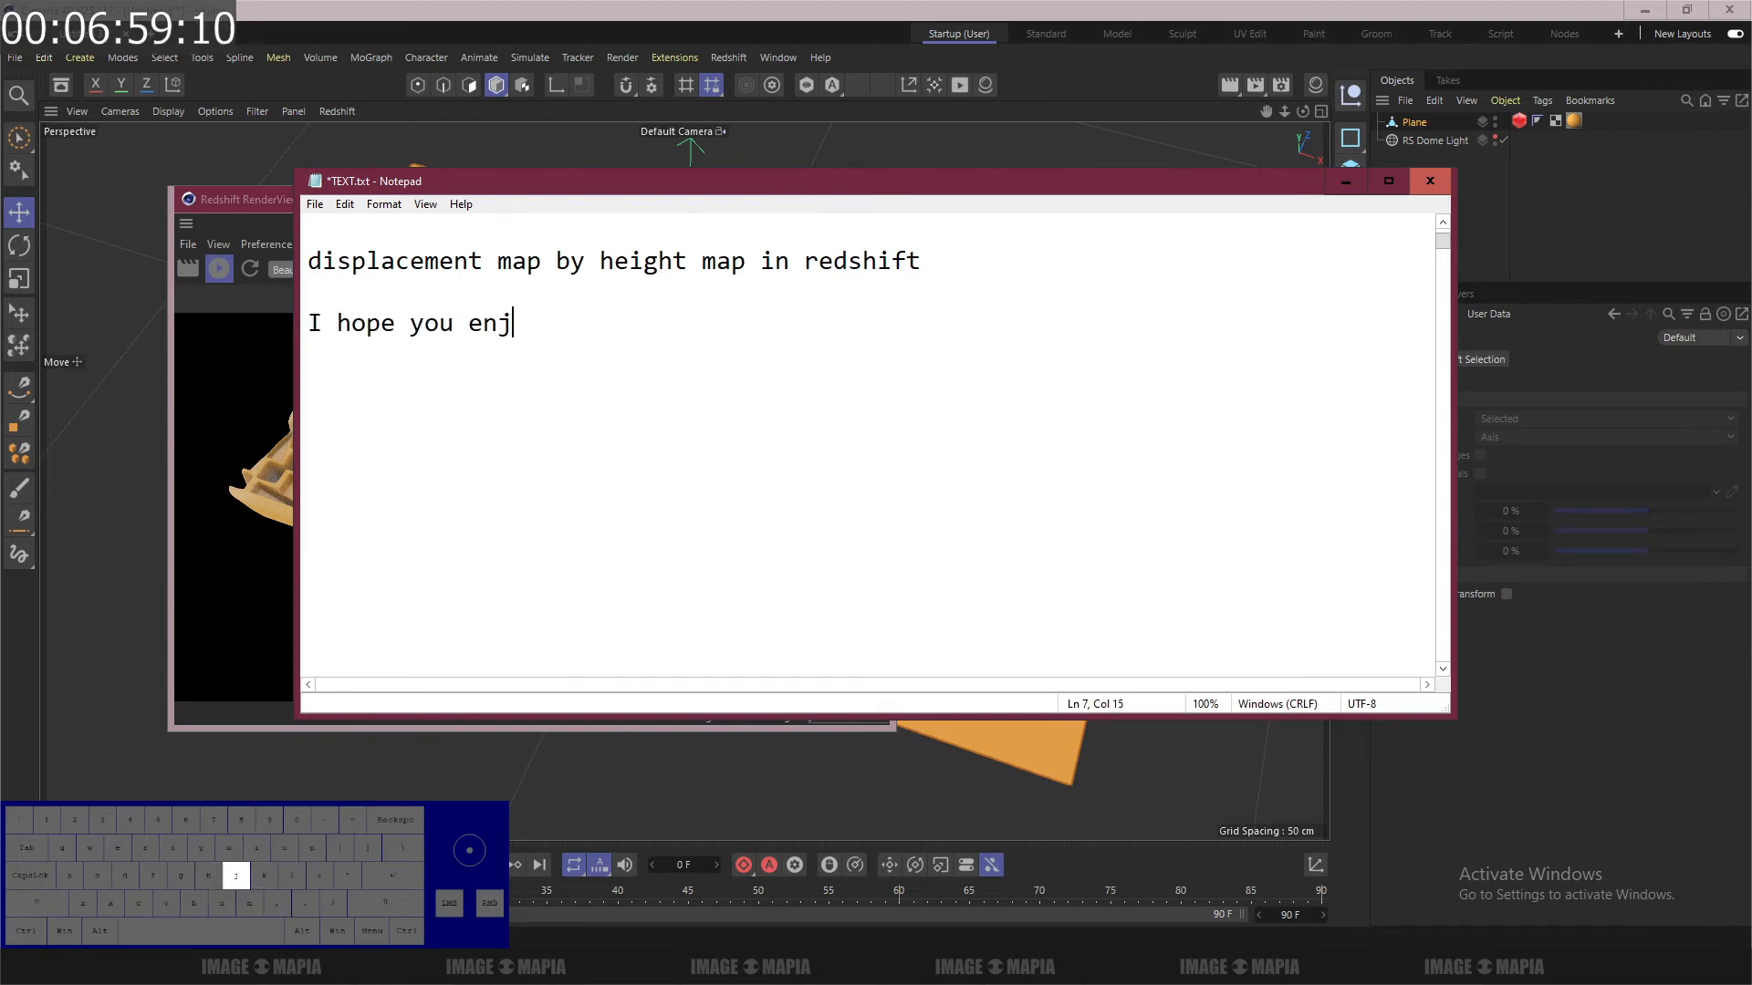
{"action": "type", "text": "oy it"}
{"action": "key", "text": "Return"}
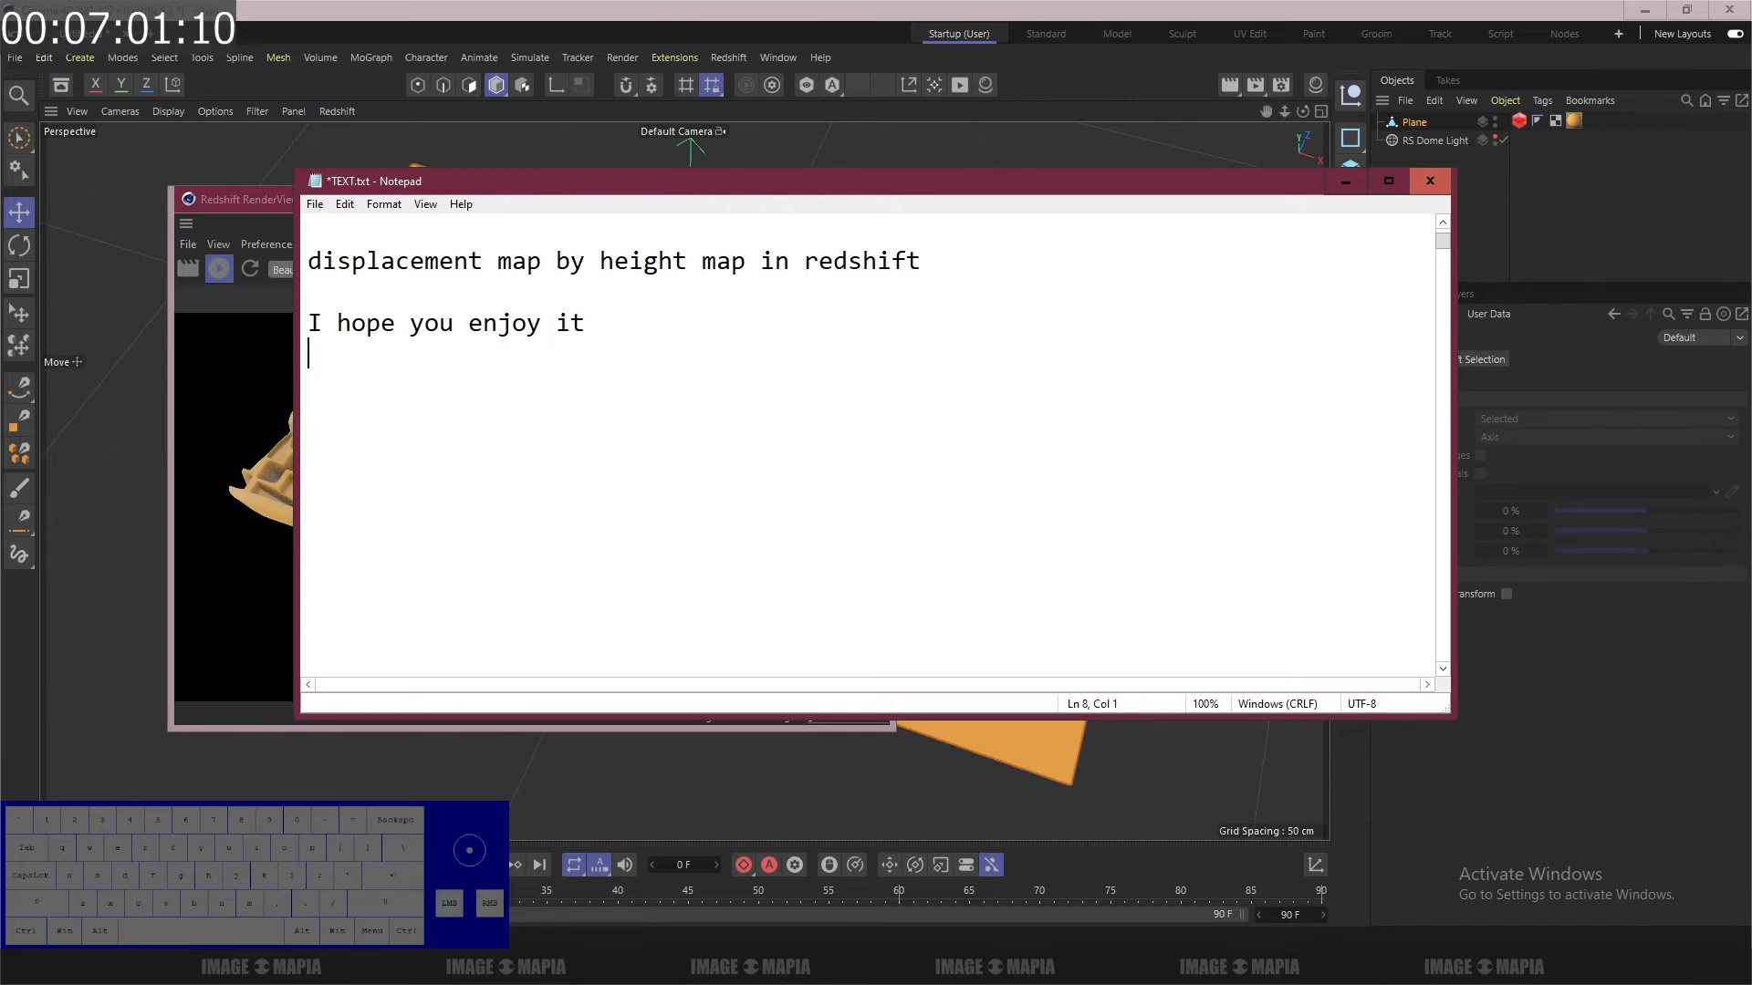
{"action": "type", "text": "gracias por ver"}
{"action": "key", "text": "Return"}
{"action": "key", "text": "Return"}
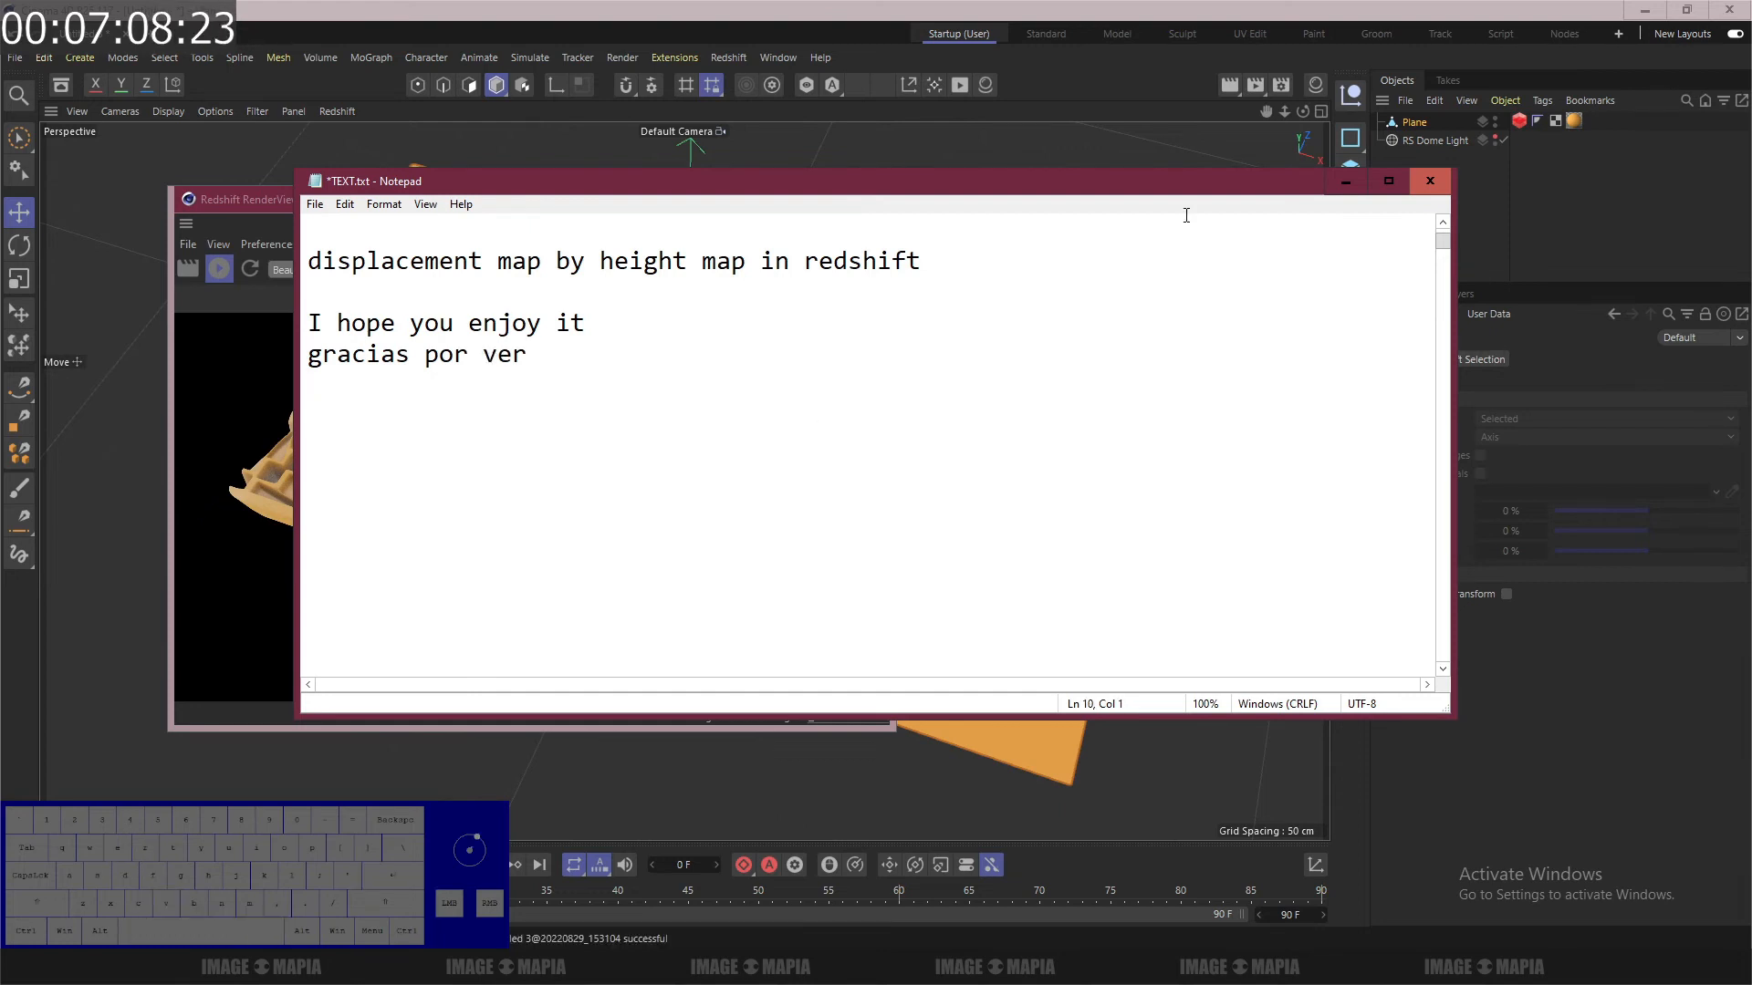
{"action": "left_click", "coordinate": [1345, 181]}
Step: Maximize the Redshift RenderView, enlarge the rendered image to 55 %, and stop the live render once the image is clean
{"action": "left_click", "coordinate": [828, 200]}
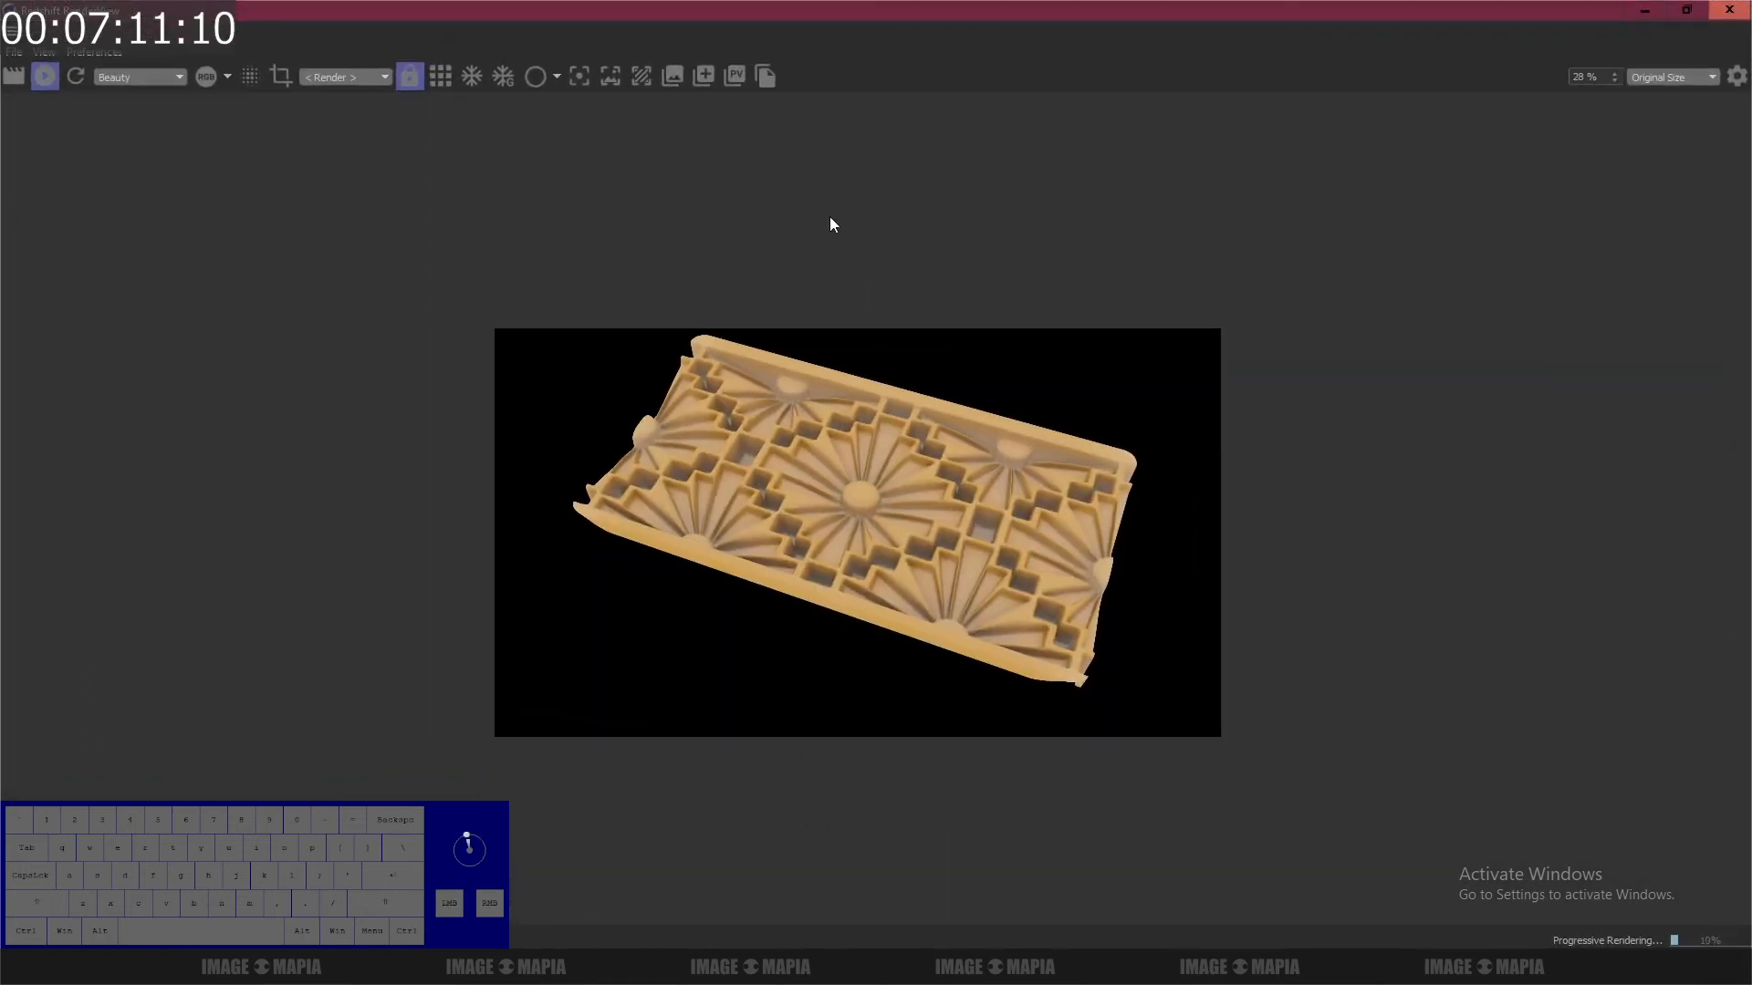
{"action": "scroll", "coordinate": [894, 496], "scroll_direction": "up", "scroll_amount": 5}
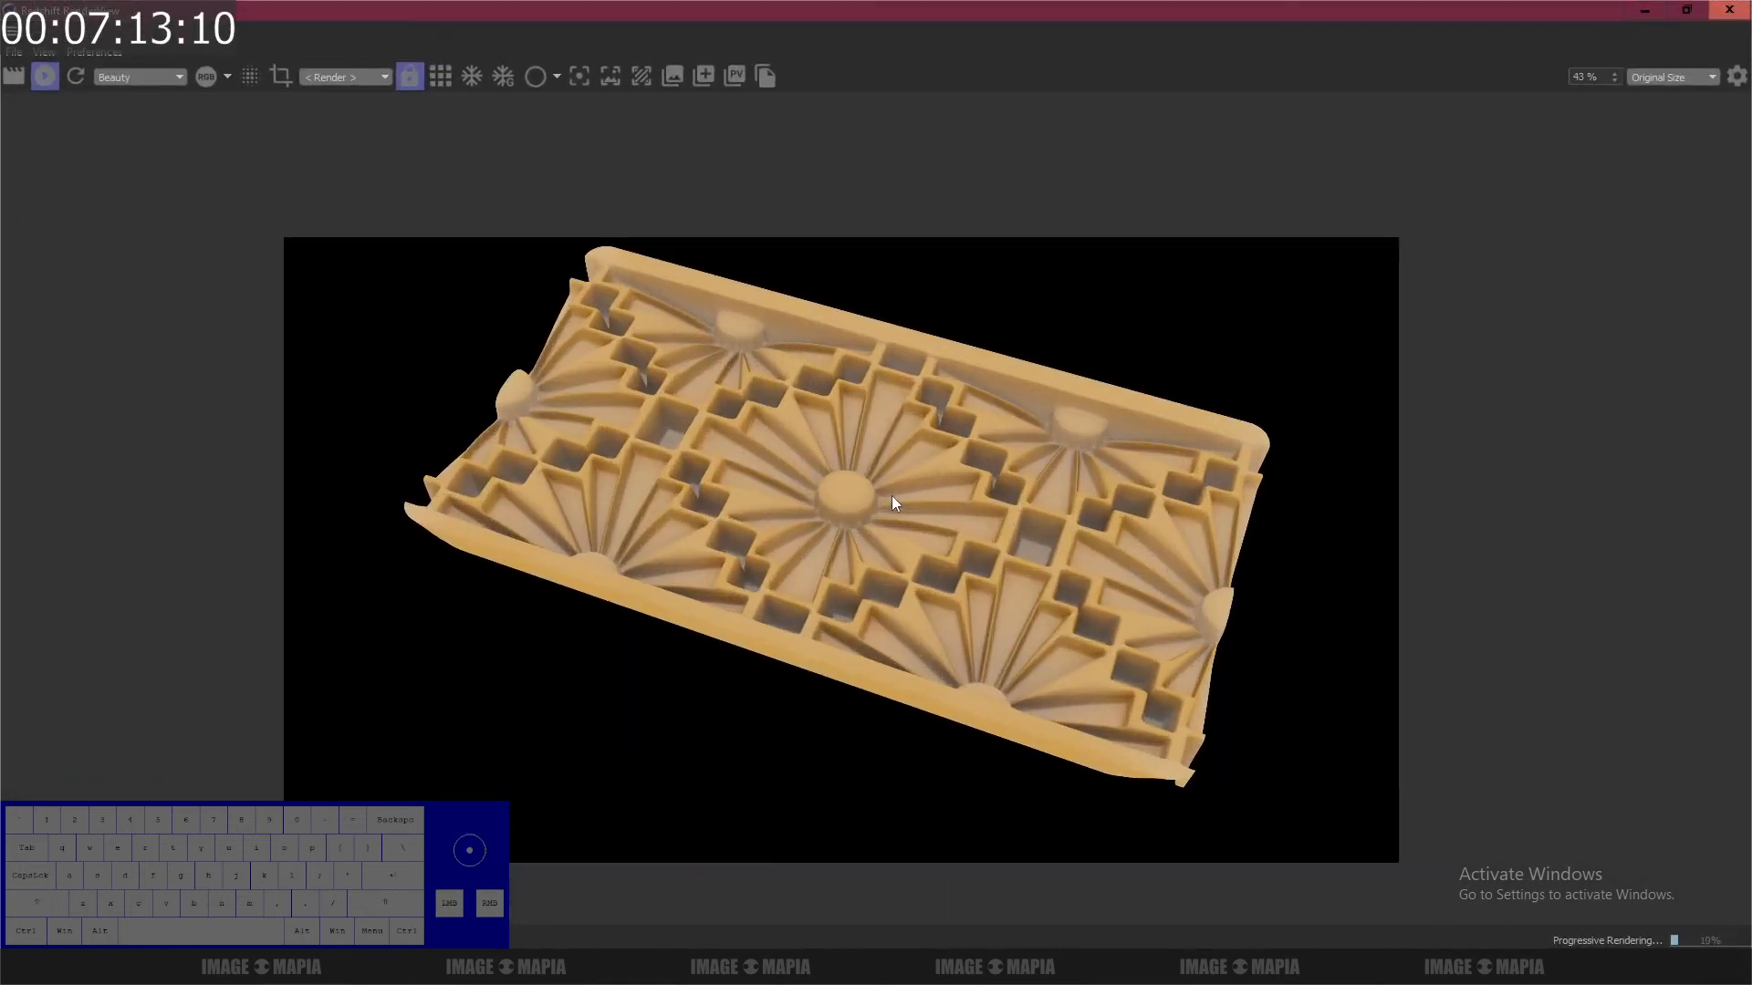
{"action": "scroll", "coordinate": [894, 496], "scroll_direction": "up", "scroll_amount": 1}
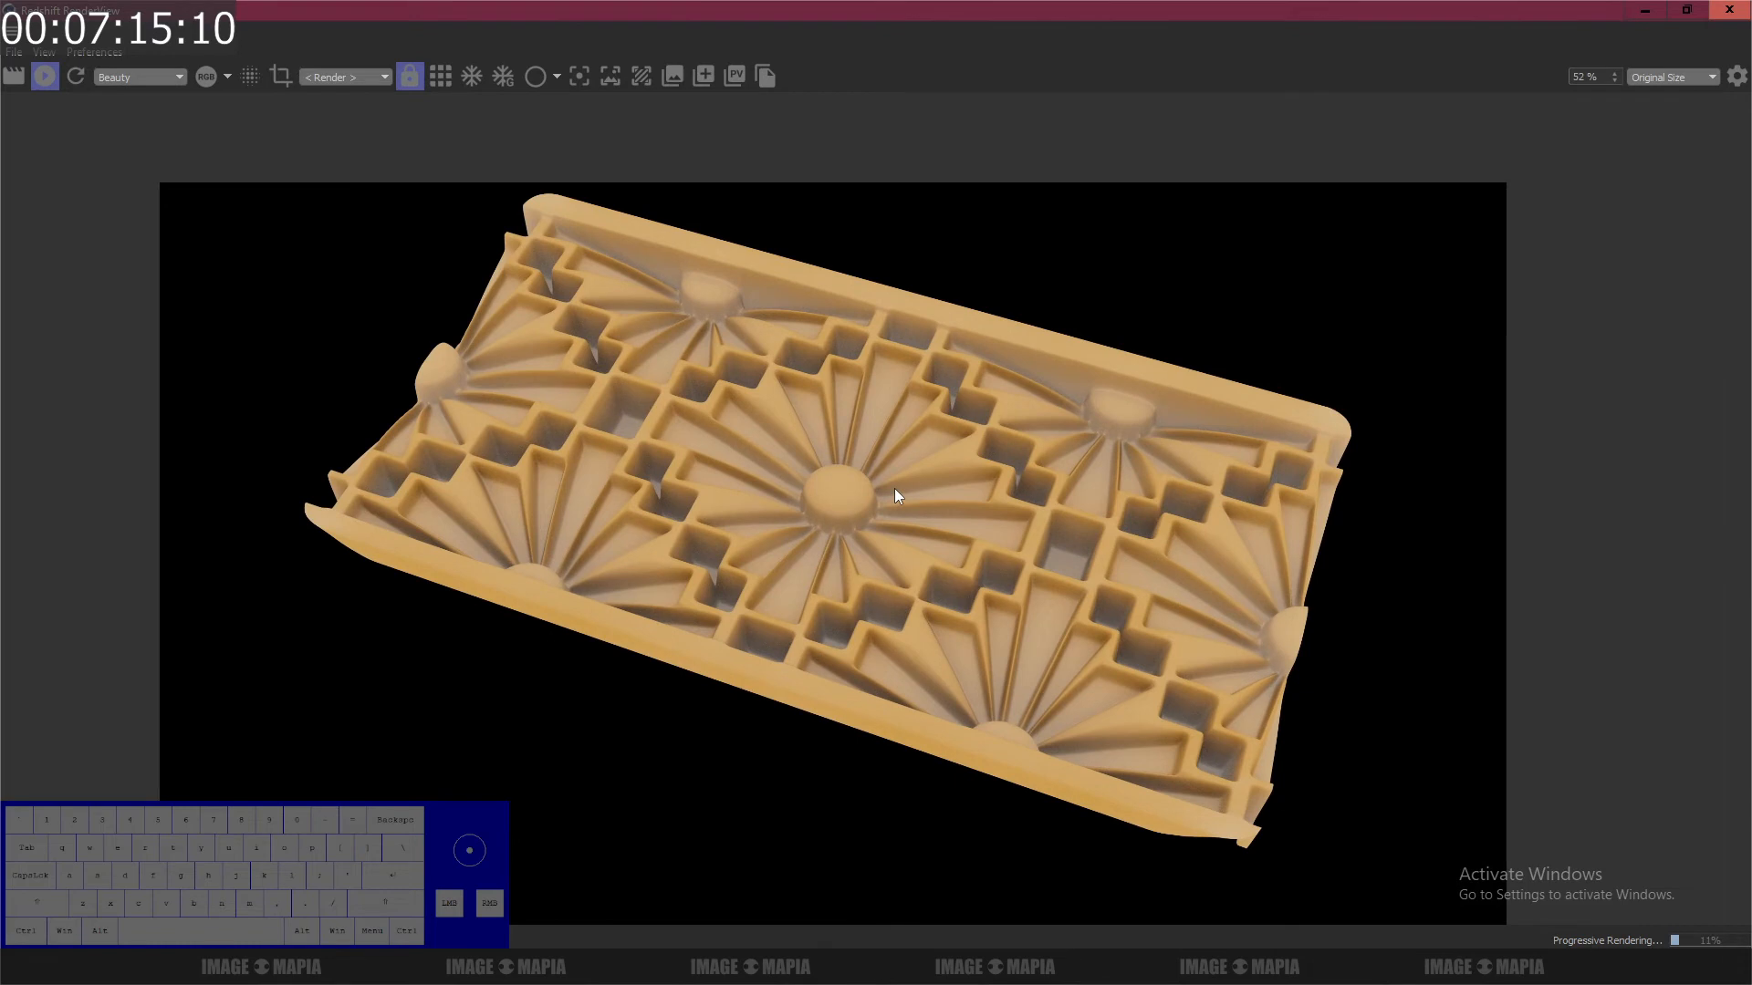
{"action": "scroll", "coordinate": [894, 491], "scroll_direction": "up", "scroll_amount": 1}
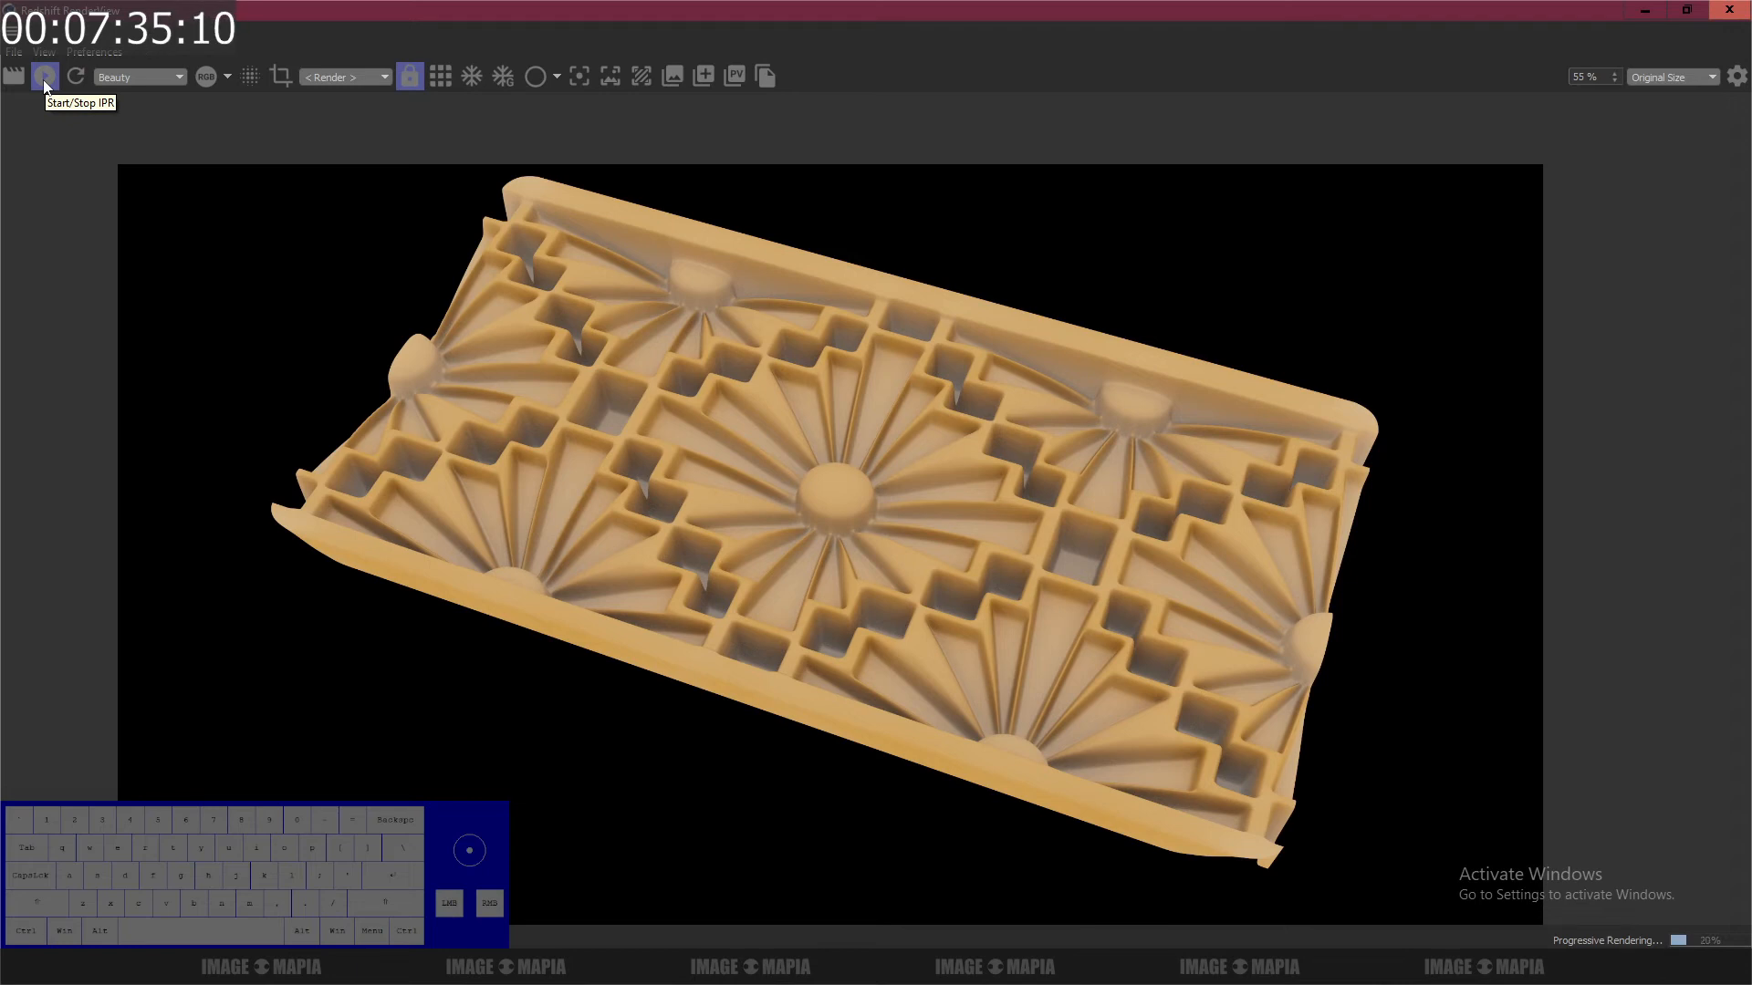
{"action": "left_click", "coordinate": [44, 82]}
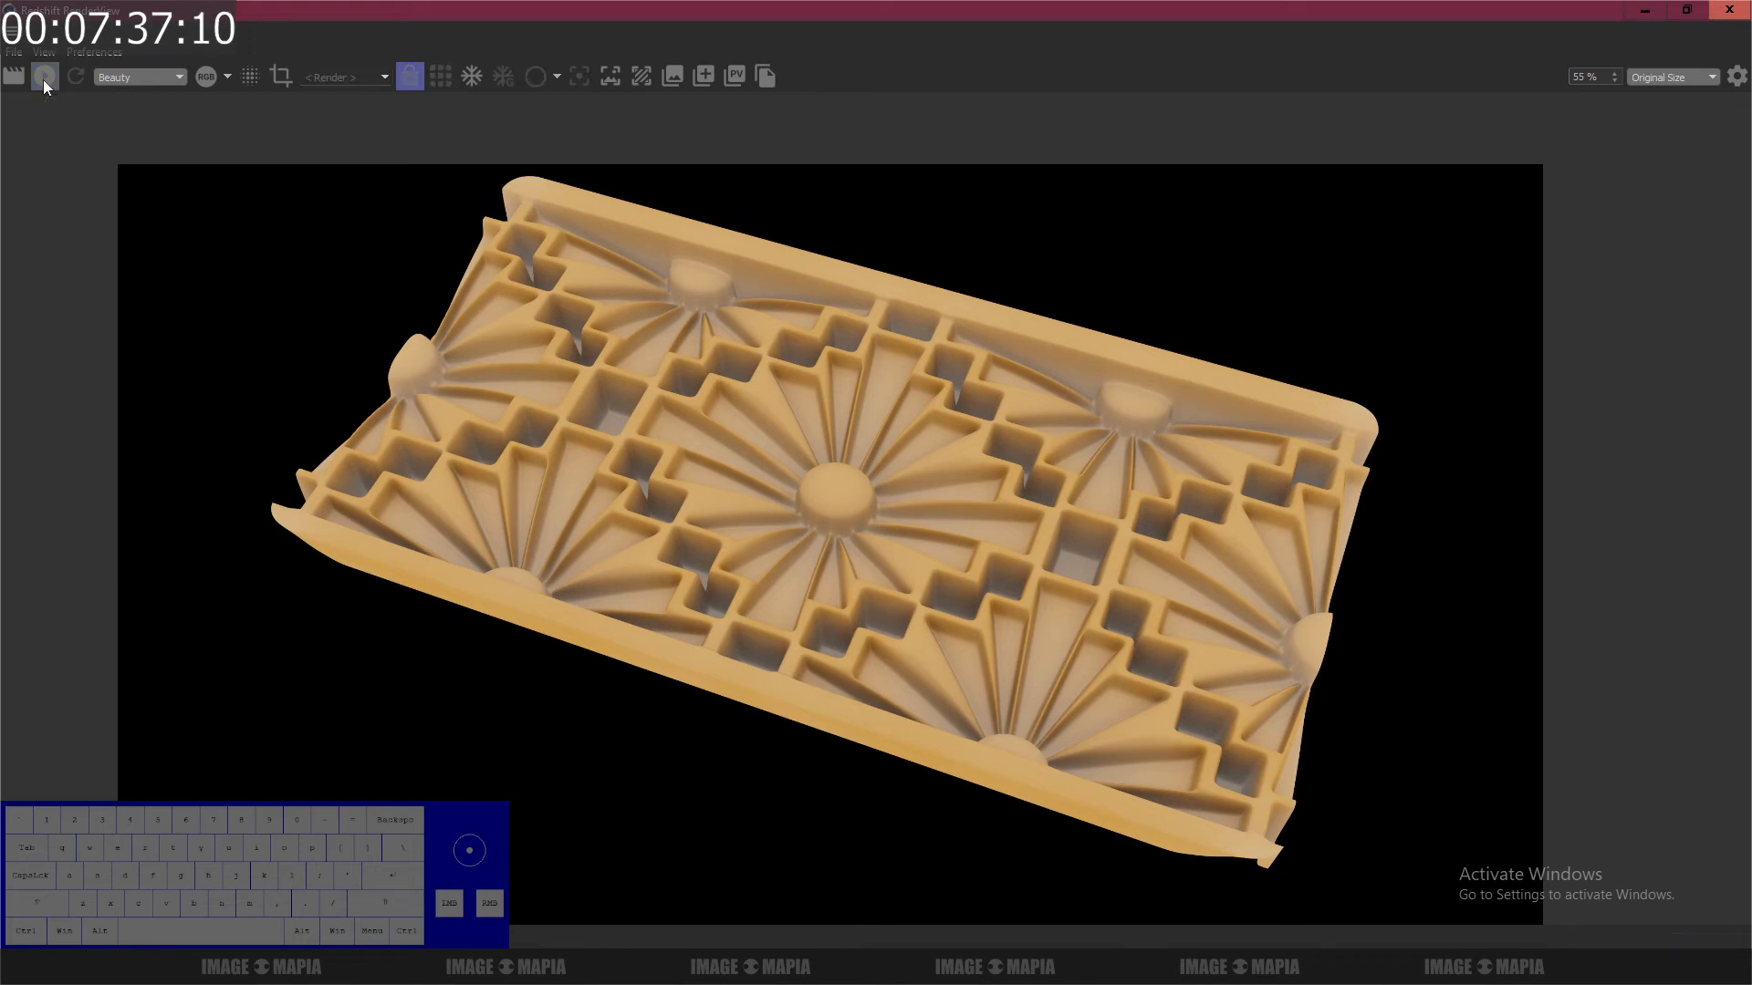